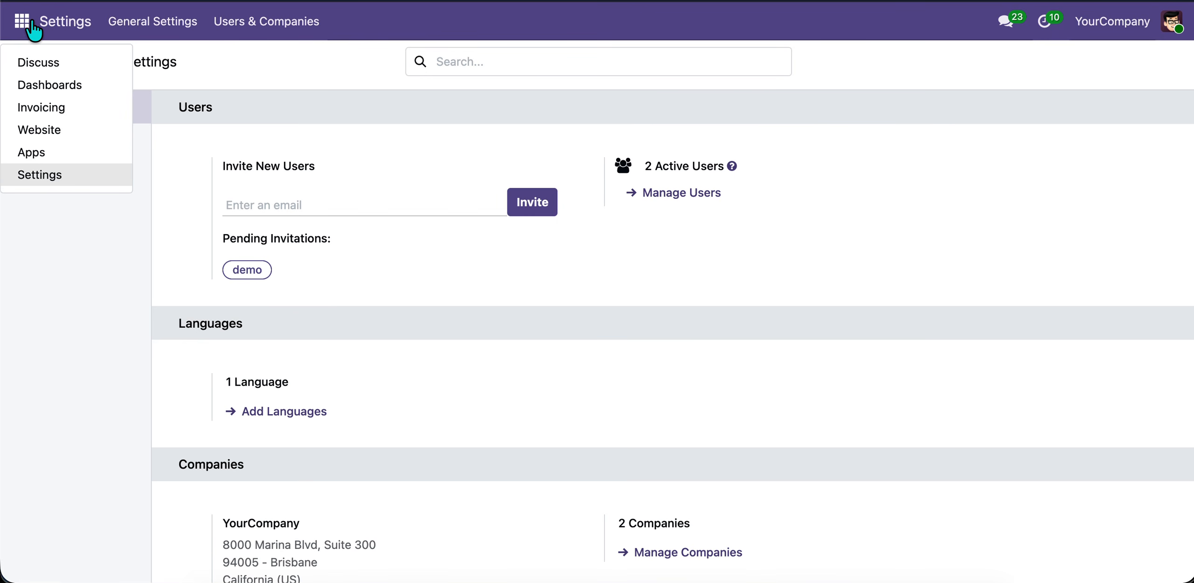
Step: Go to the Website app and open its tracking logs
{"action": "left_click", "coordinate": [76, 136]}
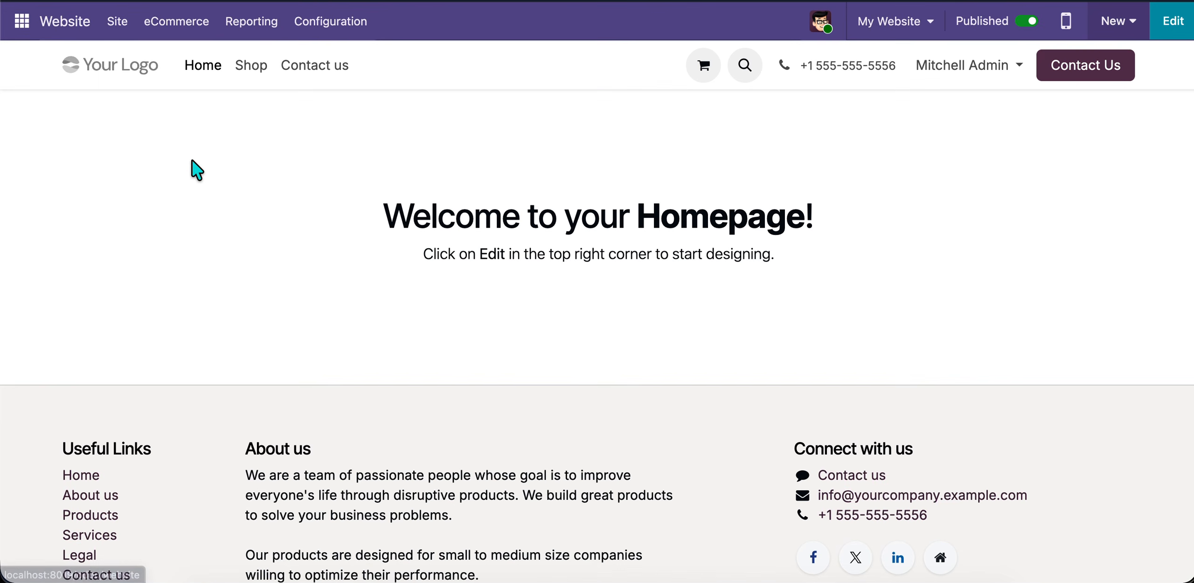
{"action": "left_click", "coordinate": [366, 24]}
{"action": "left_click", "coordinate": [352, 252]}
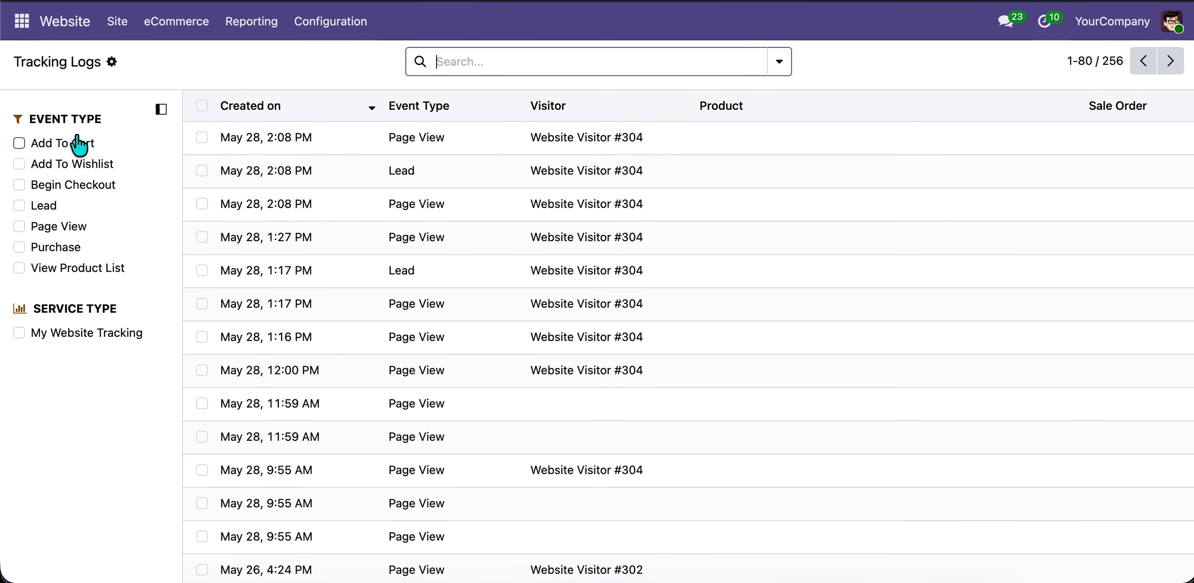
Step: Filter the tracking logs by Add To Cart, Add To Wishlist, Begin Checkout, Lead, Page View, Purchase and View Product List events
{"action": "left_click", "coordinate": [33, 143]}
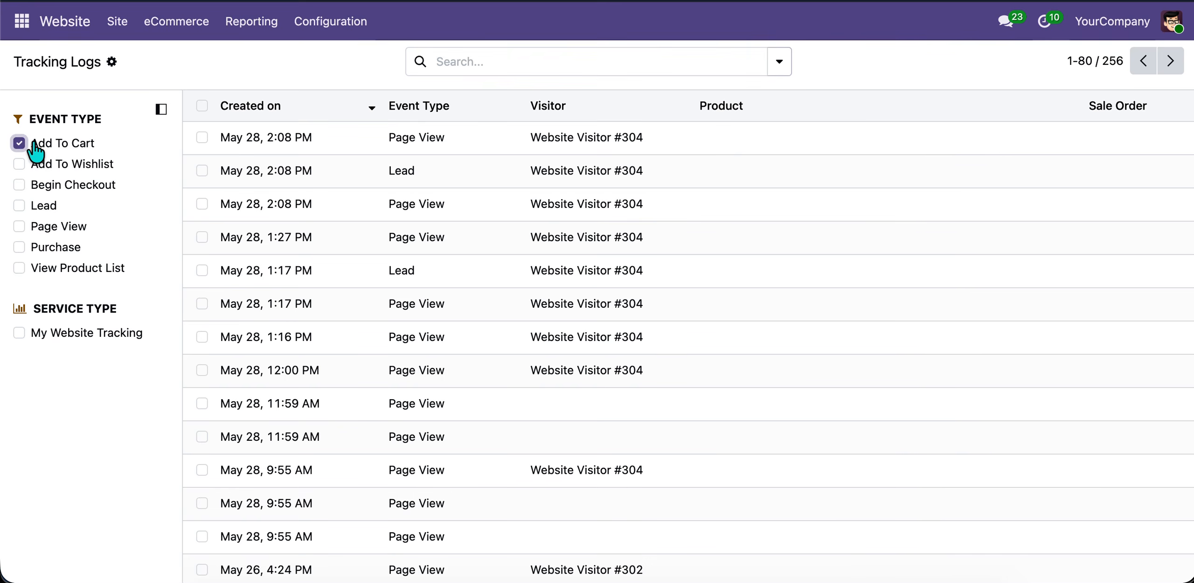
{"action": "left_click", "coordinate": [81, 166]}
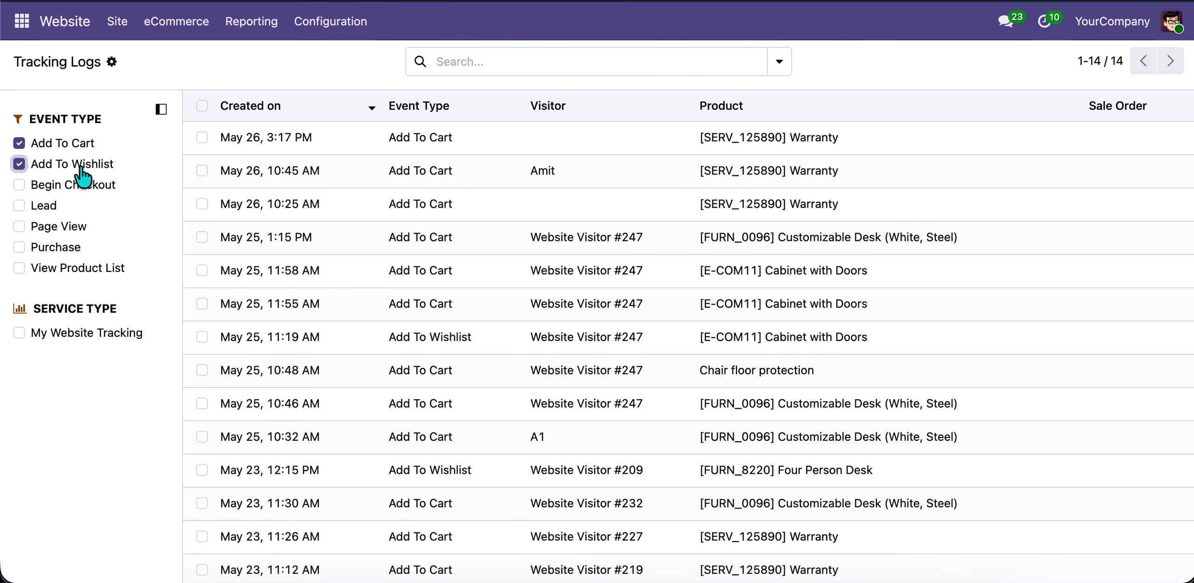
{"action": "left_click", "coordinate": [20, 186]}
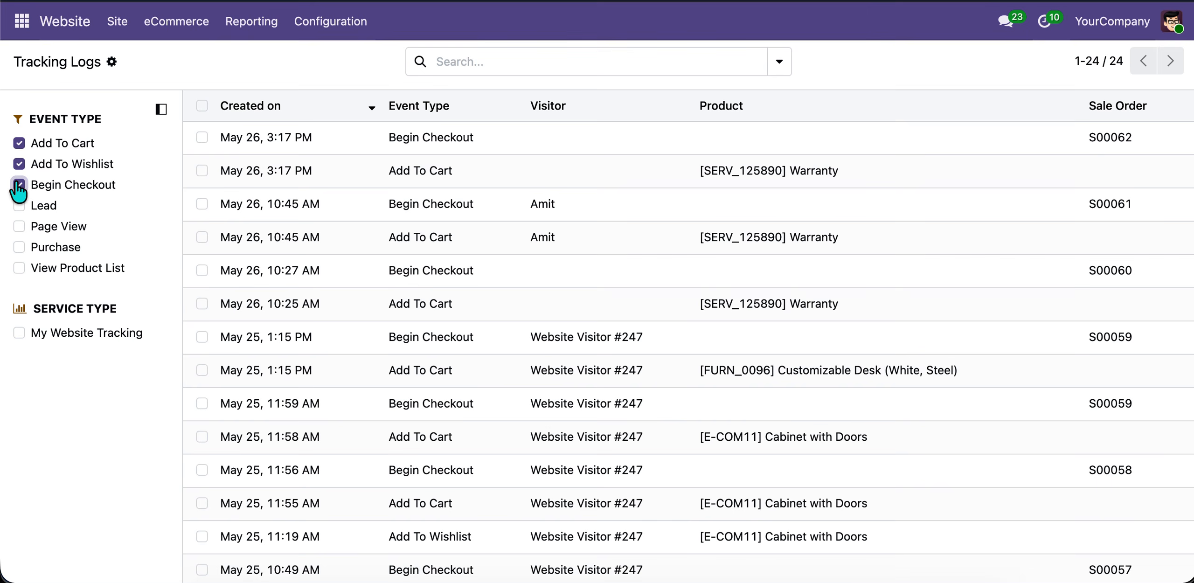
{"action": "left_click", "coordinate": [20, 207]}
{"action": "left_click", "coordinate": [19, 227]}
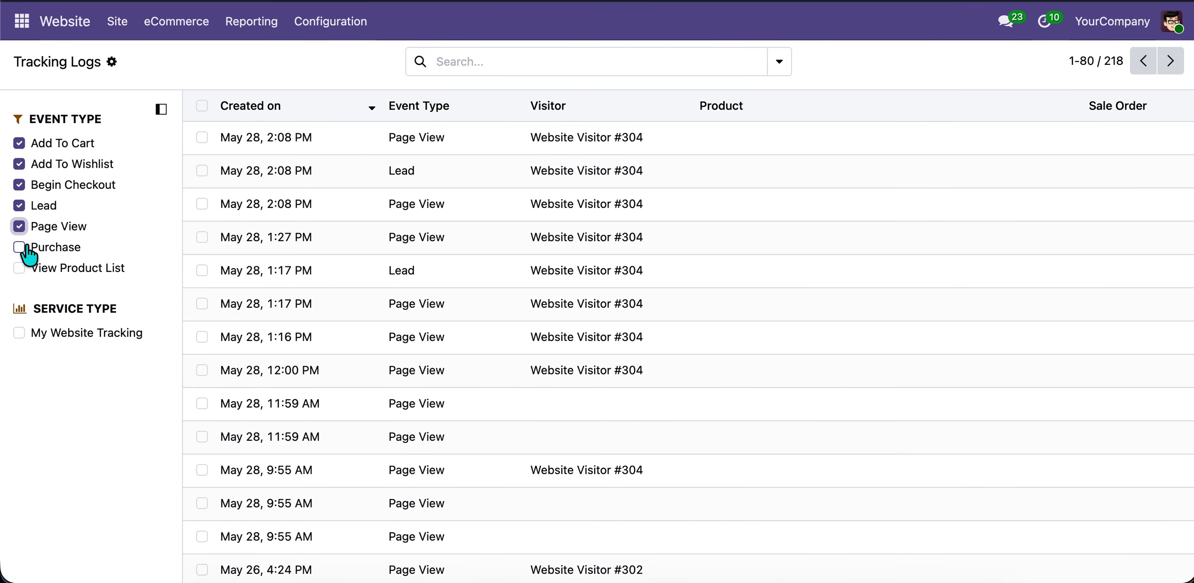
{"action": "left_click", "coordinate": [20, 248]}
{"action": "left_click", "coordinate": [19, 270]}
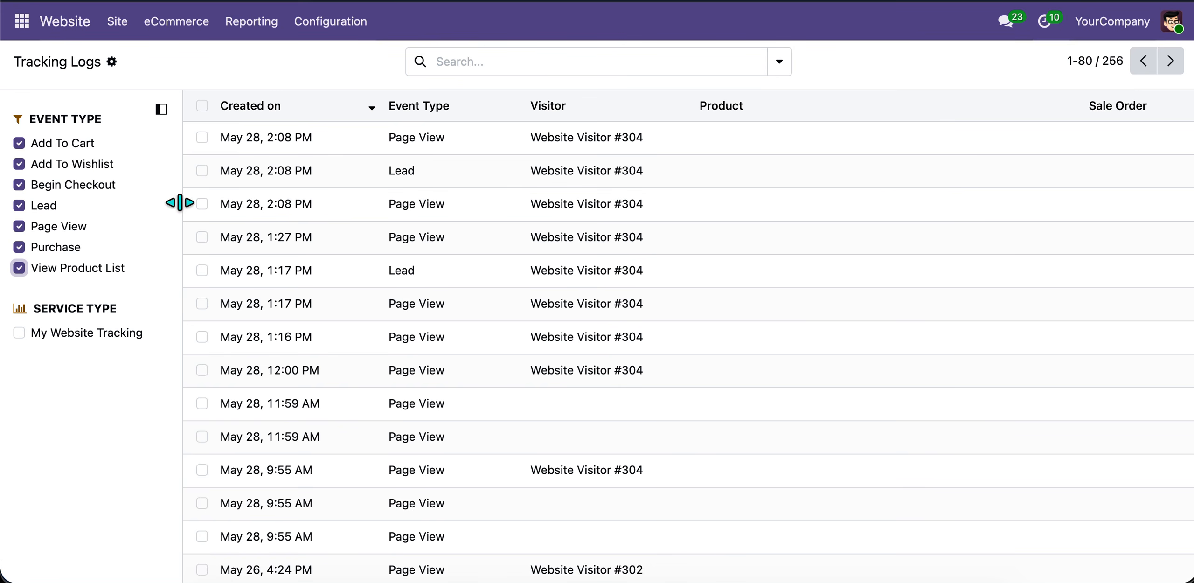
Step: Return to the website homepage and open the website configuration settings
{"action": "left_click", "coordinate": [21, 28]}
{"action": "left_click", "coordinate": [69, 136]}
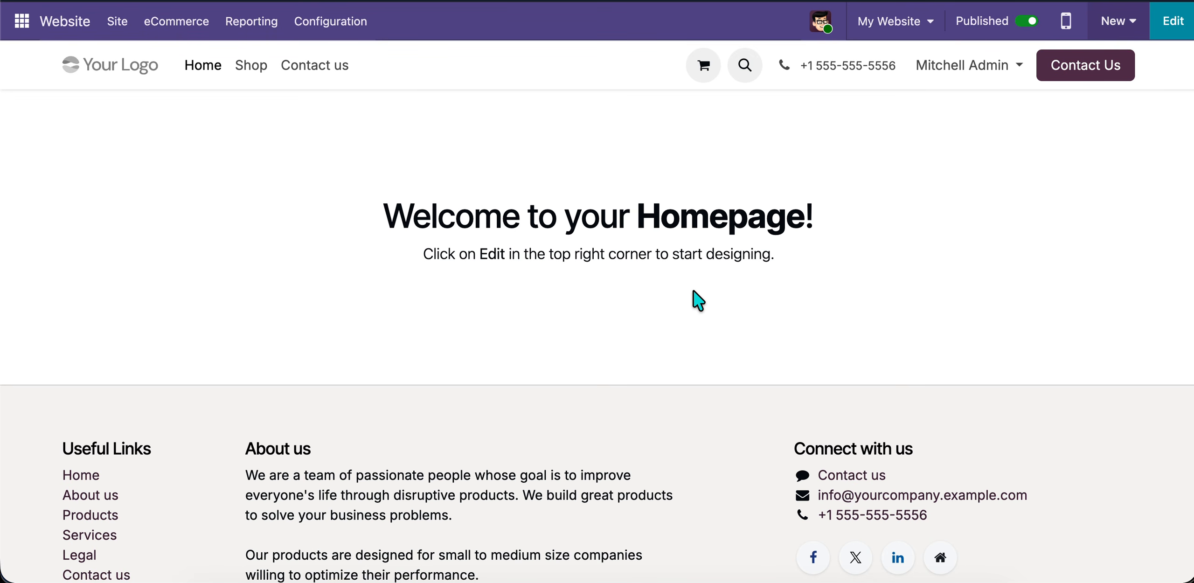
{"action": "left_click", "coordinate": [332, 22]}
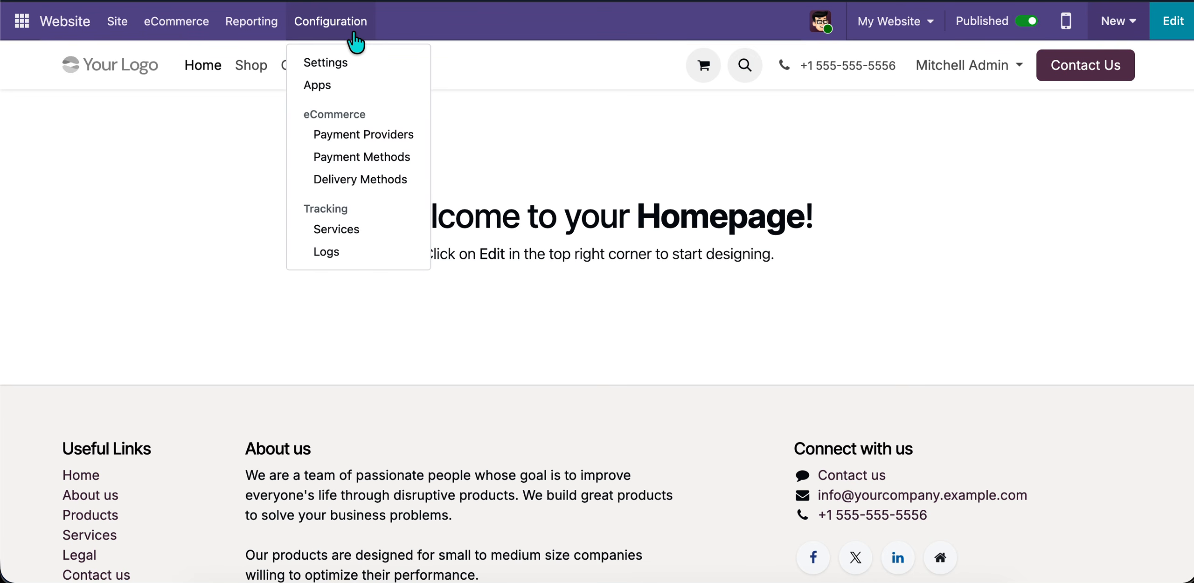
{"action": "left_click", "coordinate": [348, 61]}
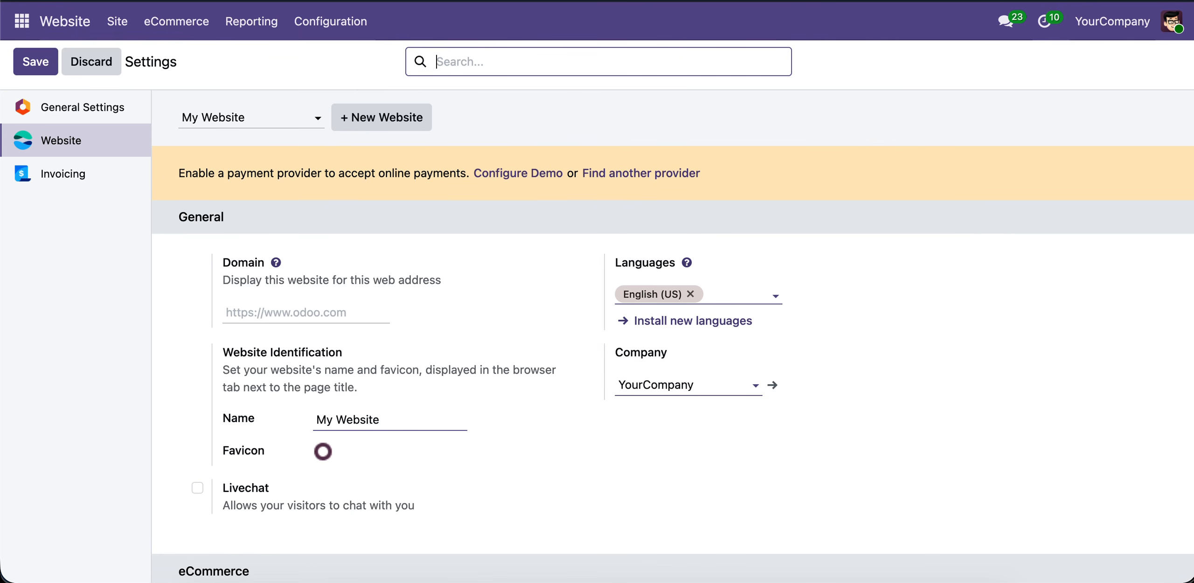
Step: Examine the website settings down to the Tracking Logs section, including tracking services, the clean-up period and the product identifier
{"action": "scroll", "coordinate": [881, 322], "scroll_direction": "down", "scroll_amount": 1}
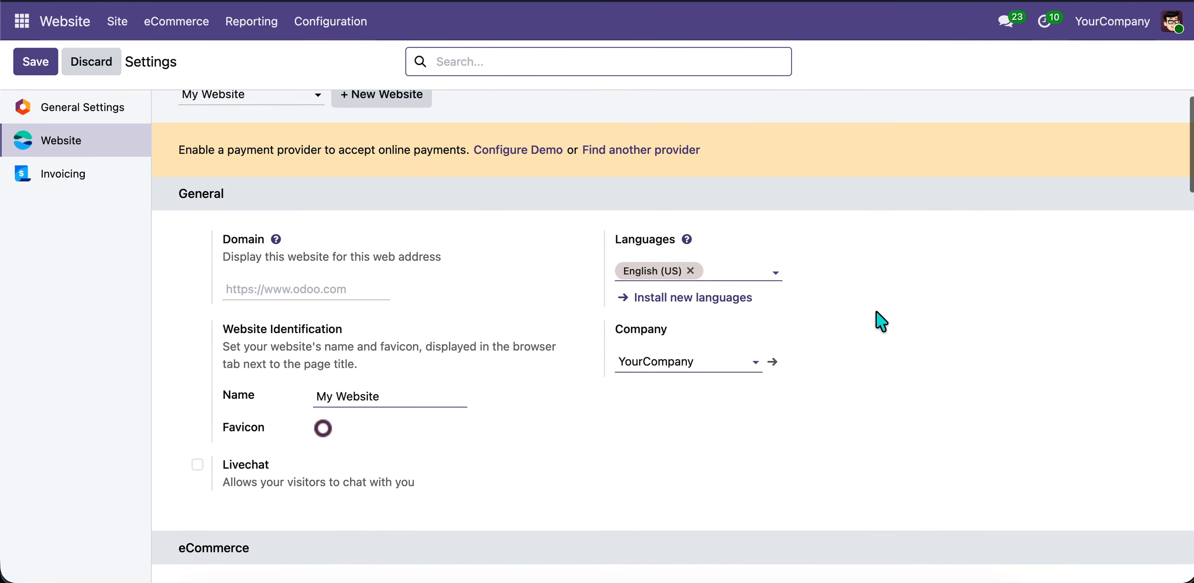
{"action": "scroll", "coordinate": [881, 322], "scroll_direction": "down", "scroll_amount": 4}
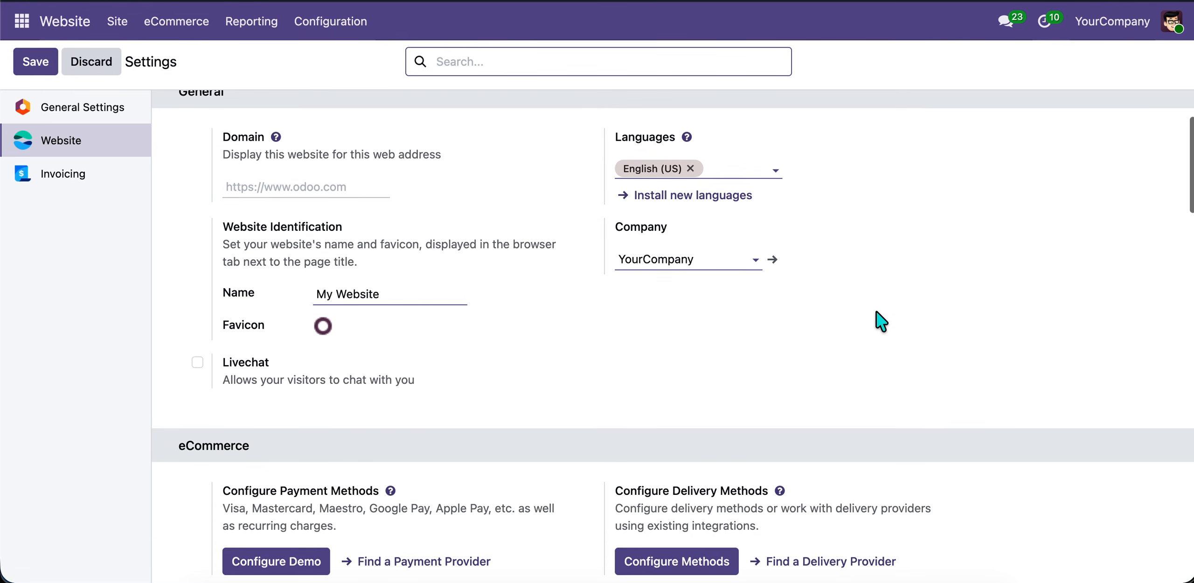
{"action": "scroll", "coordinate": [880, 322], "scroll_direction": "down", "scroll_amount": 3}
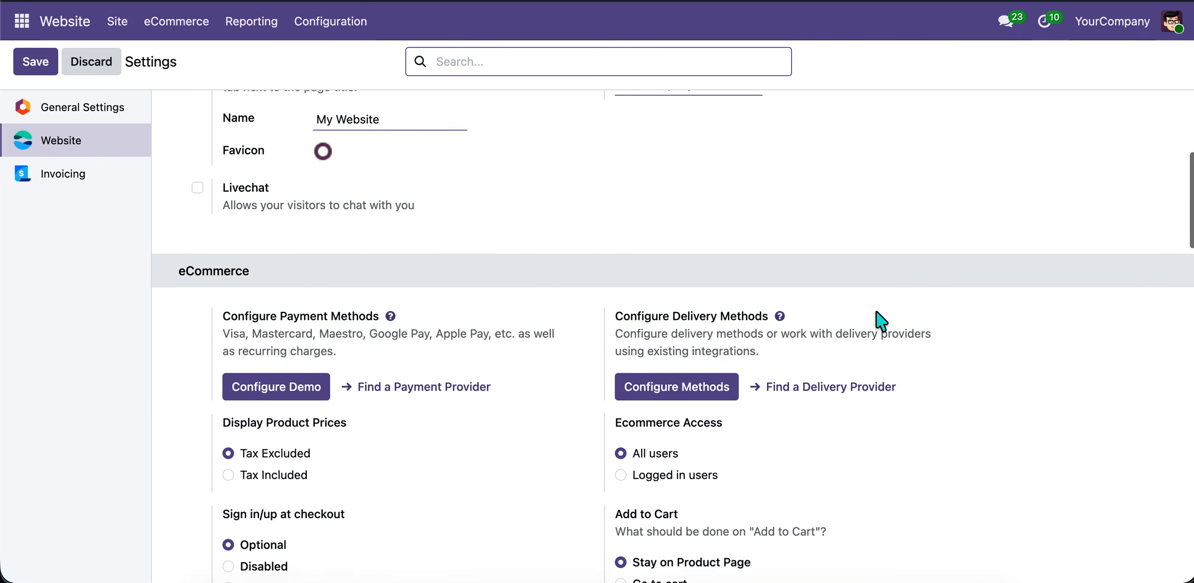
{"action": "scroll", "coordinate": [881, 322], "scroll_direction": "down", "scroll_amount": 9}
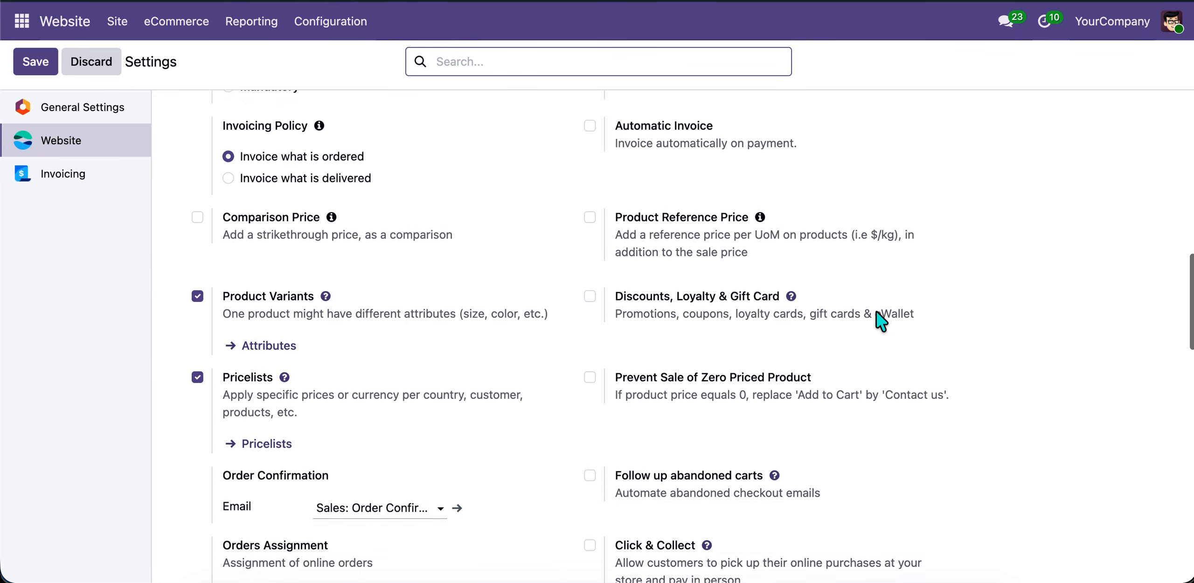
{"action": "scroll", "coordinate": [881, 322], "scroll_direction": "down", "scroll_amount": 3}
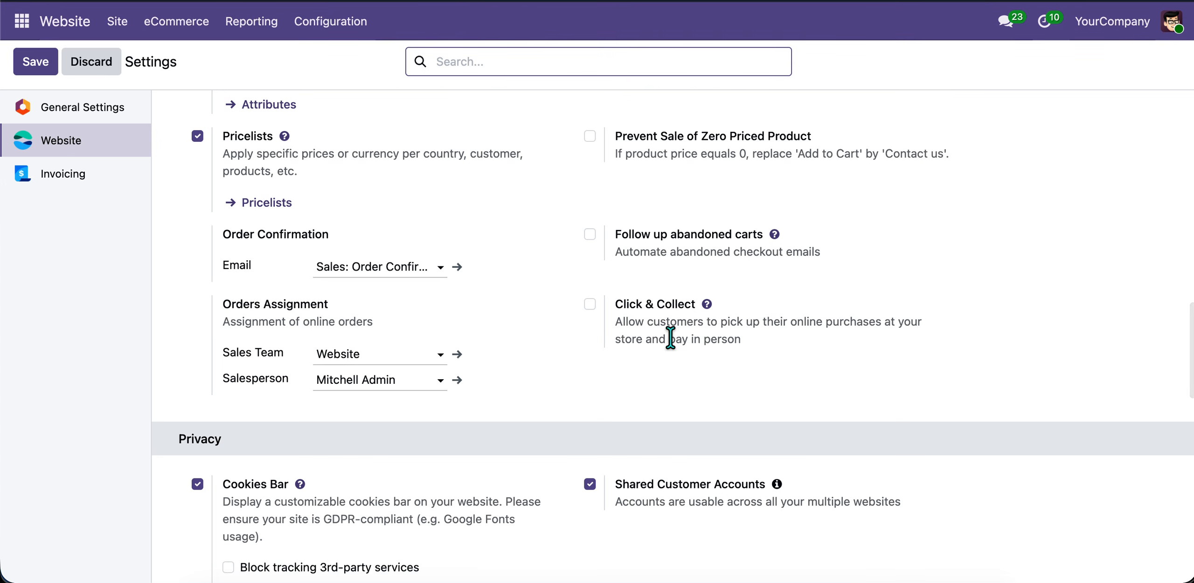
{"action": "scroll", "coordinate": [674, 343], "scroll_direction": "down", "scroll_amount": 2}
{"action": "scroll", "coordinate": [676, 347], "scroll_direction": "down", "scroll_amount": 9}
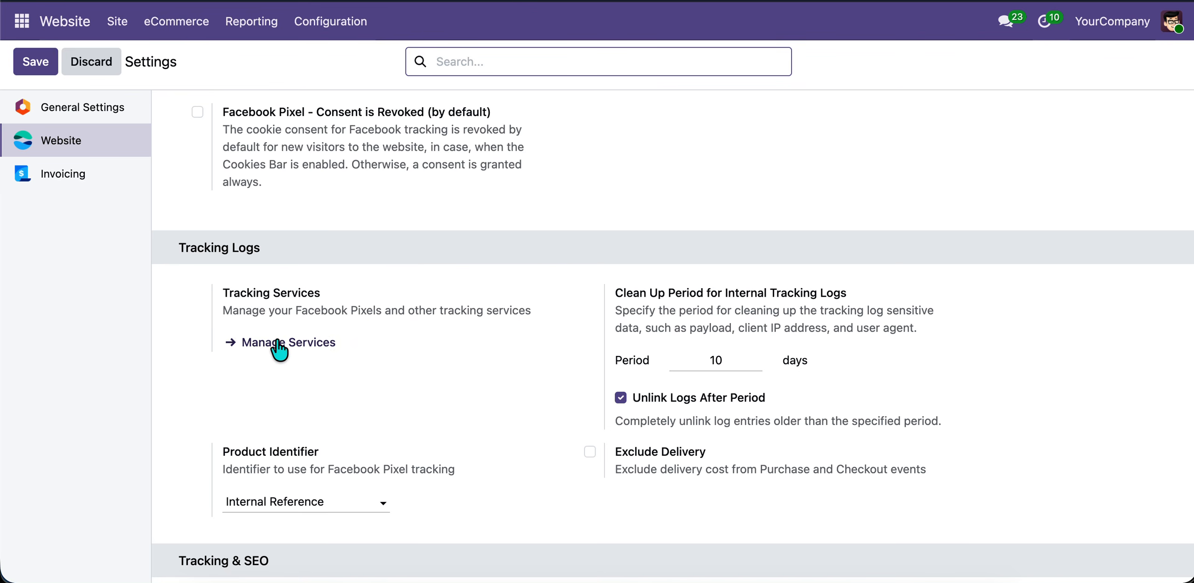
{"action": "scroll", "coordinate": [261, 327], "scroll_direction": "down", "scroll_amount": 2}
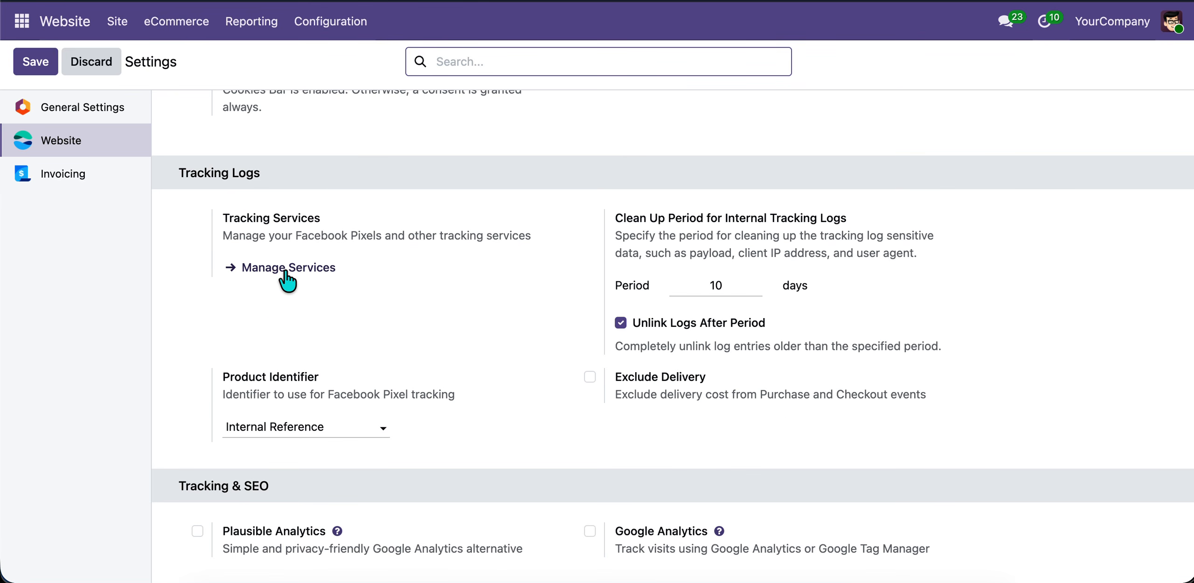
{"action": "scroll", "coordinate": [343, 267], "scroll_direction": "down", "scroll_amount": 1}
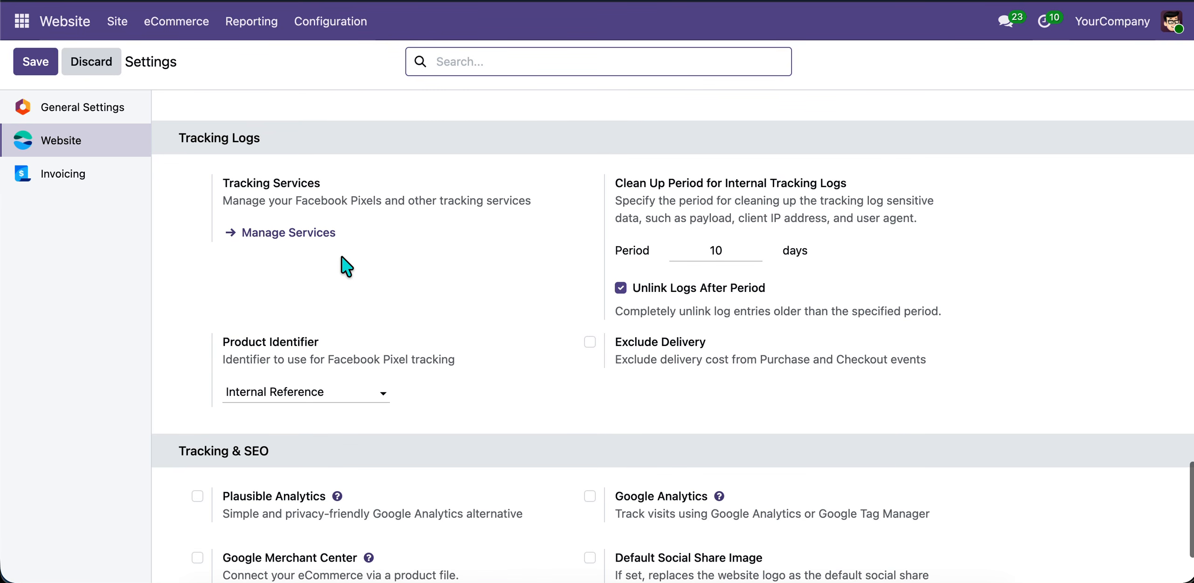
{"action": "scroll", "coordinate": [347, 267], "scroll_direction": "down", "scroll_amount": 1}
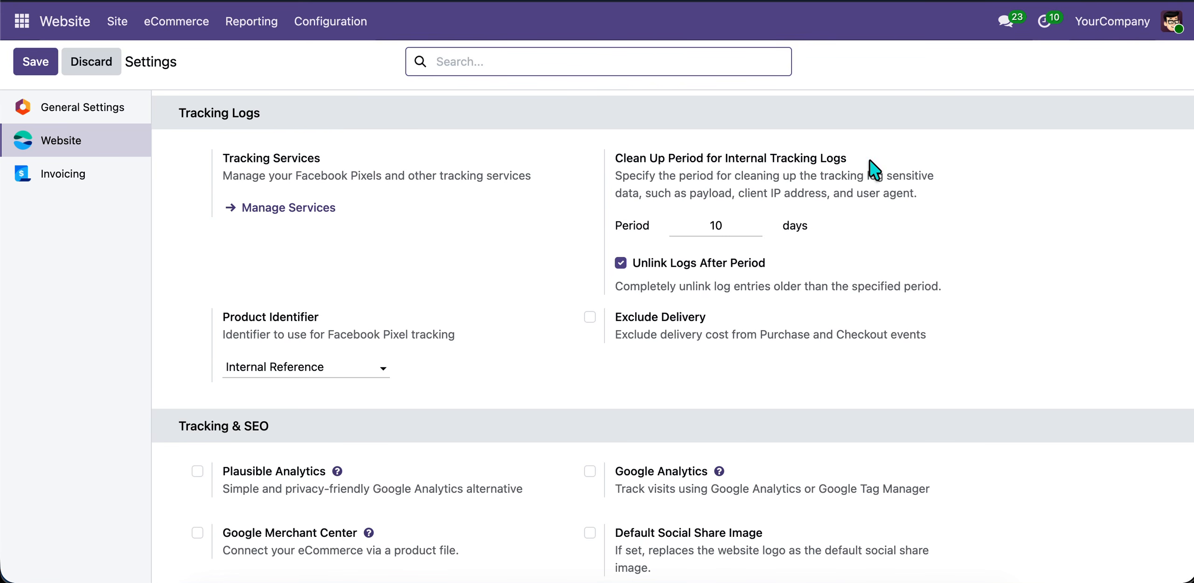
{"action": "scroll", "coordinate": [727, 187], "scroll_direction": "down", "scroll_amount": 1}
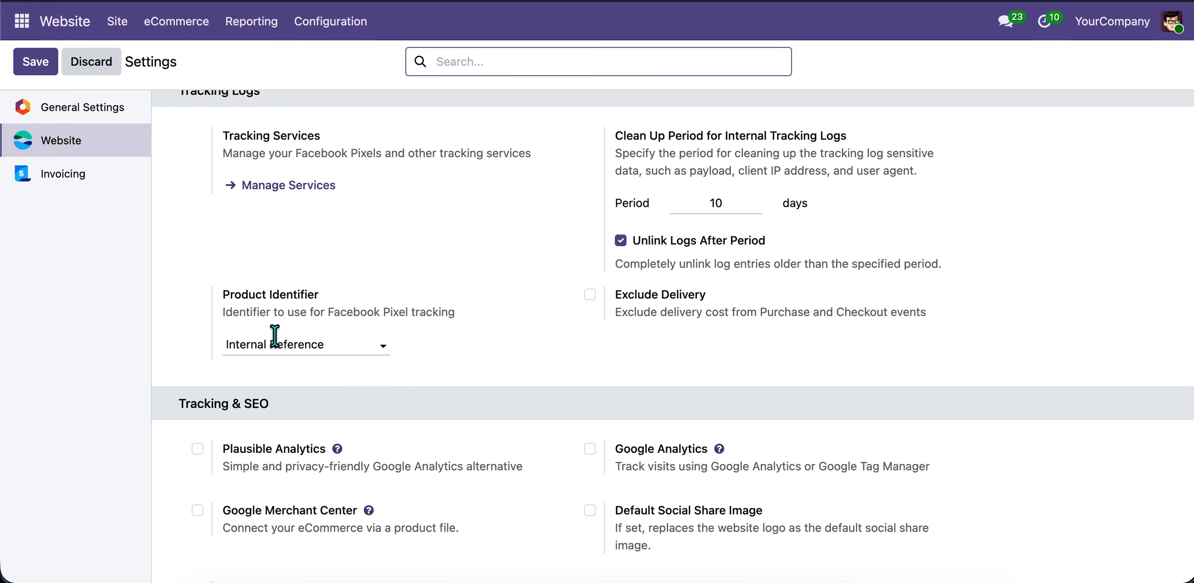
Step: Check the available Product Identifier options and enable Exclude Delivery for Purchase and Checkout events
{"action": "left_click", "coordinate": [297, 343]}
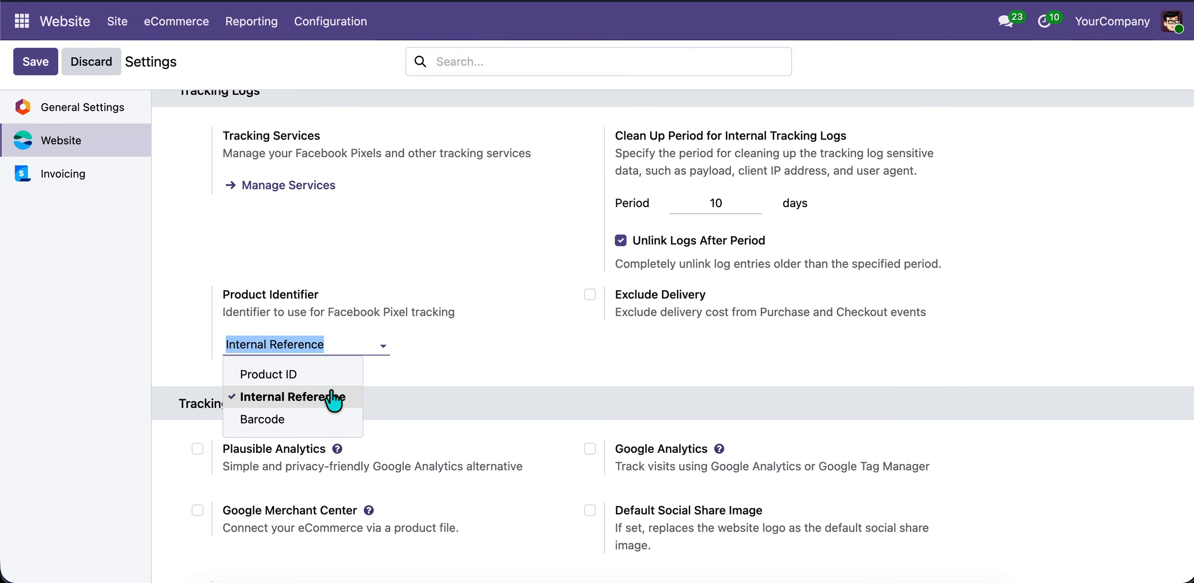
{"action": "left_click", "coordinate": [528, 351]}
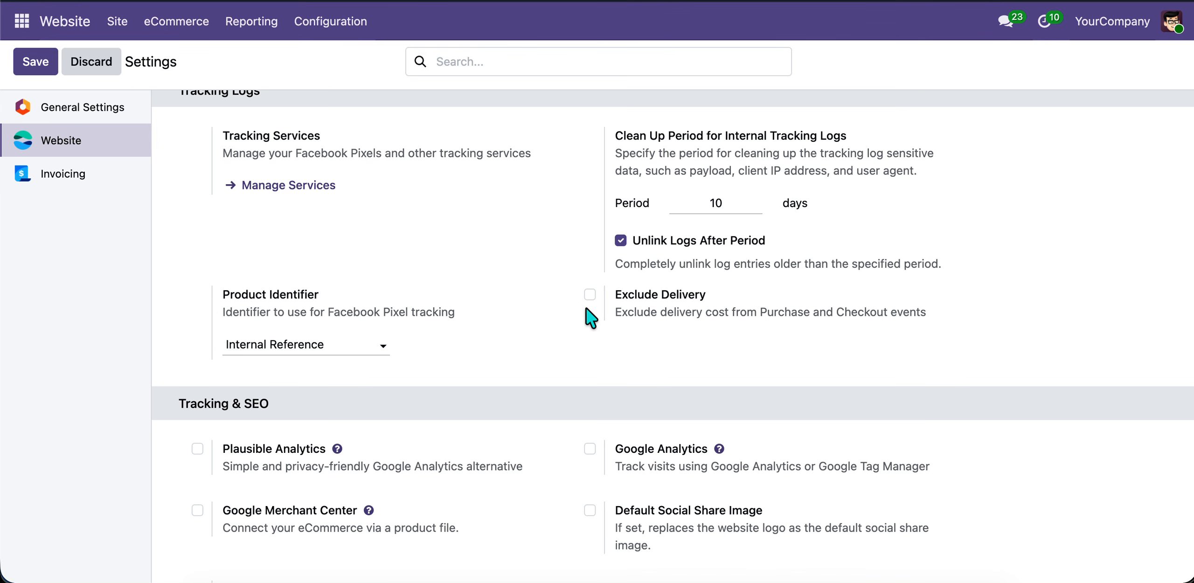
{"action": "left_click", "coordinate": [590, 295]}
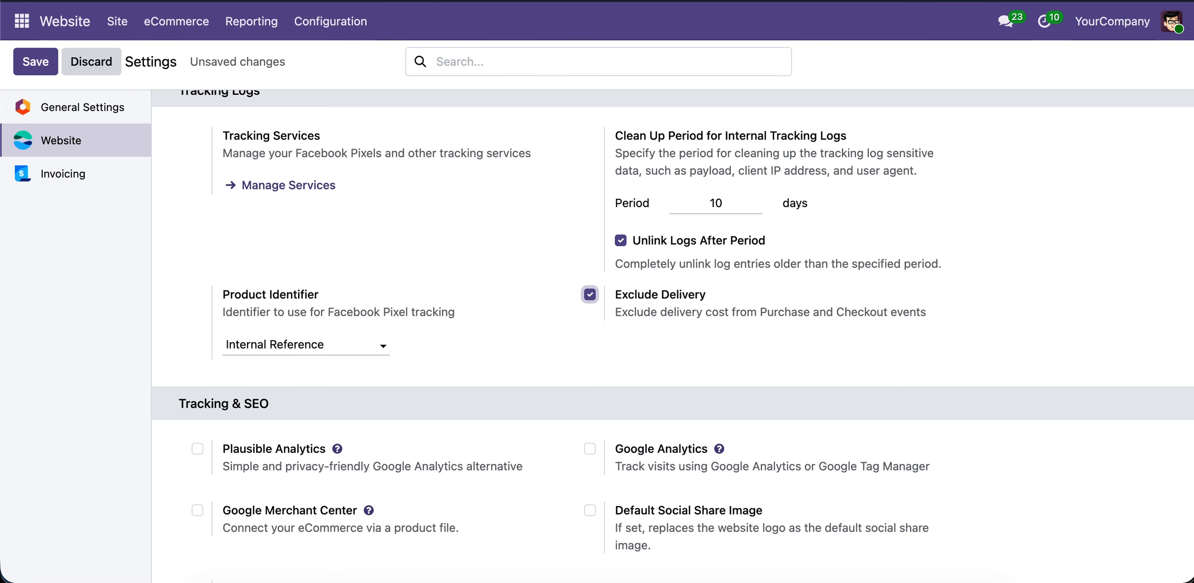
Step: Review the Privacy settings and open the management list of tracking services
{"action": "scroll", "coordinate": [342, 312], "scroll_direction": "up", "scroll_amount": 10}
{"action": "scroll", "coordinate": [341, 308], "scroll_direction": "down", "scroll_amount": 5}
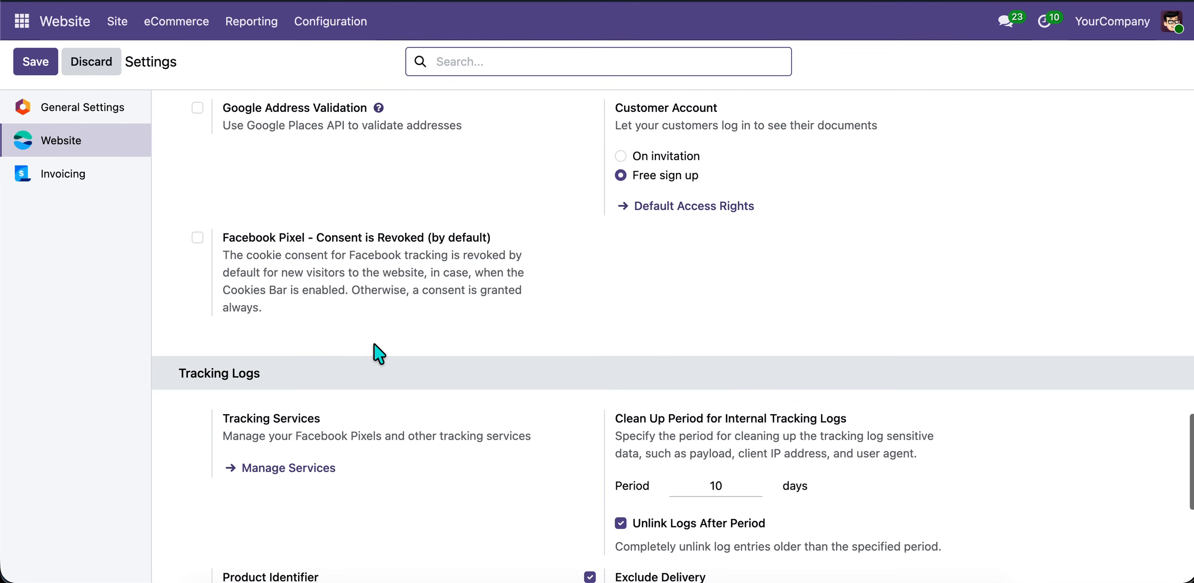
{"action": "scroll", "coordinate": [380, 369], "scroll_direction": "down", "scroll_amount": 3}
{"action": "scroll", "coordinate": [381, 378], "scroll_direction": "up", "scroll_amount": 7}
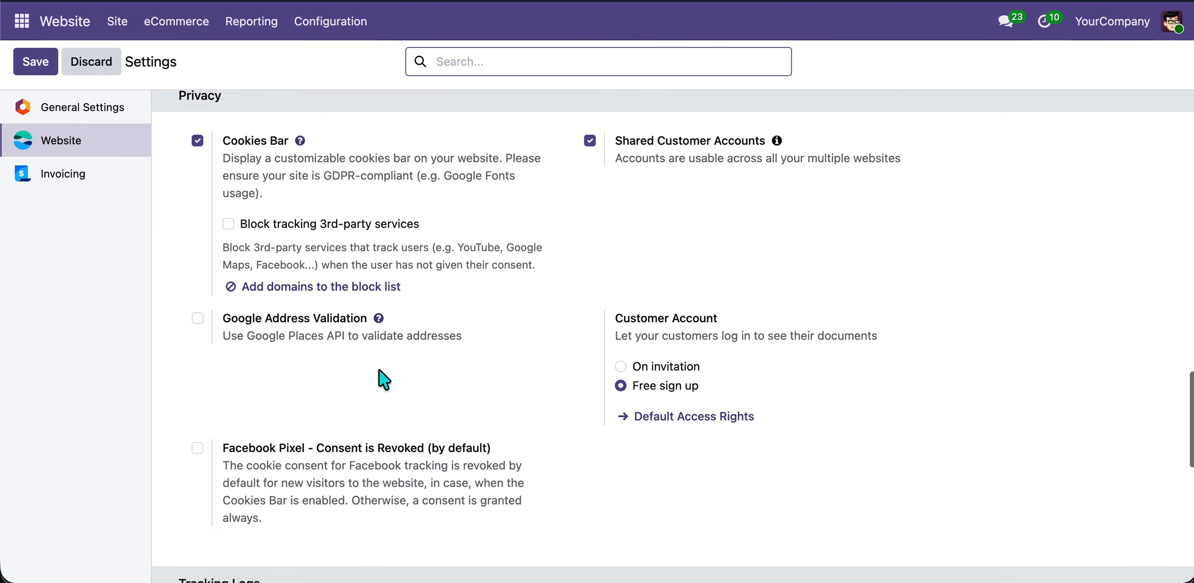
{"action": "scroll", "coordinate": [380, 373], "scroll_direction": "down", "scroll_amount": 7}
{"action": "left_click", "coordinate": [298, 354]}
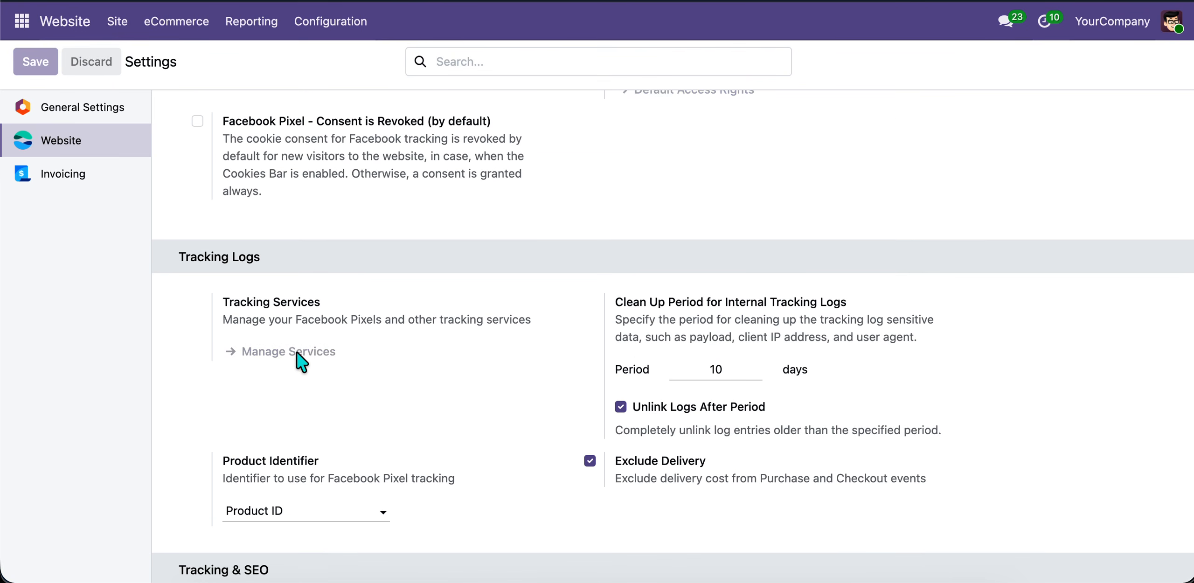
Step: Create a new tracking service named "My website facebook pixel" and try to save it
{"action": "left_click", "coordinate": [33, 61]}
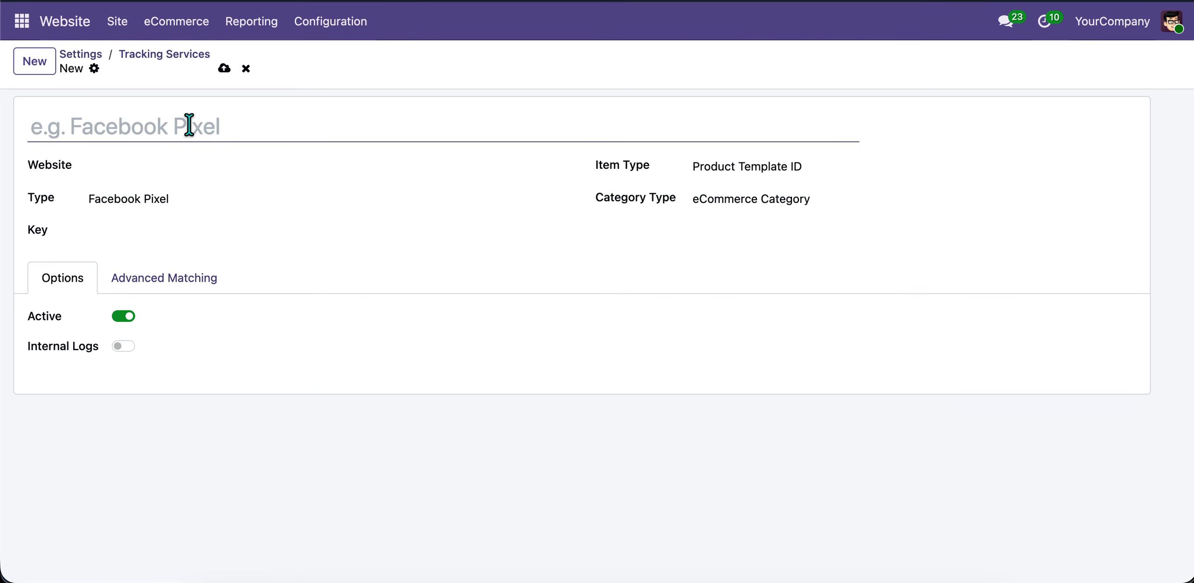
{"action": "type", "text": "My"}
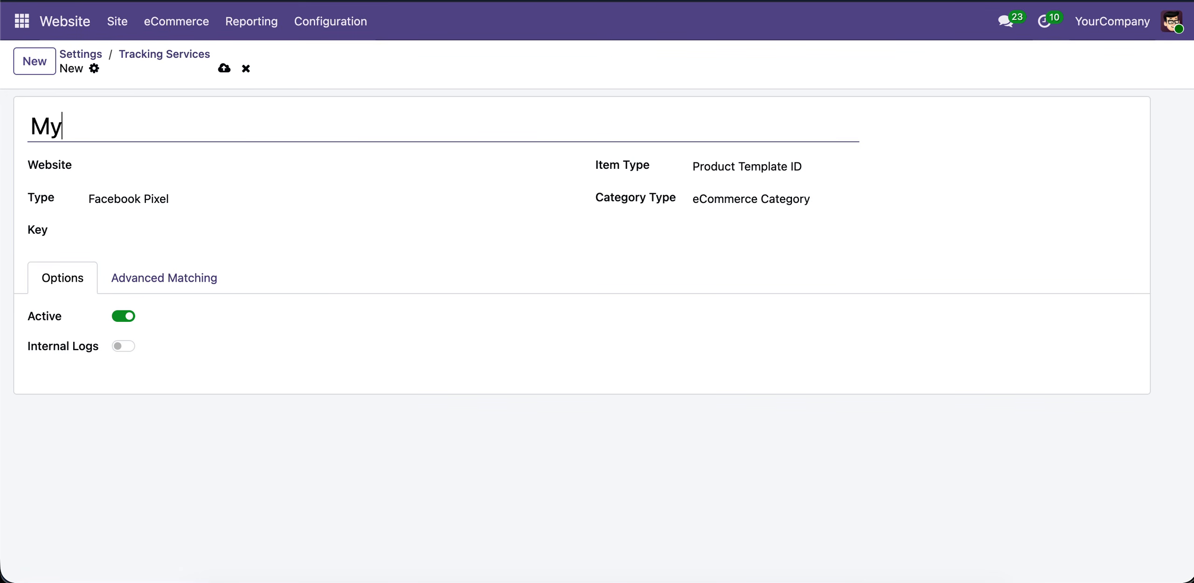
{"action": "type", "text": " webis"}
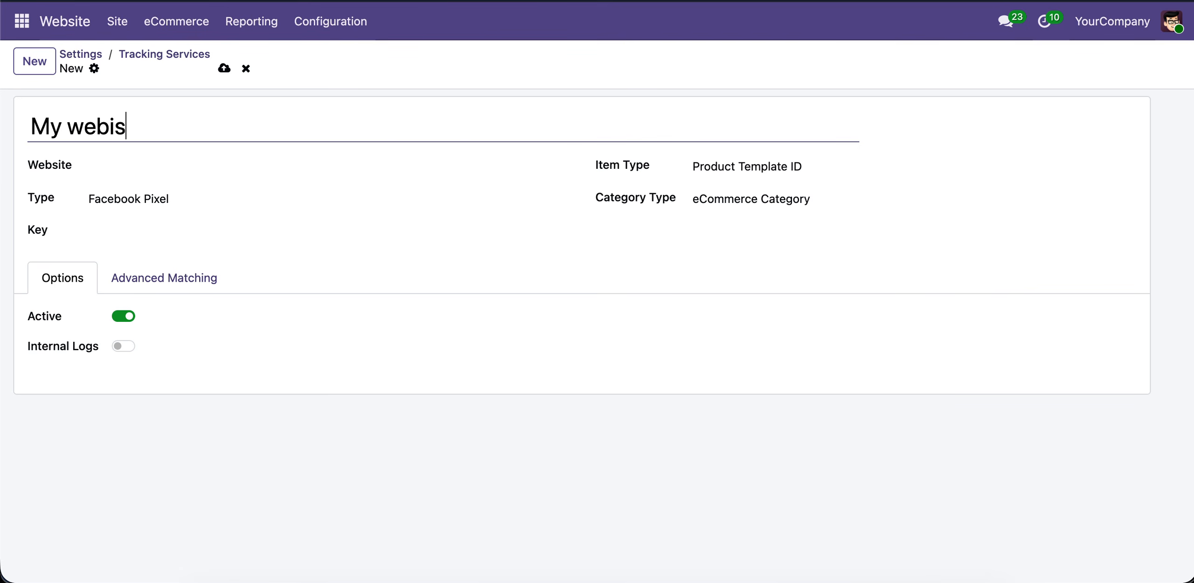
{"action": "key", "text": "BackSpace"}
{"action": "key", "text": "BackSpace"}
{"action": "type", "text": "site facebook pixel"}
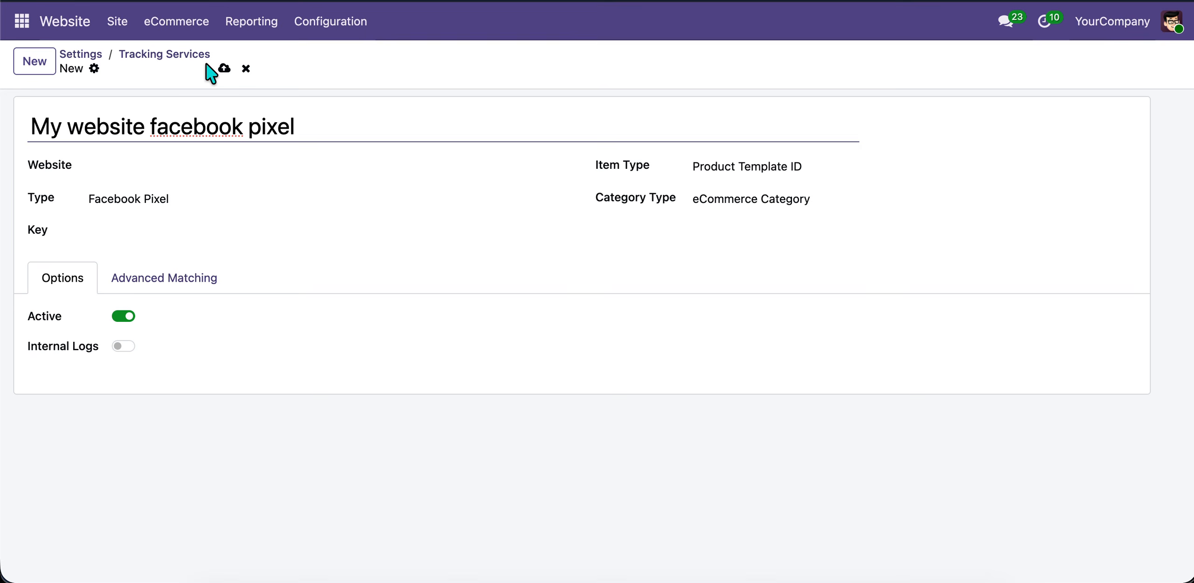
{"action": "left_click", "coordinate": [224, 69]}
Step: Assign the tracking service to My Website, keep Facebook Pixel as its type, and paste the pixel key into the Key field
{"action": "left_click", "coordinate": [142, 165]}
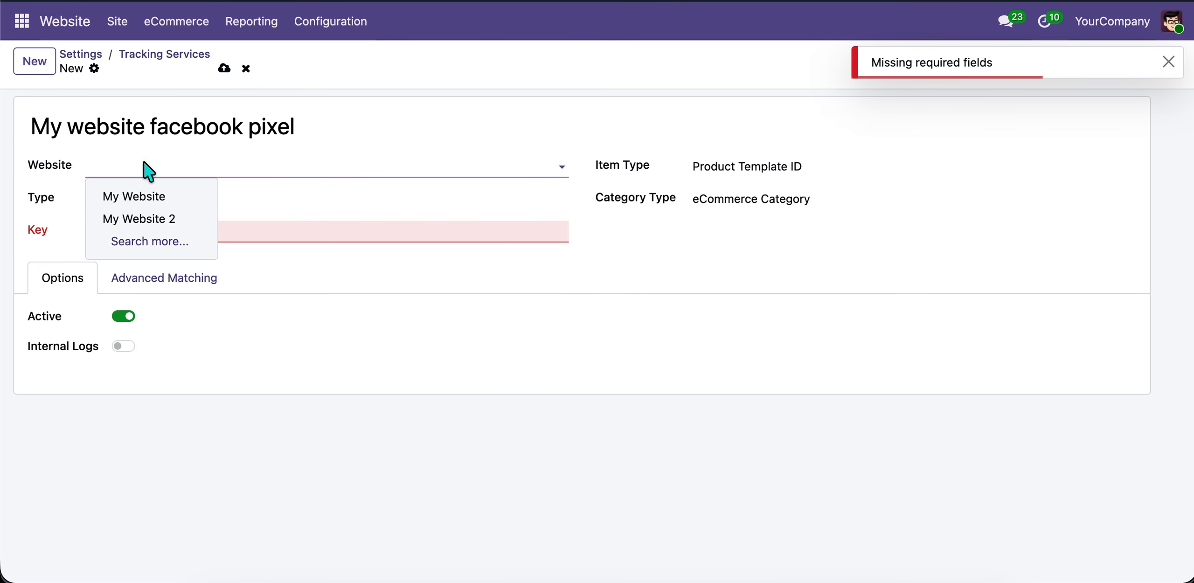
{"action": "left_click", "coordinate": [166, 195]}
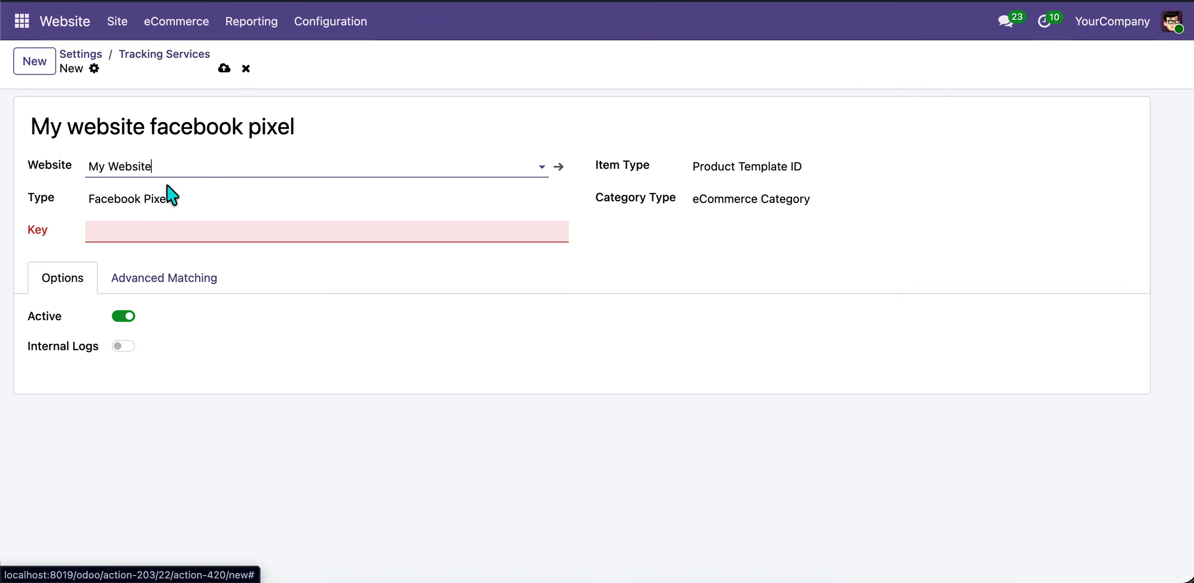
{"action": "left_click", "coordinate": [146, 199]}
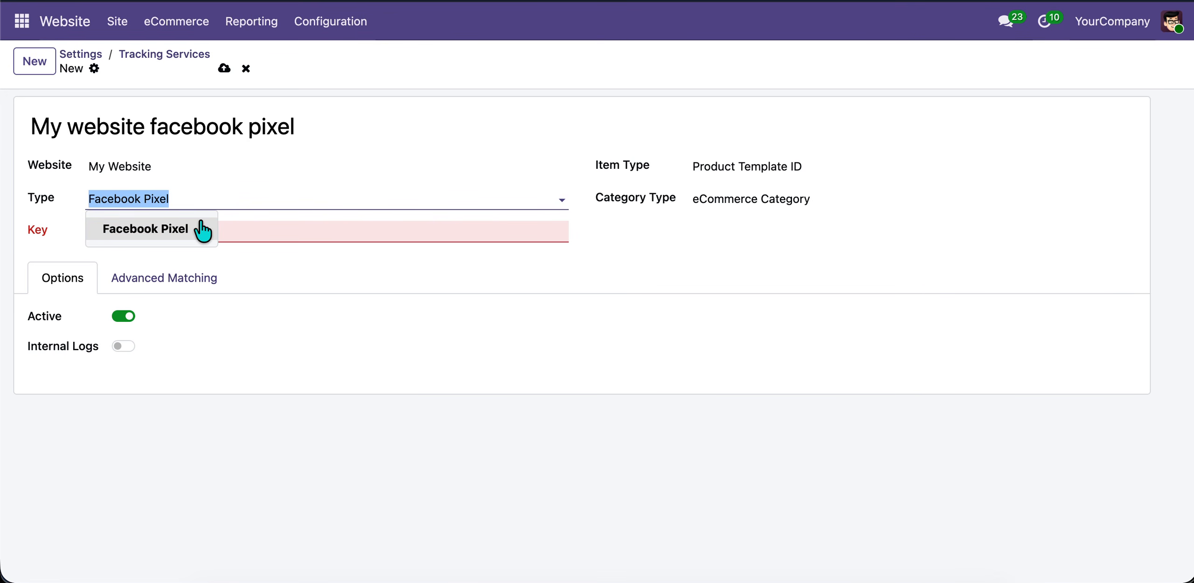
{"action": "left_click", "coordinate": [340, 229]}
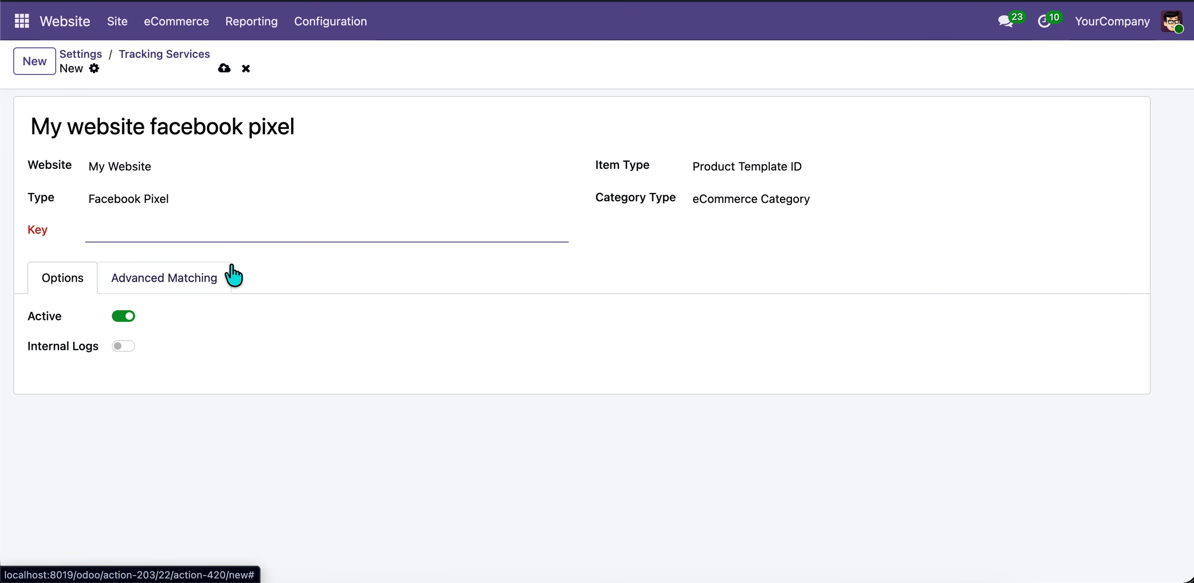
{"action": "key", "text": "ctrl+v"}
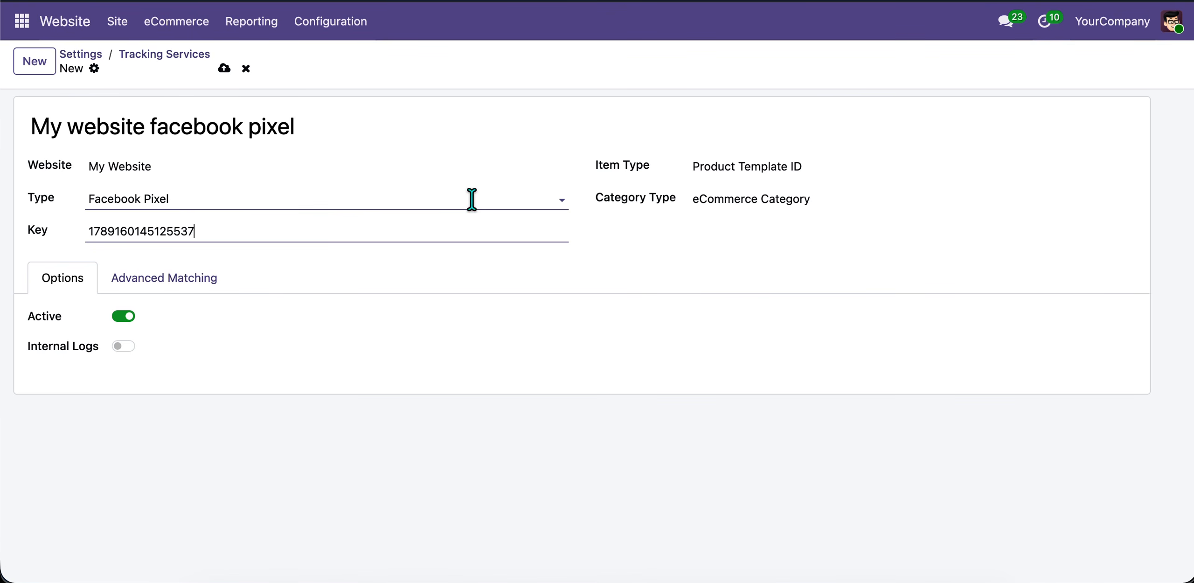
Step: Try Product Variant ID as the item type, restore Product Template ID, and save the tracking service
{"action": "left_click", "coordinate": [779, 165]}
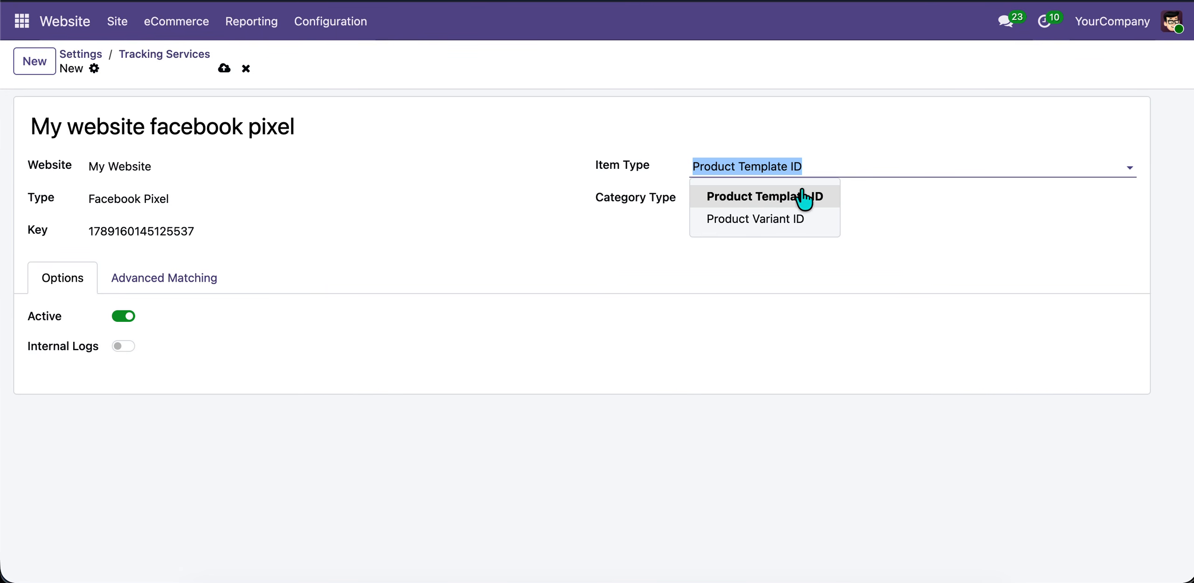
{"action": "left_click", "coordinate": [752, 222]}
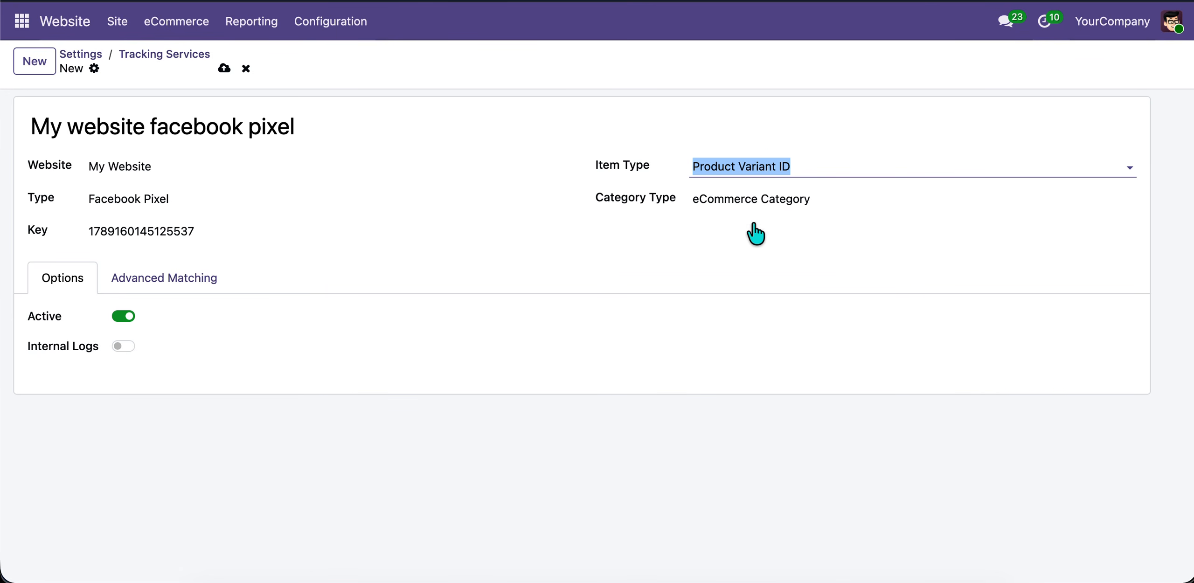
{"action": "left_click", "coordinate": [749, 166]}
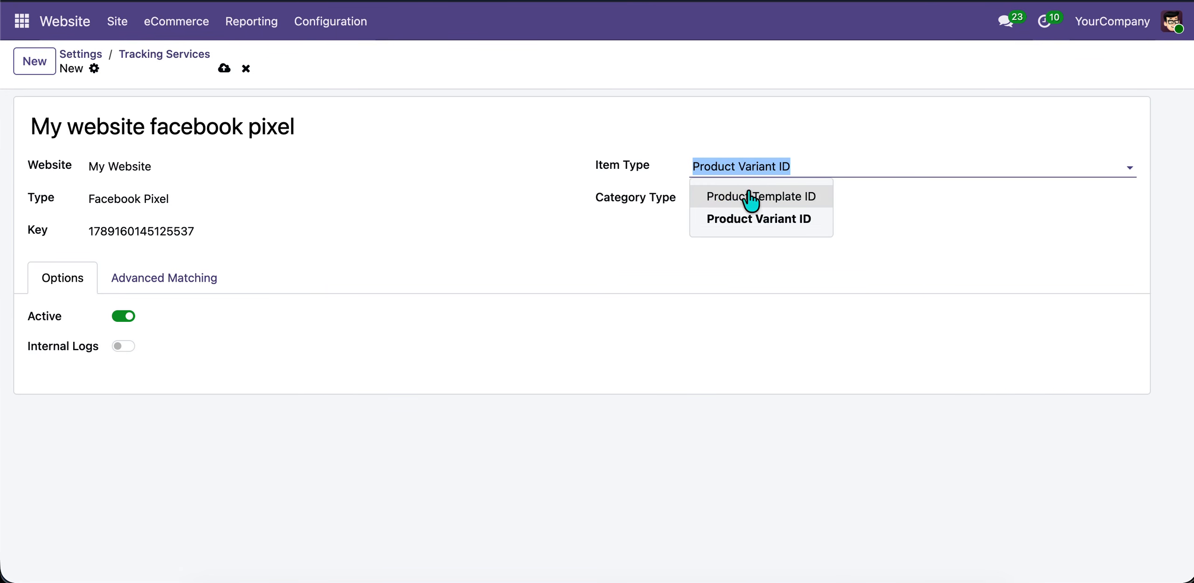
{"action": "left_click", "coordinate": [749, 196]}
{"action": "left_click", "coordinate": [225, 69]}
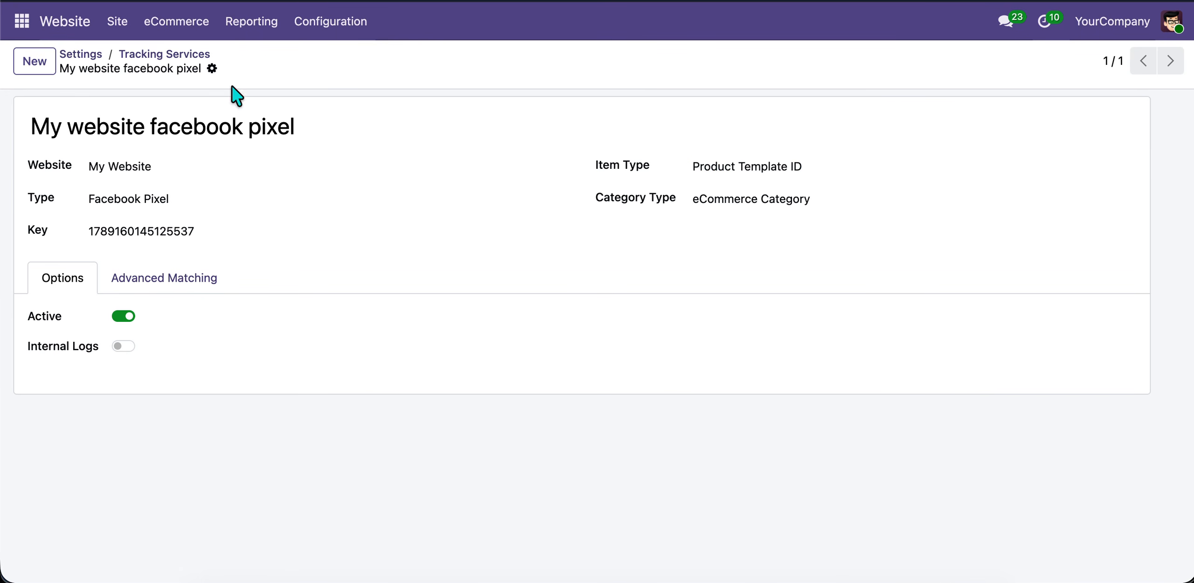
Step: Check the Category Type setting, keep eCommerce Category, and enable Internal Logs for the tracking service
{"action": "left_click", "coordinate": [835, 194]}
{"action": "left_click", "coordinate": [529, 228]}
{"action": "left_click", "coordinate": [759, 193]}
{"action": "left_click", "coordinate": [547, 264]}
{"action": "left_click", "coordinate": [124, 346]}
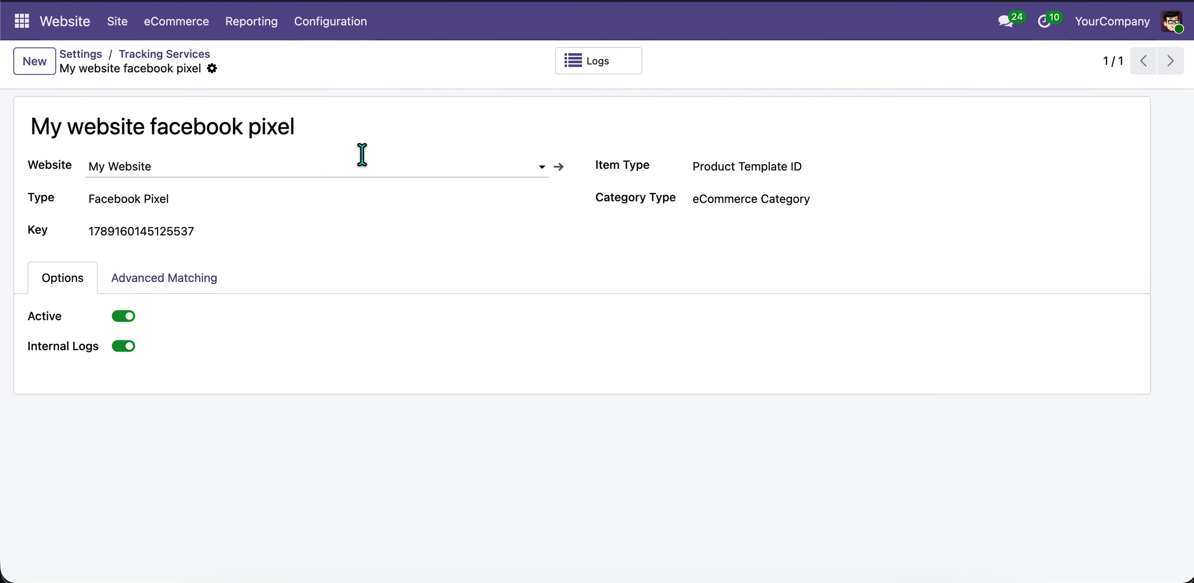
Step: Set the Customer Data Source in the Advanced Matching settings to Sale Order Partner and save the change
{"action": "left_click", "coordinate": [177, 293]}
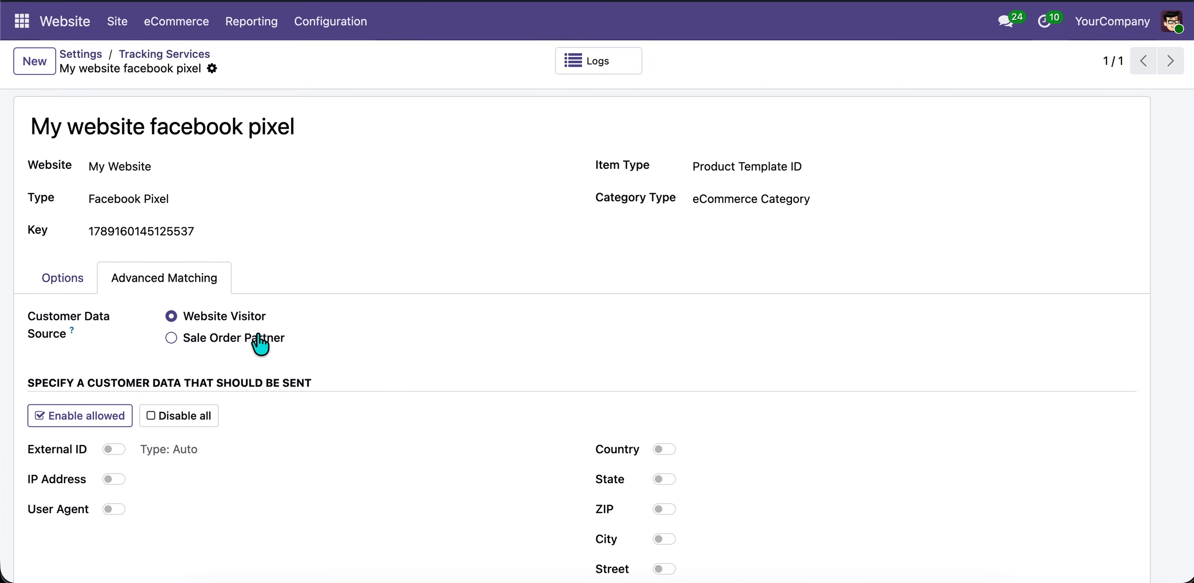
{"action": "scroll", "coordinate": [301, 354], "scroll_direction": "down", "scroll_amount": 2}
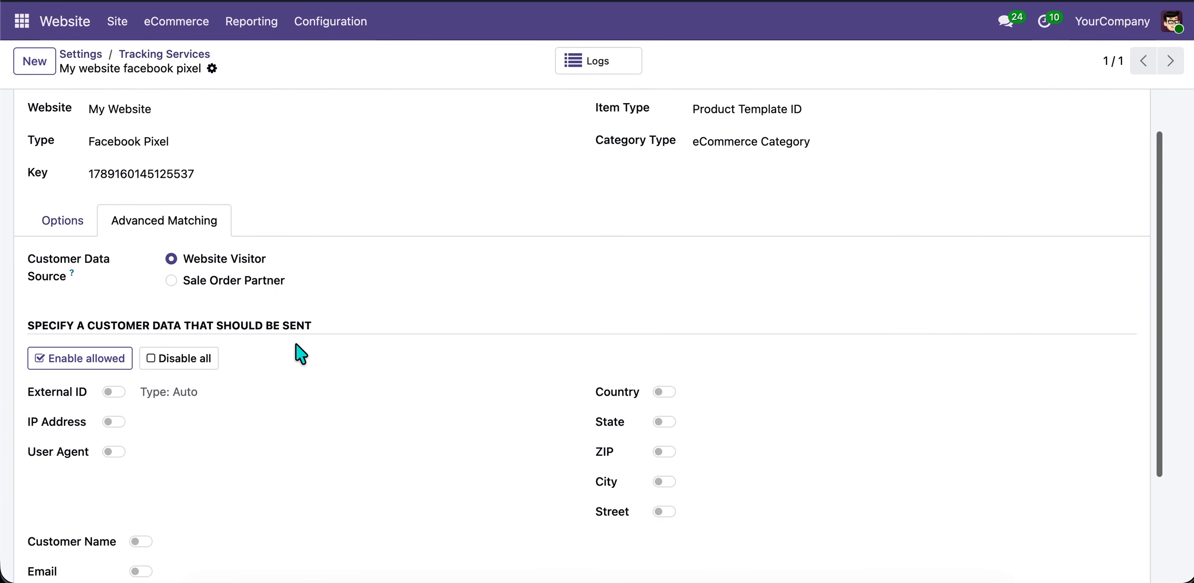
{"action": "scroll", "coordinate": [275, 280], "scroll_direction": "down", "scroll_amount": 4}
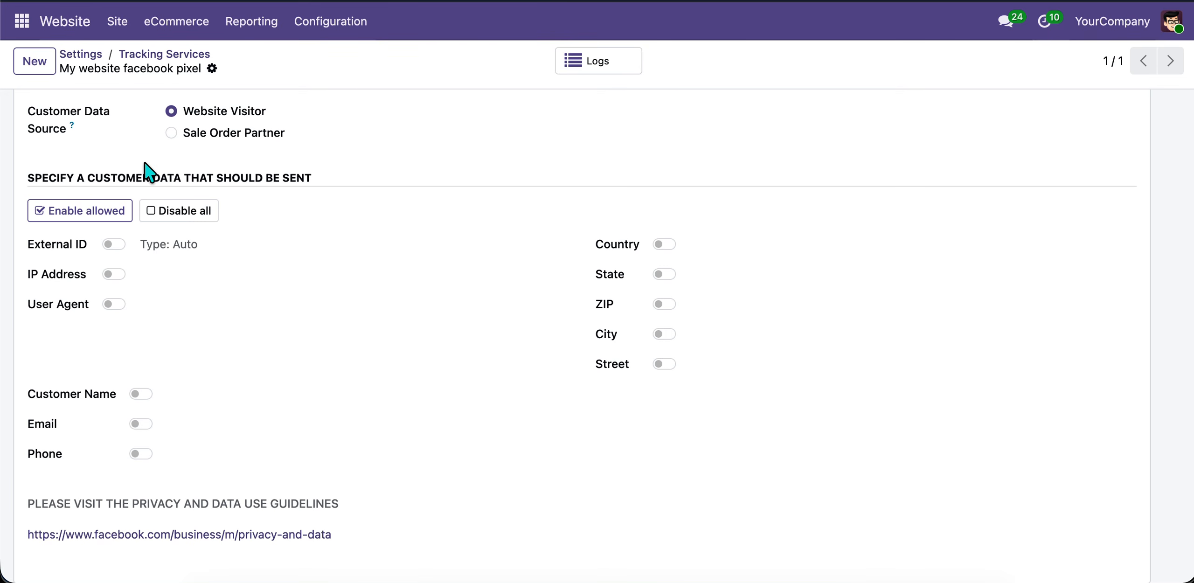
{"action": "left_click", "coordinate": [172, 134]}
{"action": "left_click", "coordinate": [240, 68]}
{"action": "scroll", "coordinate": [140, 420], "scroll_direction": "down", "scroll_amount": 1}
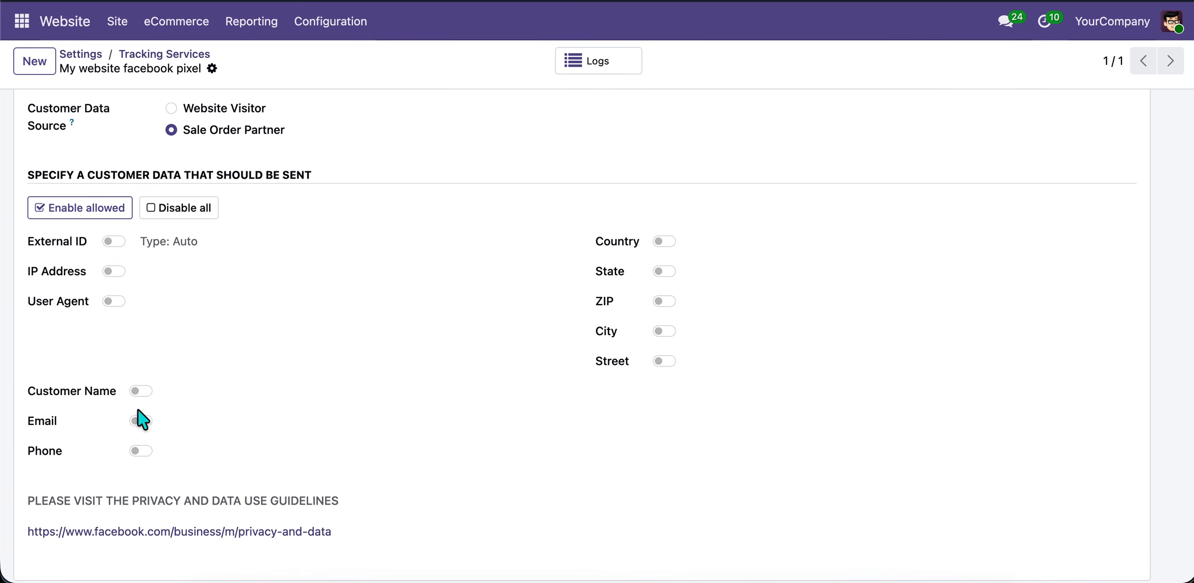
Step: Enable sending External ID, IP Address, User Agent, Customer Name, Email, Phone and Country individually
{"action": "left_click", "coordinate": [115, 243]}
{"action": "left_click", "coordinate": [116, 274]}
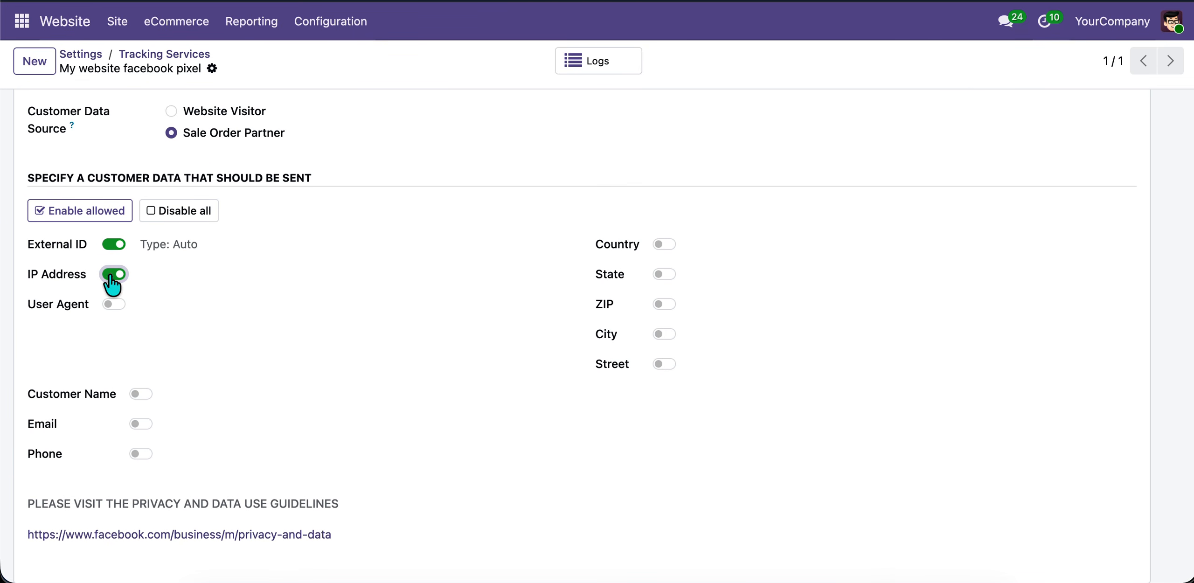
{"action": "left_click", "coordinate": [115, 304]}
{"action": "left_click", "coordinate": [140, 395]}
{"action": "left_click", "coordinate": [141, 425]}
{"action": "left_click", "coordinate": [141, 454]}
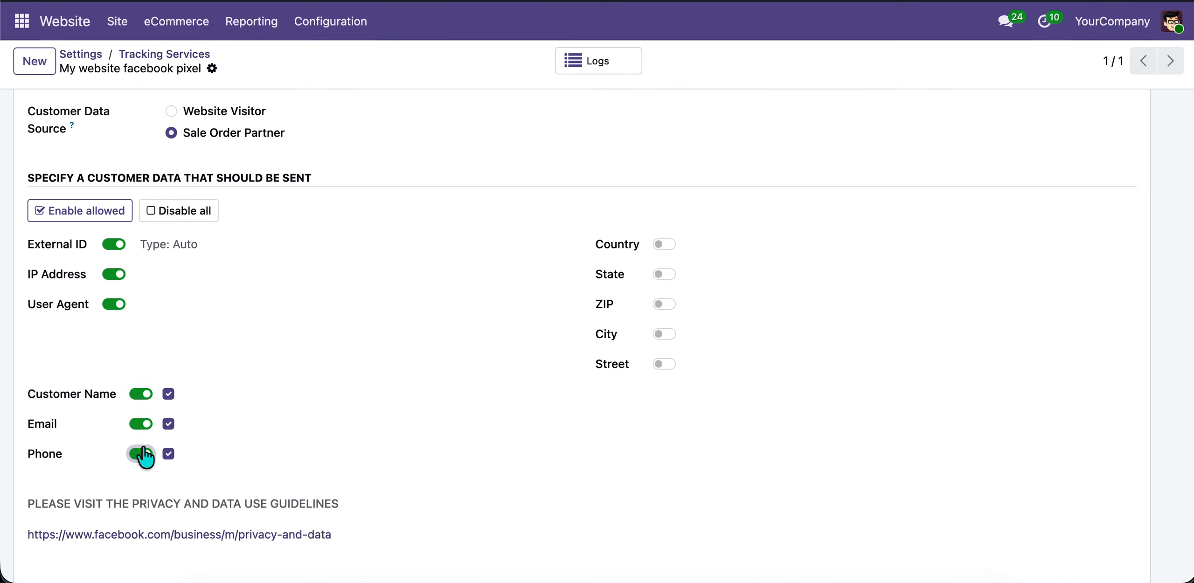
{"action": "left_click", "coordinate": [665, 246]}
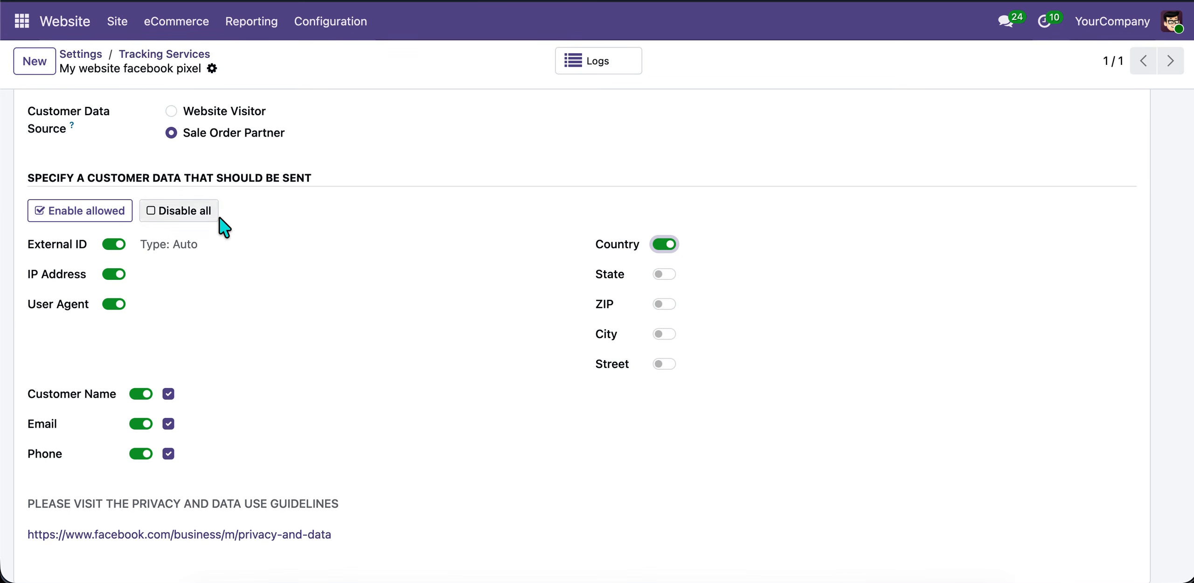
Step: Try the bulk enable and disable options, enable all allowed customer data, and return to the tracking services list
{"action": "left_click", "coordinate": [91, 219]}
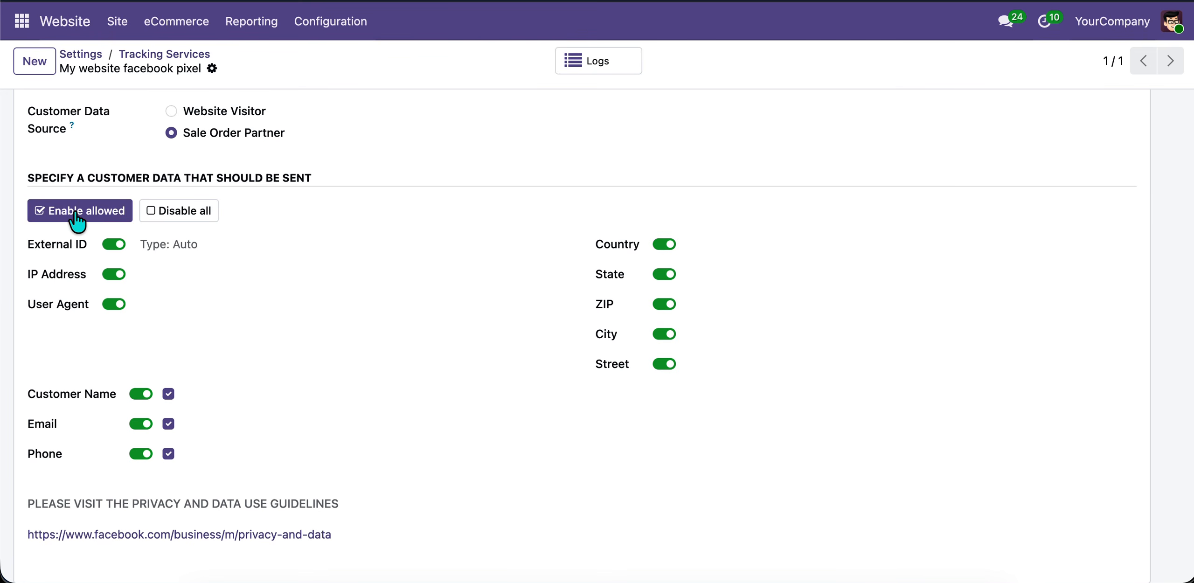
{"action": "left_click", "coordinate": [181, 213]}
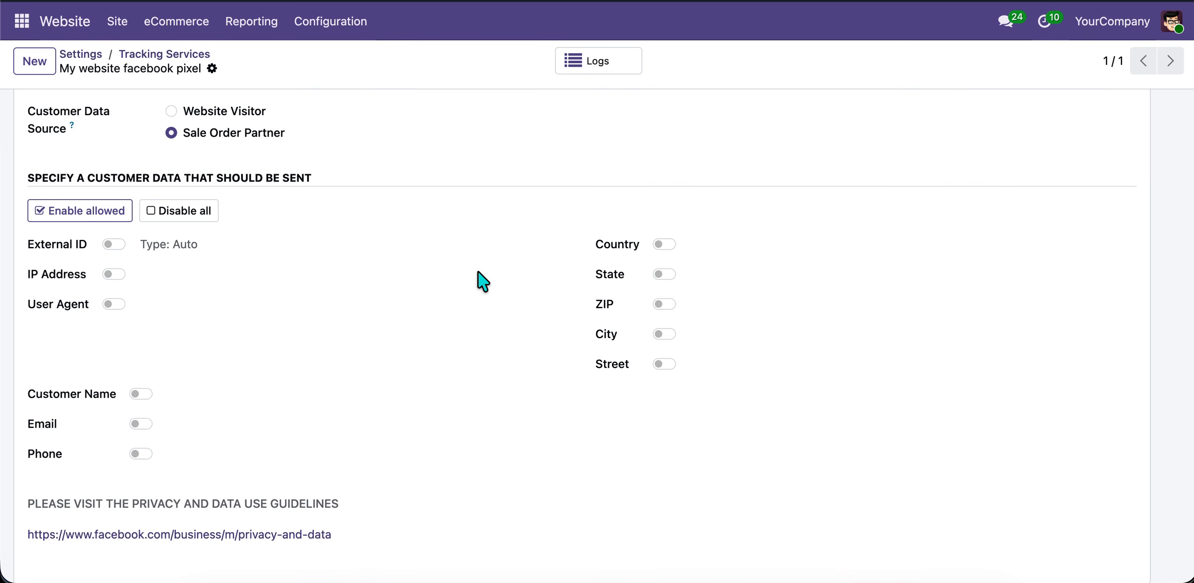
{"action": "left_click", "coordinate": [88, 216]}
{"action": "left_click", "coordinate": [182, 213]}
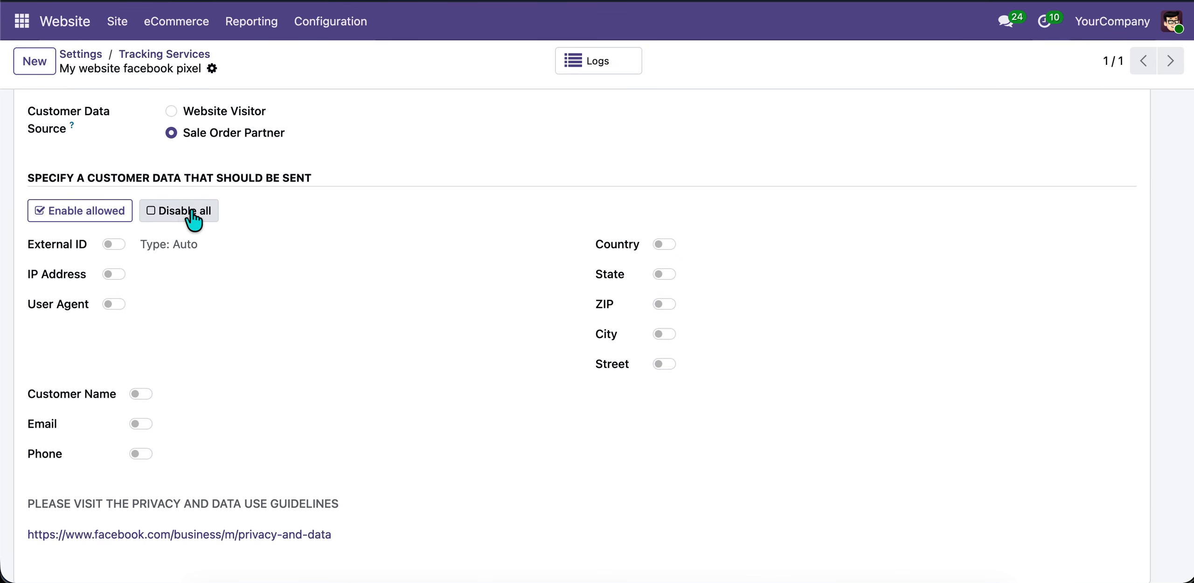
{"action": "left_click", "coordinate": [108, 216]}
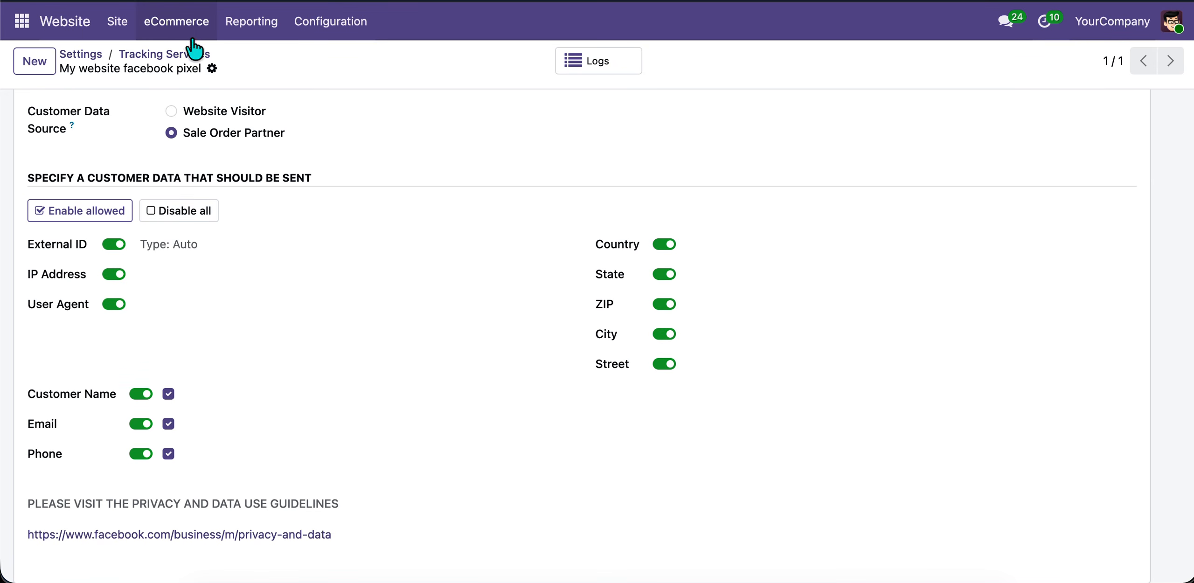
{"action": "left_click", "coordinate": [154, 53]}
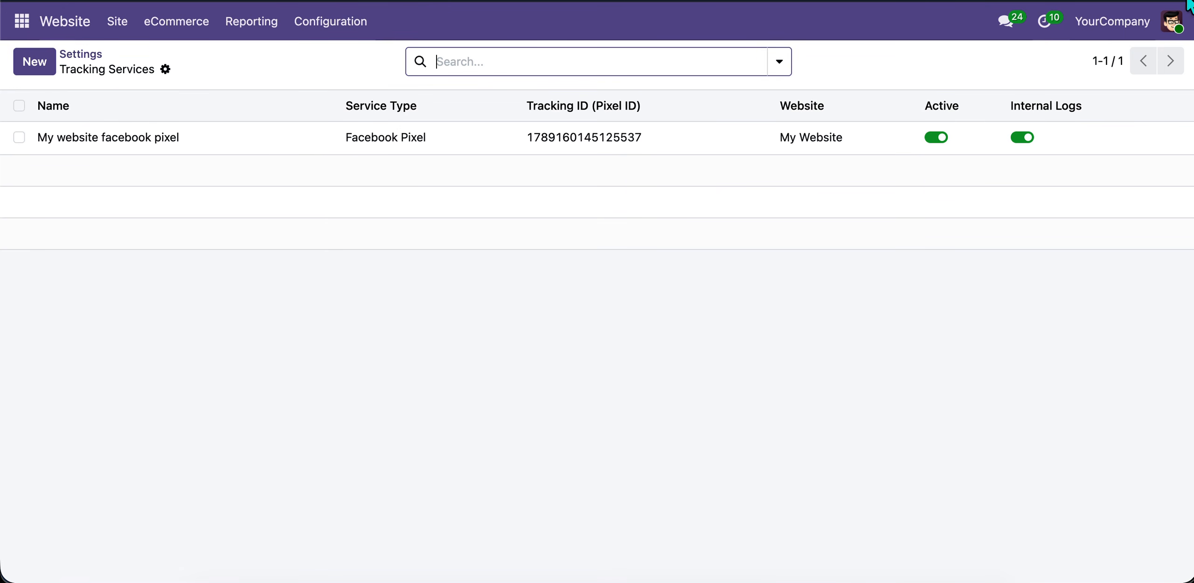
Step: Log out of the backend and browse the website's Shop page as a visitor
{"action": "left_click", "coordinate": [1172, 21]}
{"action": "left_click", "coordinate": [1073, 217]}
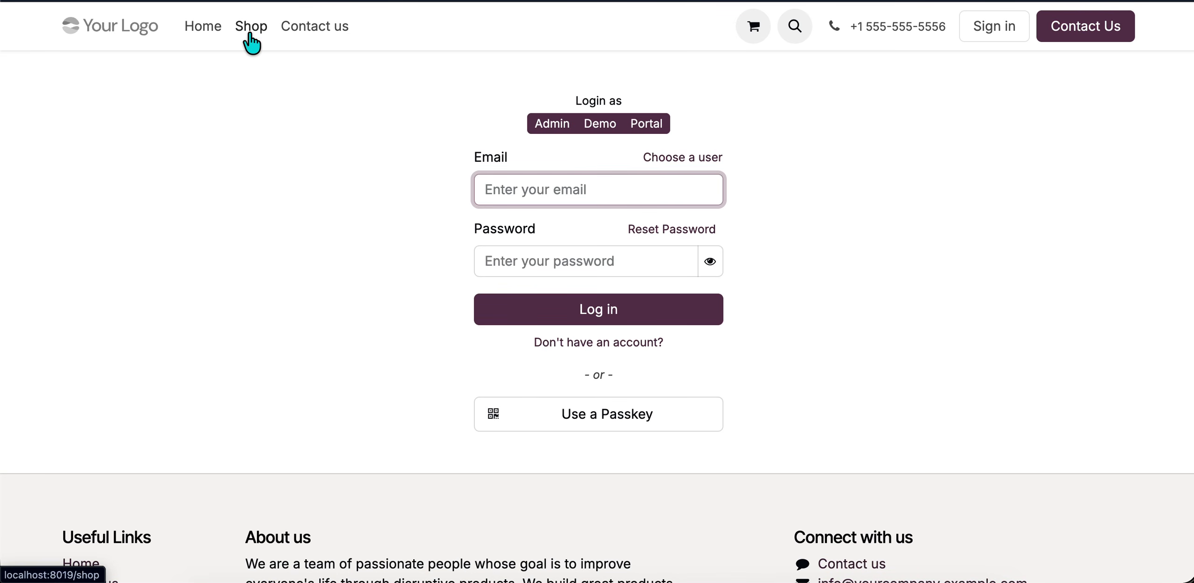
{"action": "left_click", "coordinate": [251, 34]}
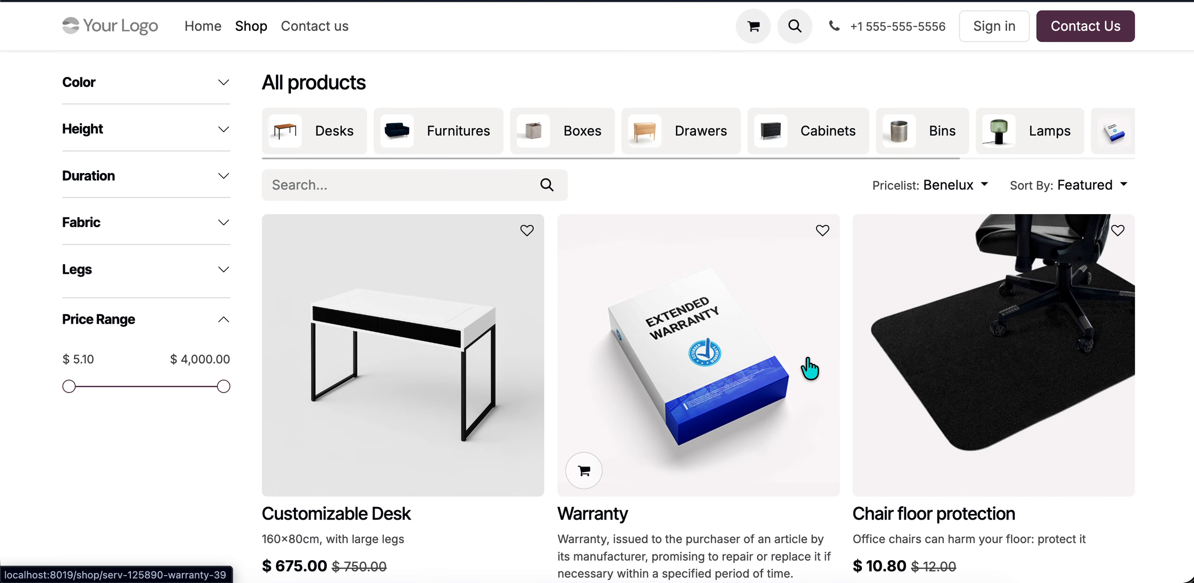
{"action": "scroll", "coordinate": [811, 369], "scroll_direction": "down", "scroll_amount": 20}
{"action": "scroll", "coordinate": [807, 366], "scroll_direction": "up", "scroll_amount": 20}
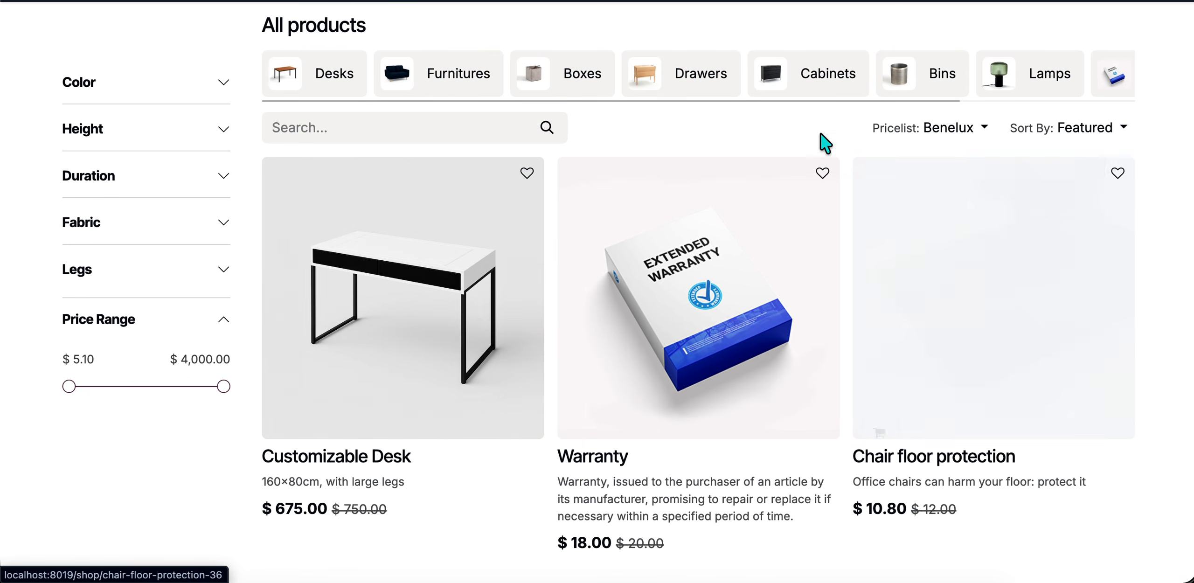
Step: Open Meta Pixel Helper on the Shop page and view the detected Meta pixel's events
{"action": "left_click", "coordinate": [930, 1]}
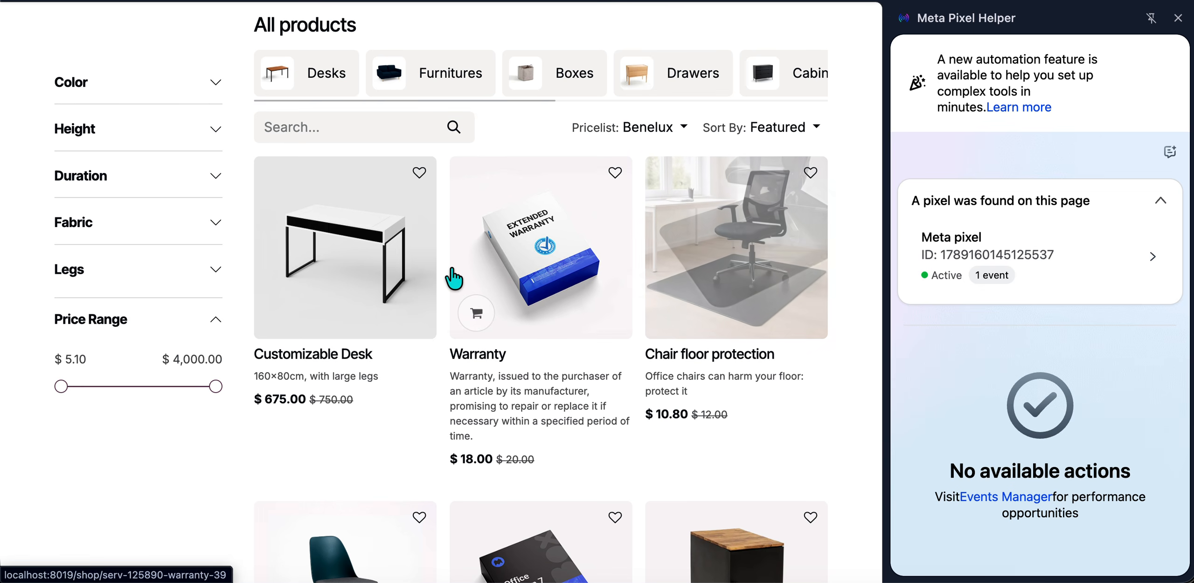
{"action": "scroll", "coordinate": [299, 341], "scroll_direction": "down", "scroll_amount": 5}
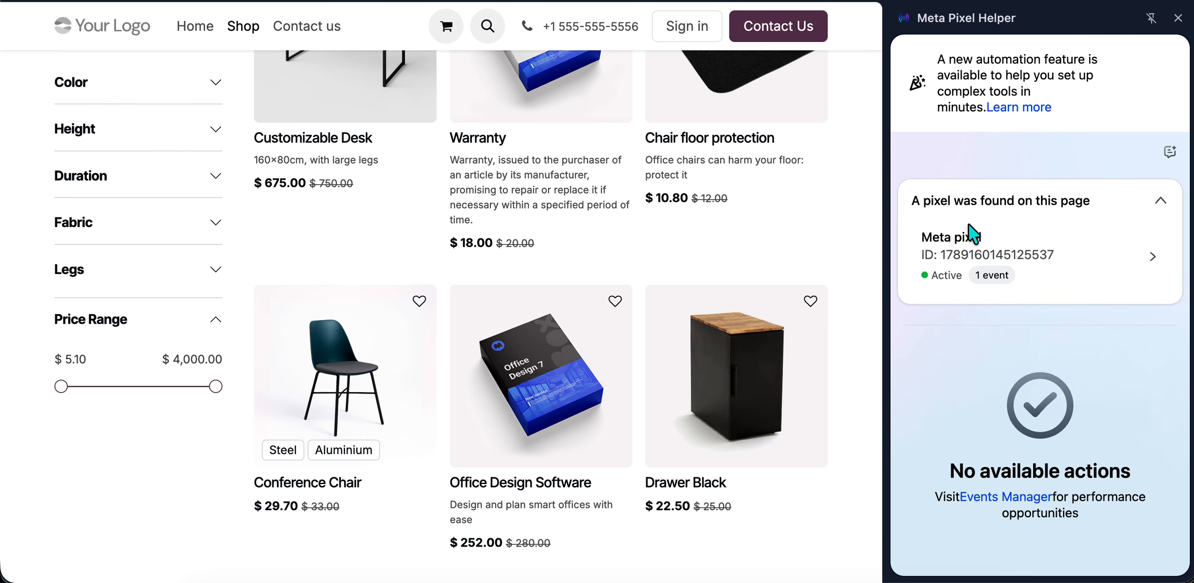
{"action": "left_click", "coordinate": [1069, 264]}
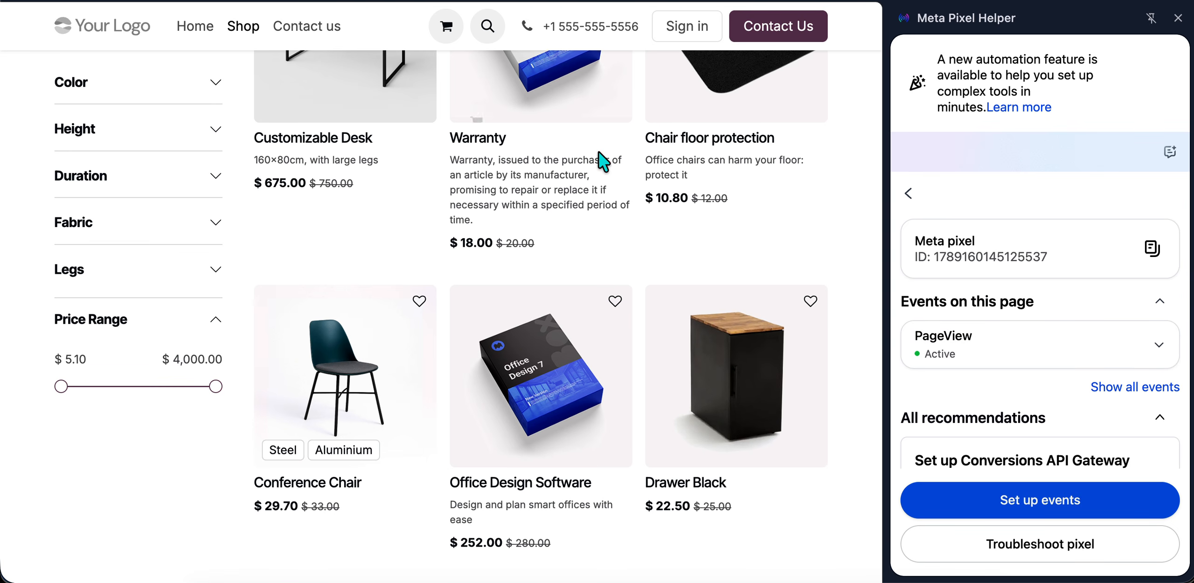
Step: Open the Warranty product page and check which pixel events Meta Pixel Helper lists for it
{"action": "scroll", "coordinate": [573, 252], "scroll_direction": "up", "scroll_amount": 1}
{"action": "scroll", "coordinate": [573, 252], "scroll_direction": "up", "scroll_amount": 3}
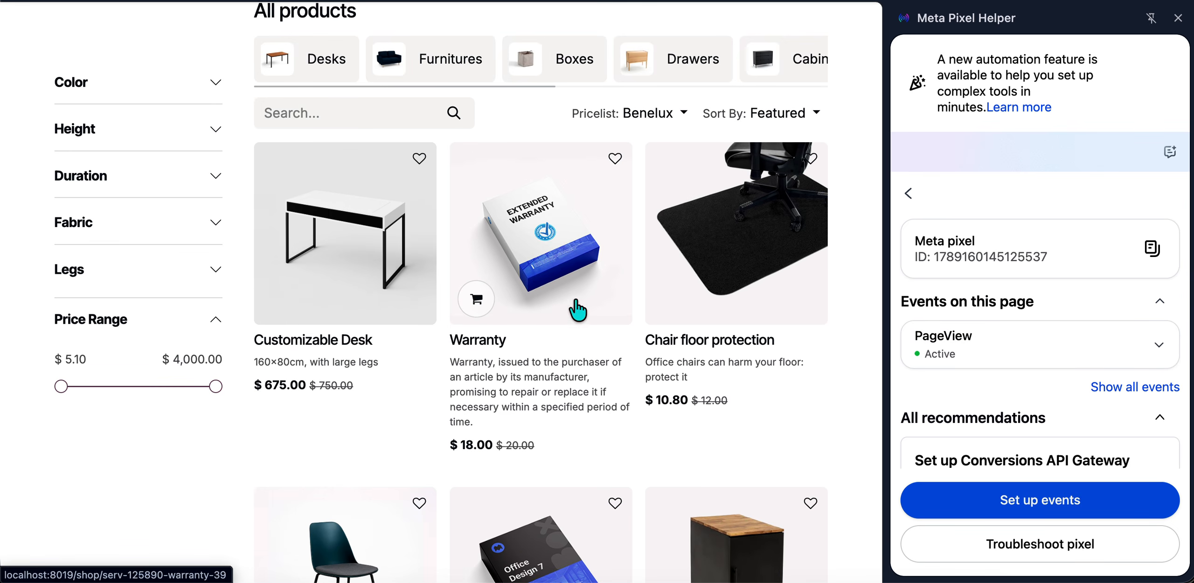
{"action": "left_click", "coordinate": [519, 250]}
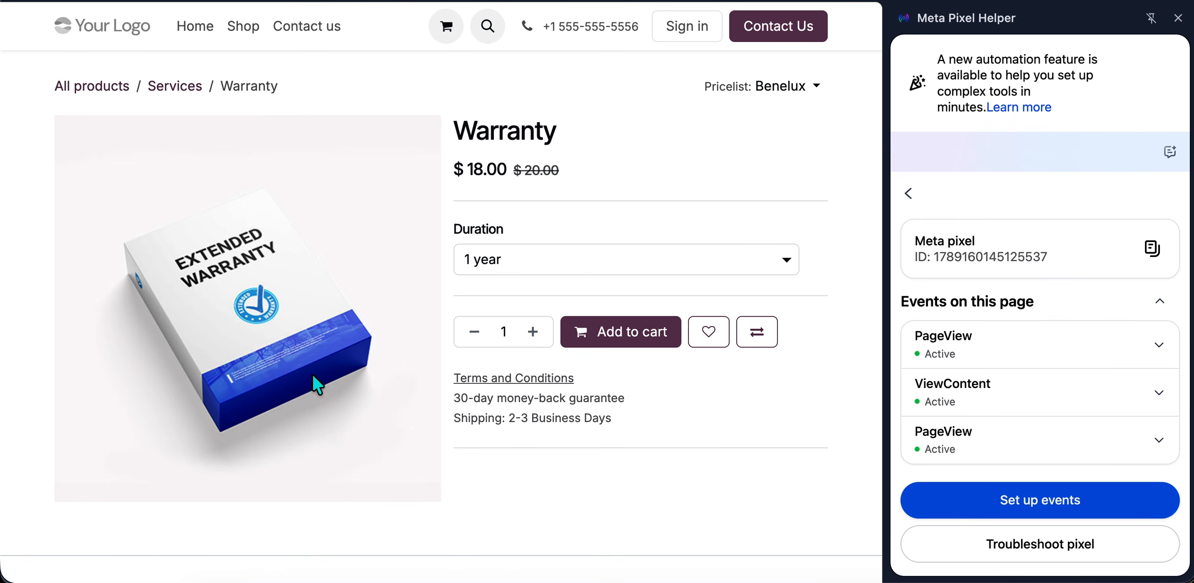
{"action": "scroll", "coordinate": [318, 384], "scroll_direction": "down", "scroll_amount": 1}
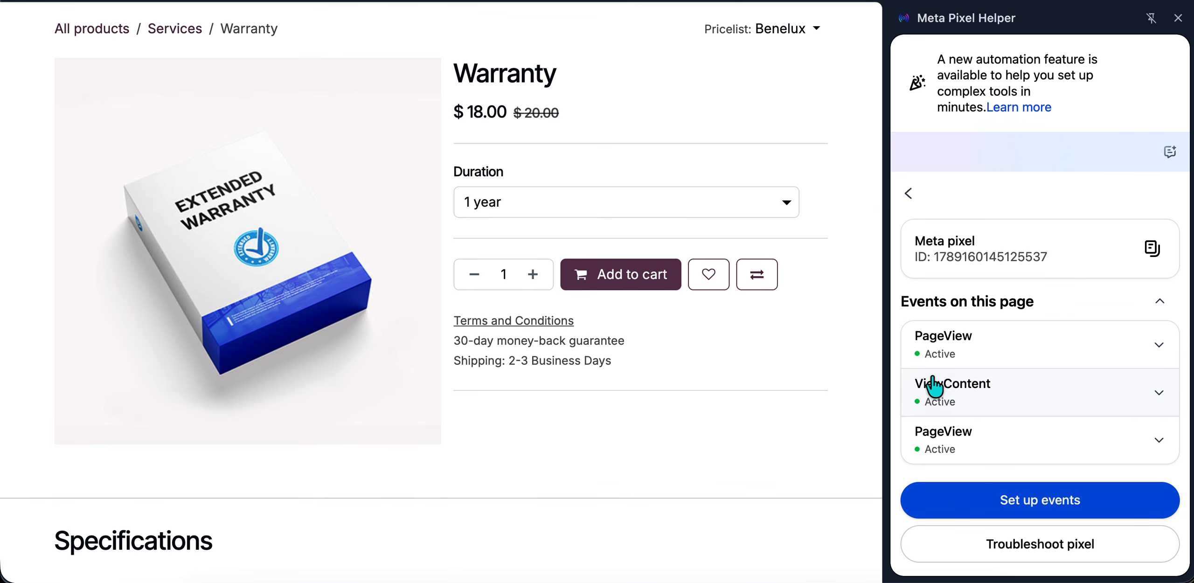
{"action": "scroll", "coordinate": [954, 406], "scroll_direction": "down", "scroll_amount": 3}
{"action": "scroll", "coordinate": [947, 369], "scroll_direction": "up", "scroll_amount": 4}
Step: Examine the ViewContent event's custom parameters and event info, including category, IDs, name, type, currency and value
{"action": "left_click", "coordinate": [984, 396]}
{"action": "scroll", "coordinate": [969, 418], "scroll_direction": "down", "scroll_amount": 3}
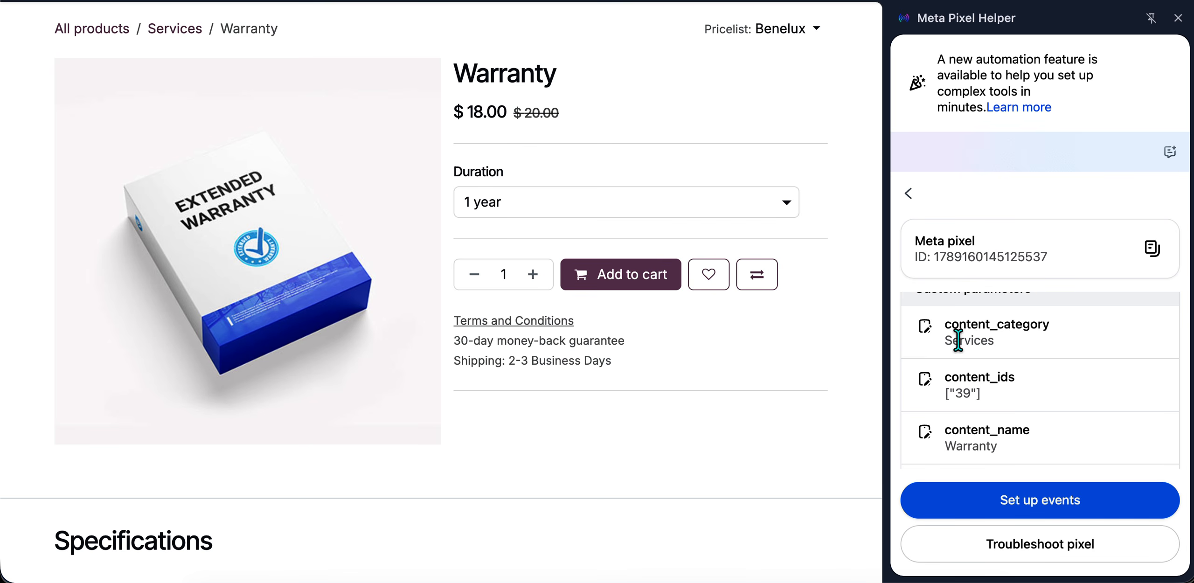
{"action": "scroll", "coordinate": [1015, 377], "scroll_direction": "down", "scroll_amount": 1}
{"action": "scroll", "coordinate": [1017, 376], "scroll_direction": "down", "scroll_amount": 1}
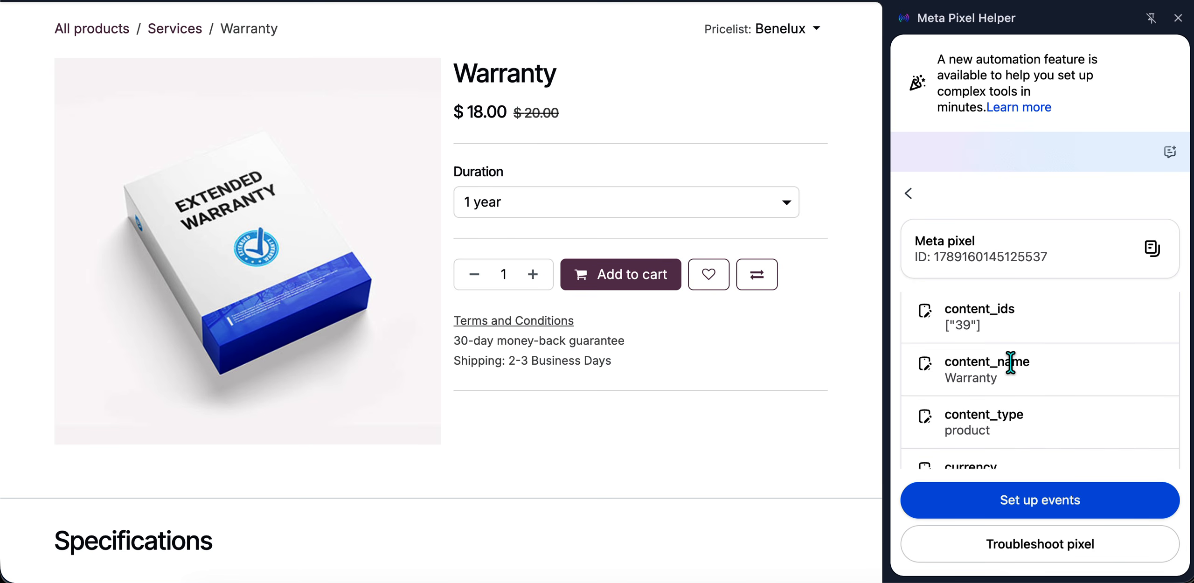
{"action": "scroll", "coordinate": [1007, 383], "scroll_direction": "up", "scroll_amount": 3}
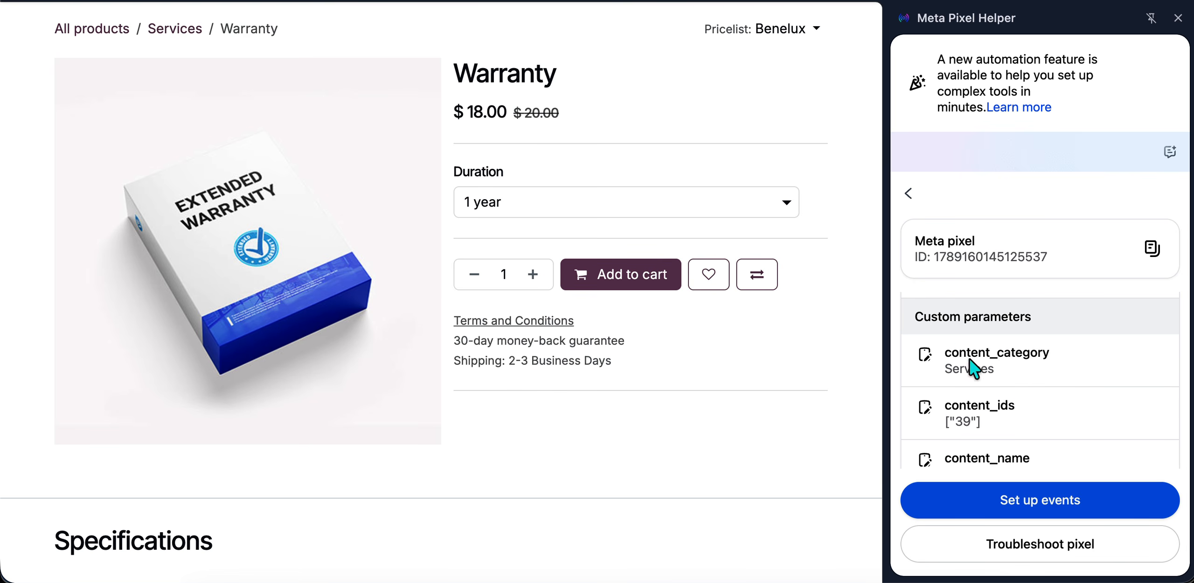
{"action": "scroll", "coordinate": [1005, 352], "scroll_direction": "down", "scroll_amount": 1}
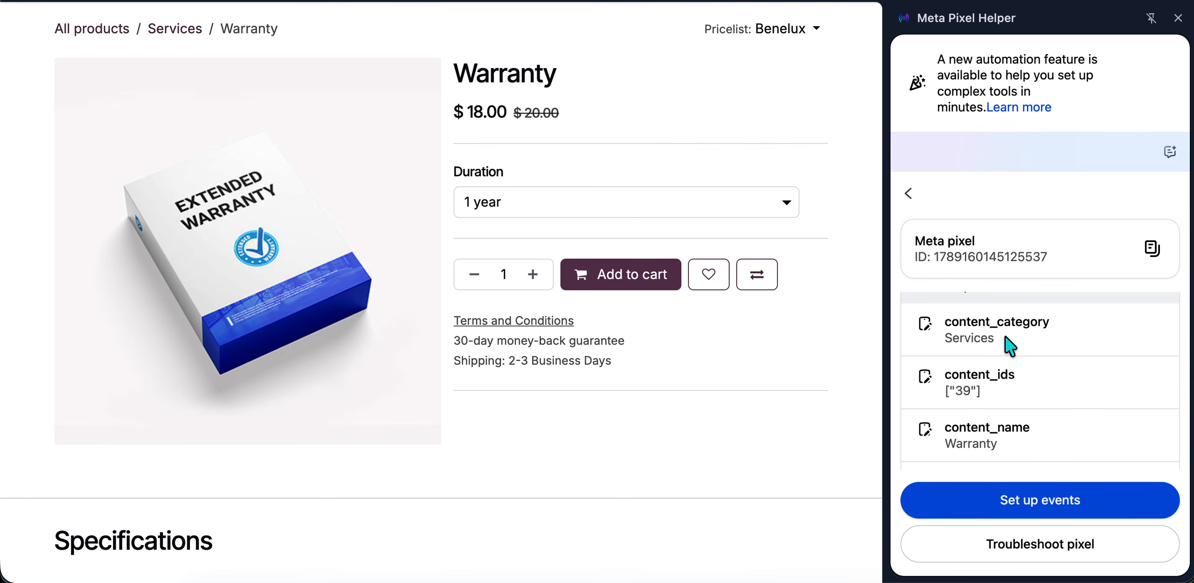
{"action": "scroll", "coordinate": [1008, 345], "scroll_direction": "down", "scroll_amount": 1}
{"action": "scroll", "coordinate": [993, 355], "scroll_direction": "down", "scroll_amount": 1}
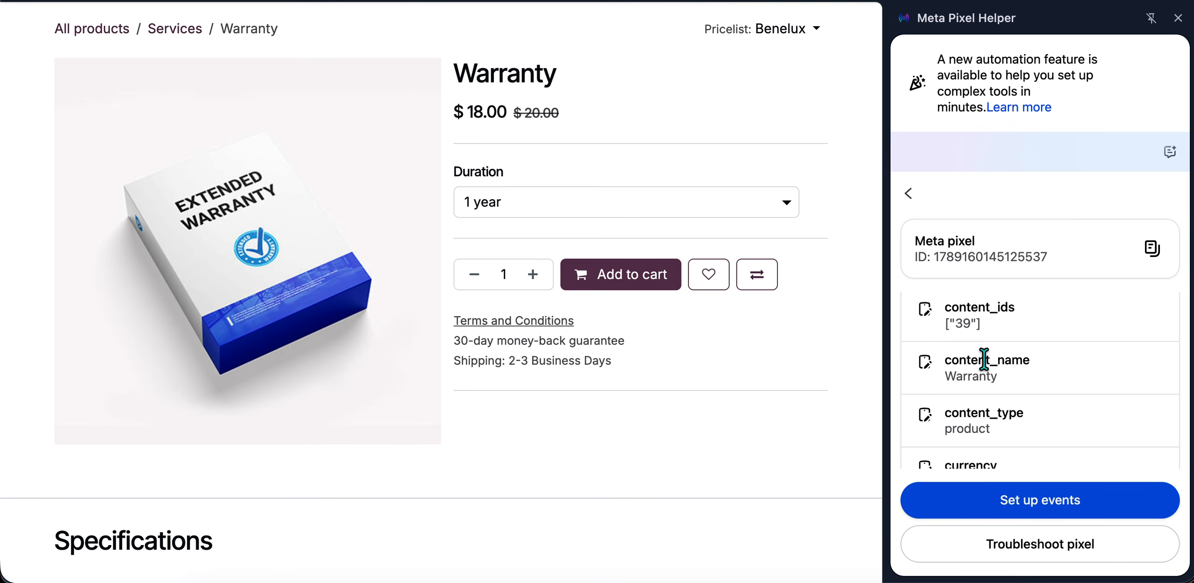
{"action": "scroll", "coordinate": [985, 359], "scroll_direction": "down", "scroll_amount": 1}
{"action": "scroll", "coordinate": [992, 354], "scroll_direction": "down", "scroll_amount": 1}
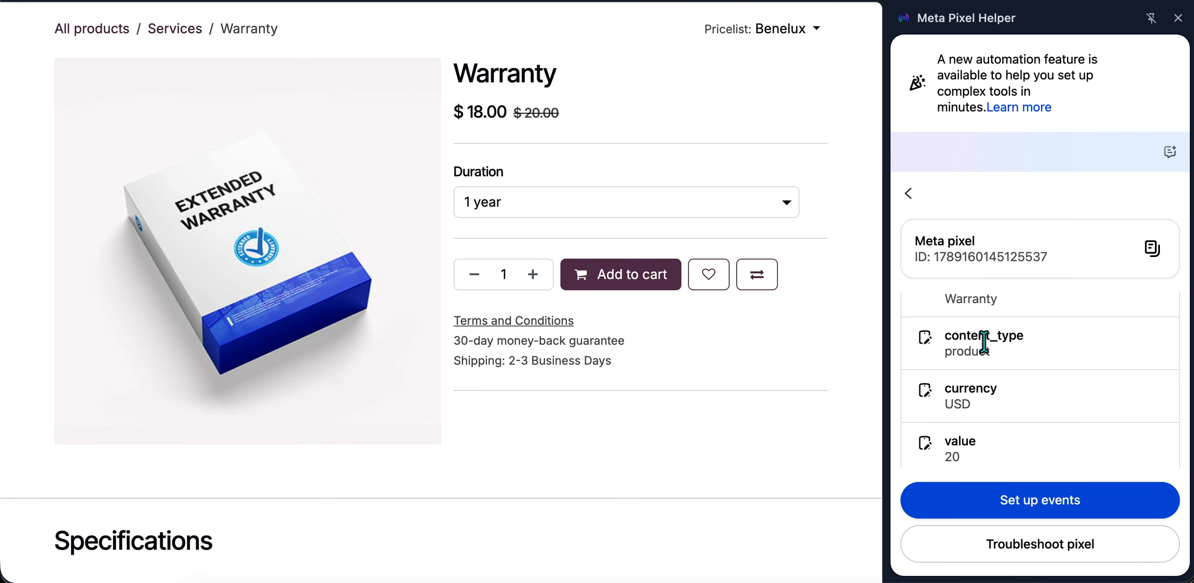
{"action": "scroll", "coordinate": [990, 353], "scroll_direction": "down", "scroll_amount": 1}
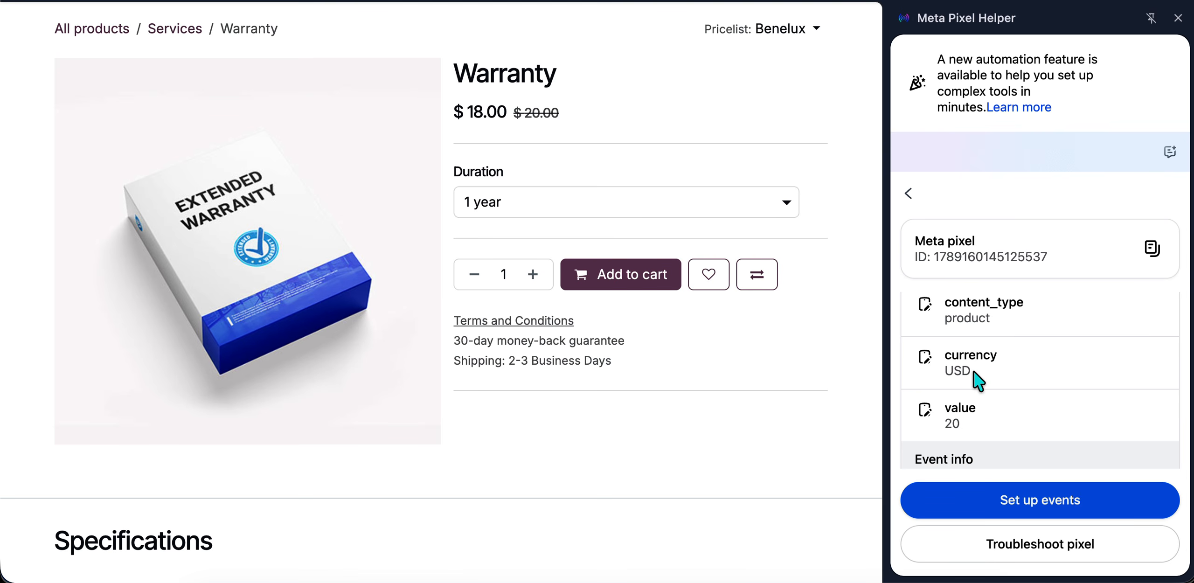
{"action": "scroll", "coordinate": [977, 378], "scroll_direction": "down", "scroll_amount": 3}
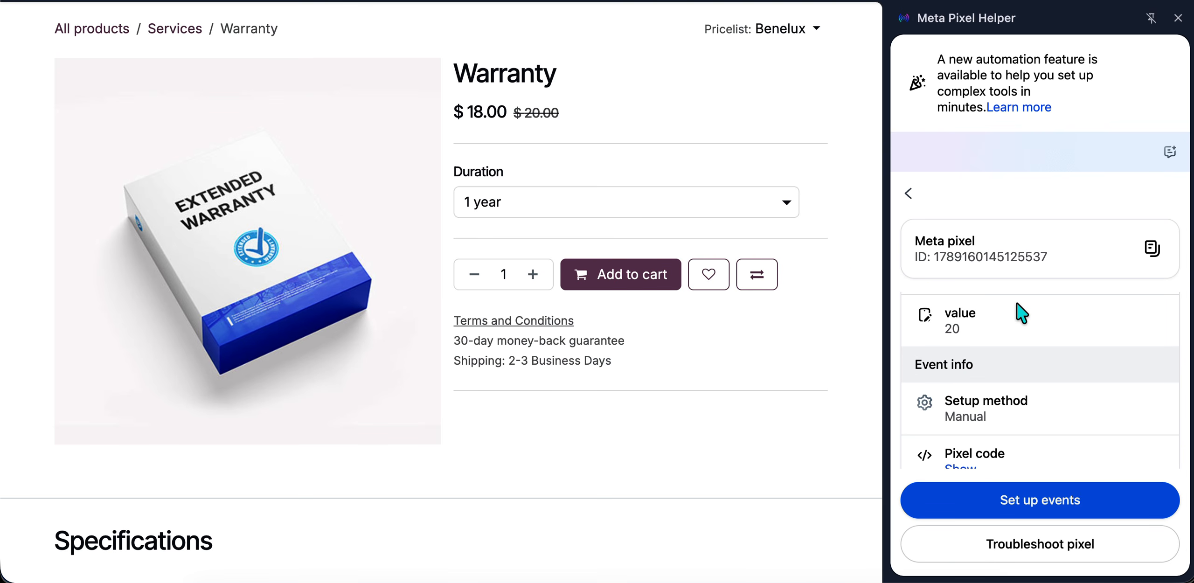
{"action": "scroll", "coordinate": [1020, 312], "scroll_direction": "up", "scroll_amount": 4}
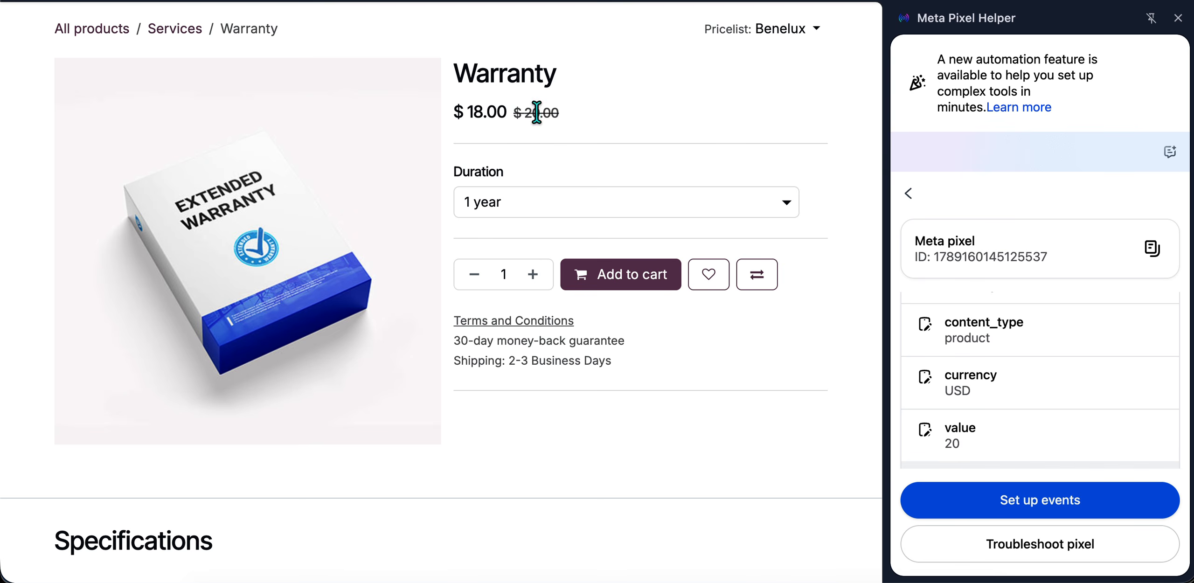
Step: Review the ViewContent event's content IDs, name, type, currency and value against the Warranty product page
{"action": "scroll", "coordinate": [1008, 346], "scroll_direction": "up", "scroll_amount": 3}
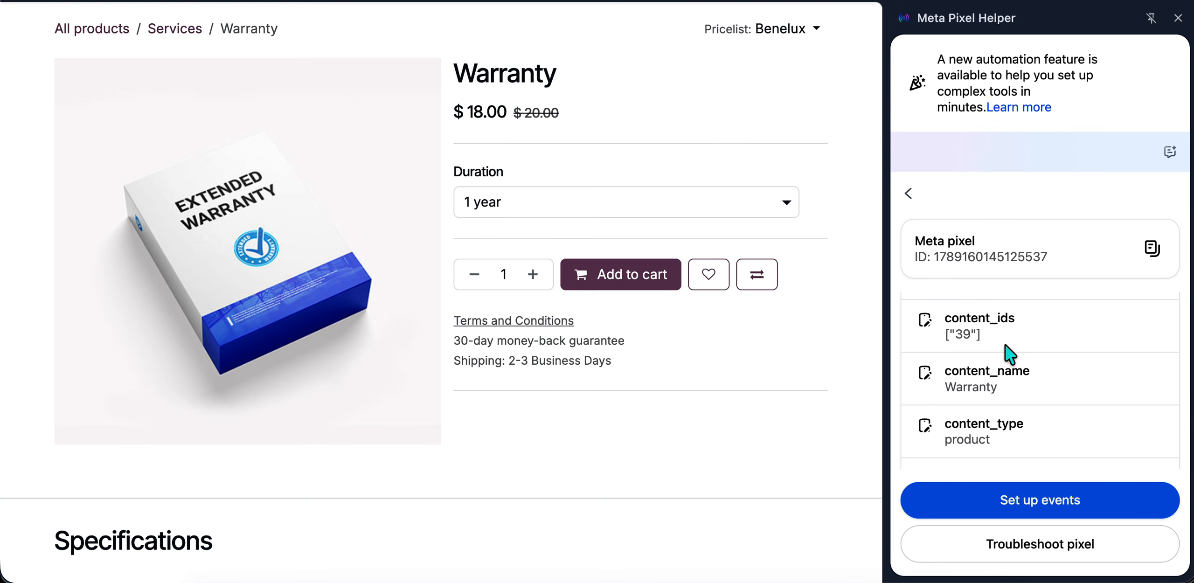
{"action": "scroll", "coordinate": [1007, 349], "scroll_direction": "down", "scroll_amount": 1}
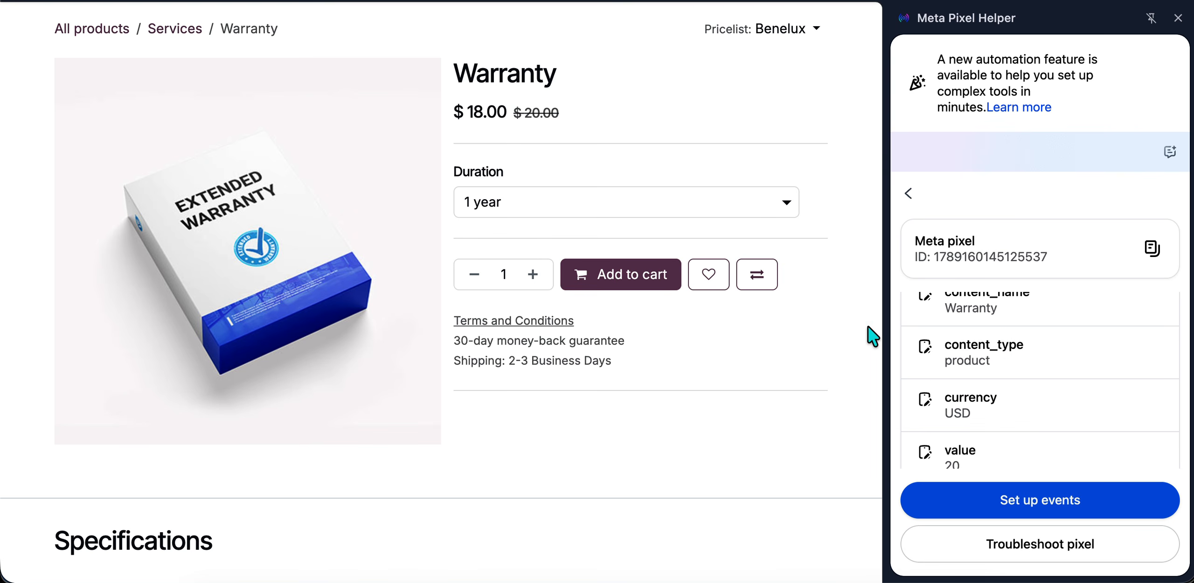
Step: Return to the Shop page and add four units of the Warranty with 1 year duration to the cart
{"action": "left_click", "coordinate": [187, 31]}
{"action": "left_click", "coordinate": [241, 28]}
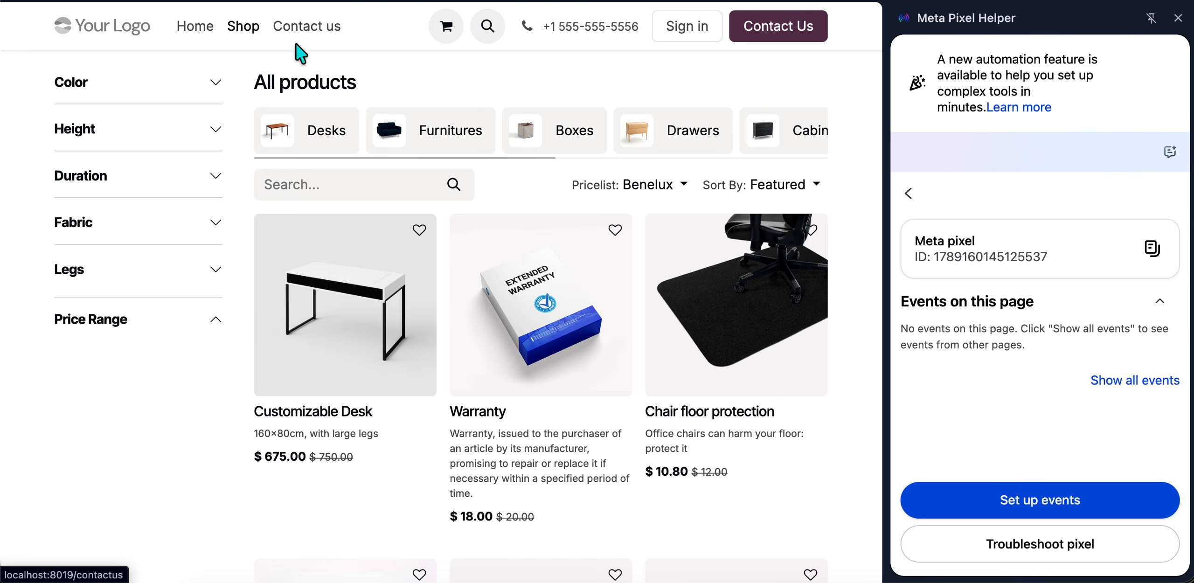
{"action": "scroll", "coordinate": [611, 389], "scroll_direction": "down", "scroll_amount": 2}
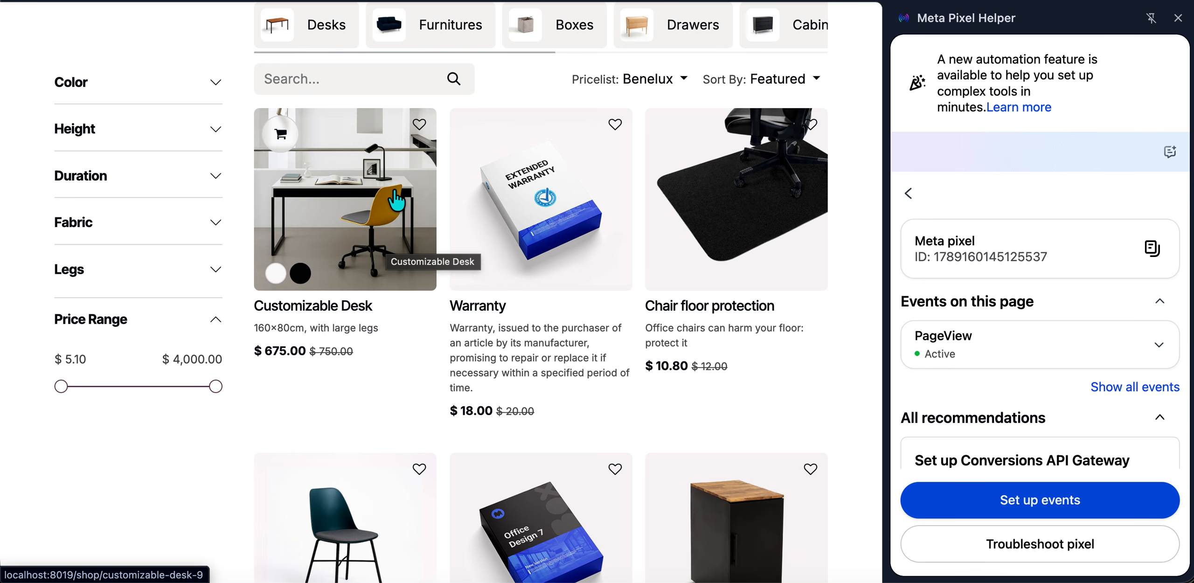
{"action": "left_click", "coordinate": [484, 276]}
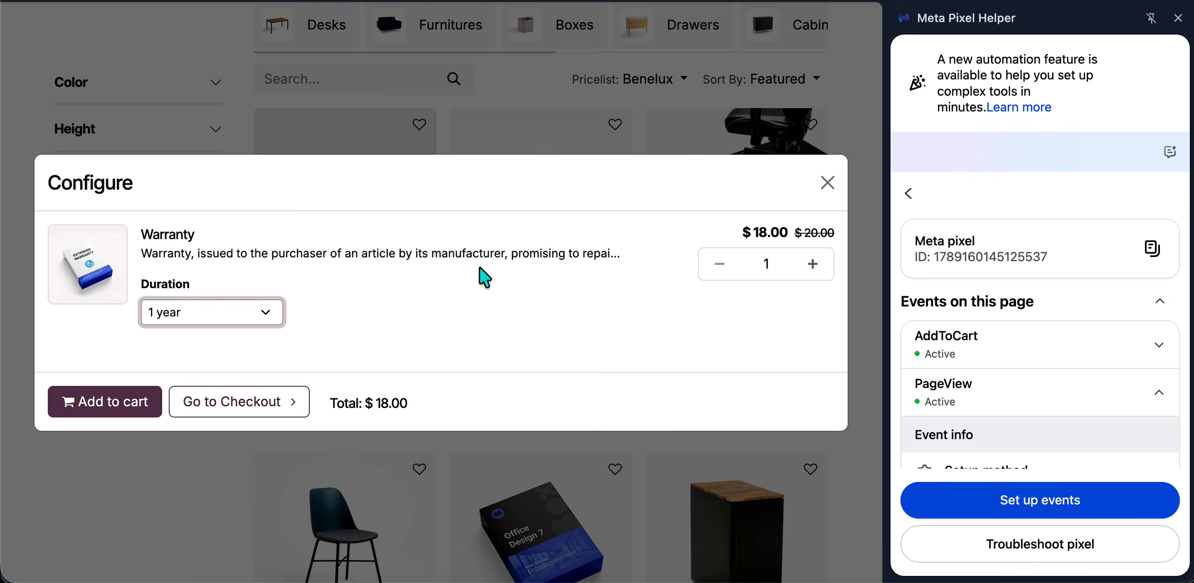
{"action": "left_click", "coordinate": [821, 276]}
{"action": "left_click", "coordinate": [821, 276]}
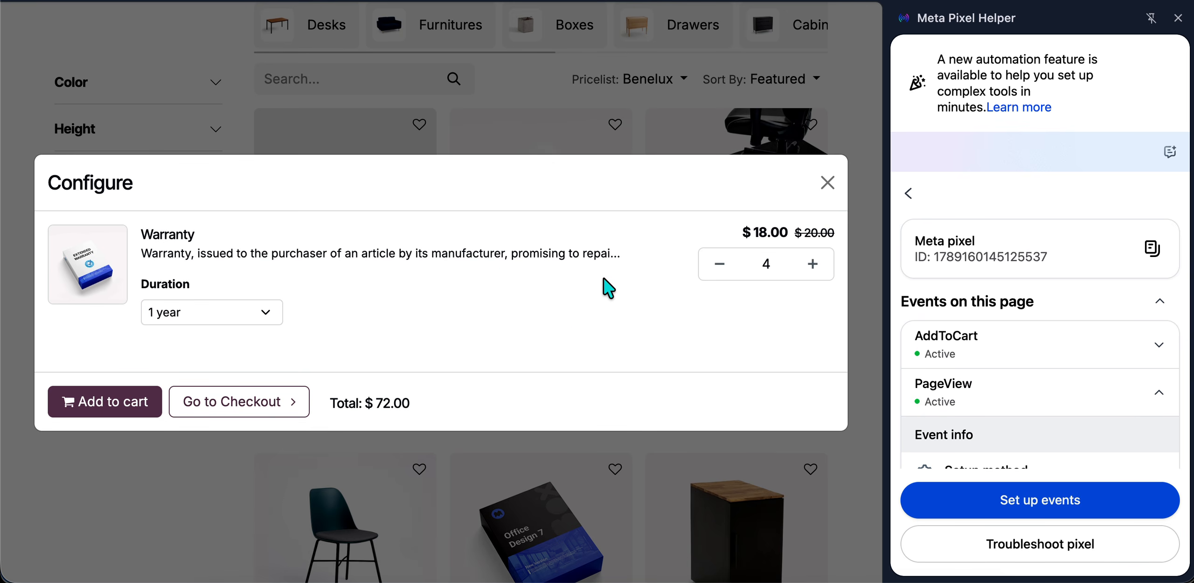
{"action": "left_click", "coordinate": [105, 403]}
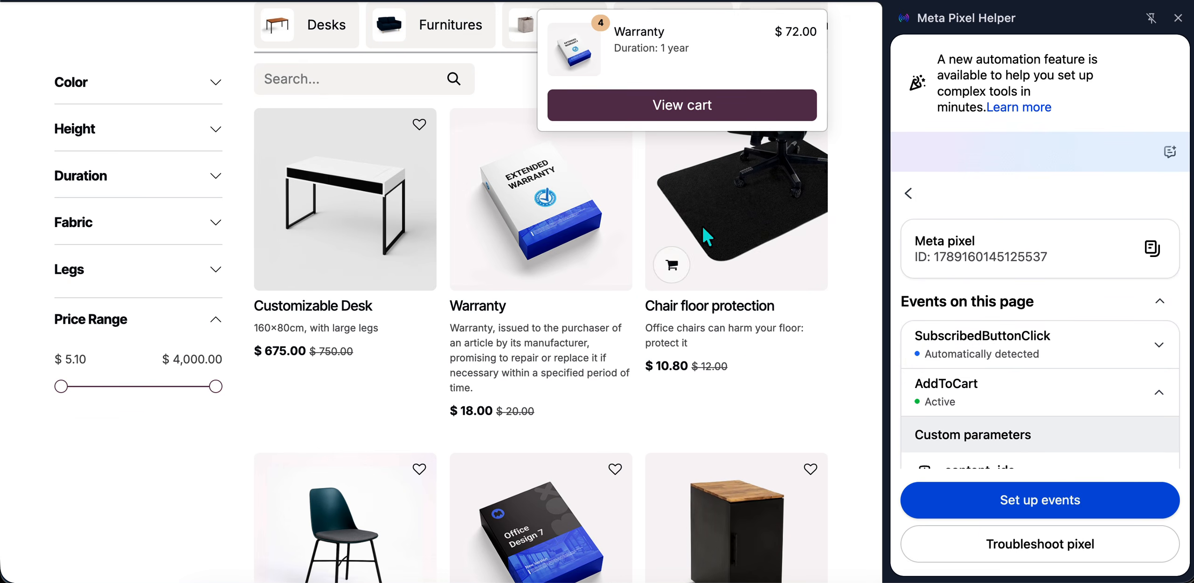
Step: View the cart's order summary and check which pixel events Meta Pixel Helper lists for that page
{"action": "left_click", "coordinate": [716, 108]}
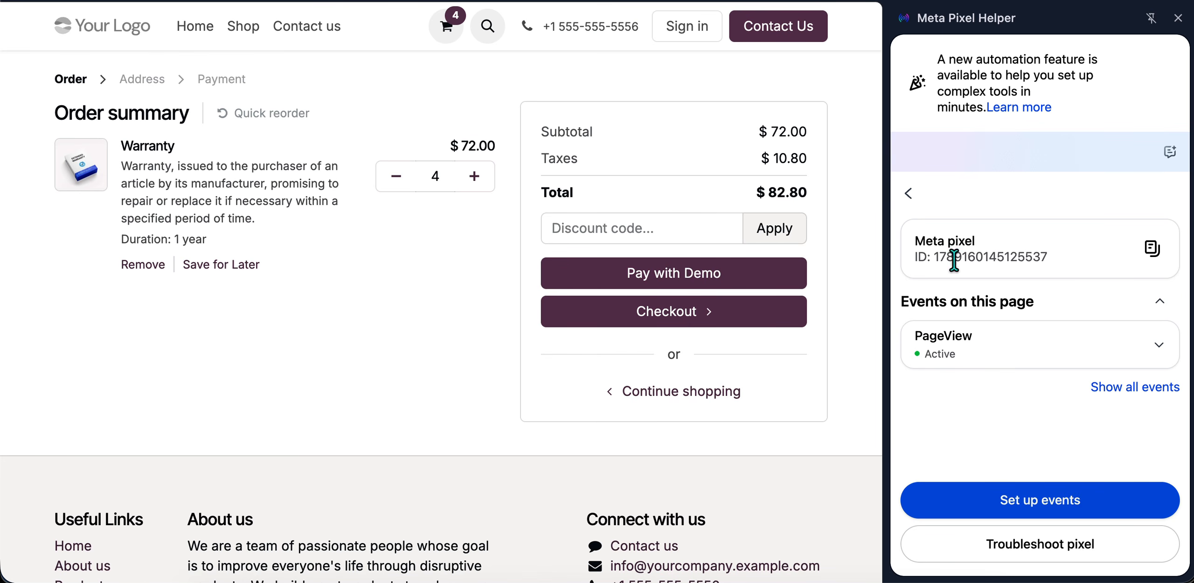
{"action": "scroll", "coordinate": [1028, 378], "scroll_direction": "down", "scroll_amount": 3}
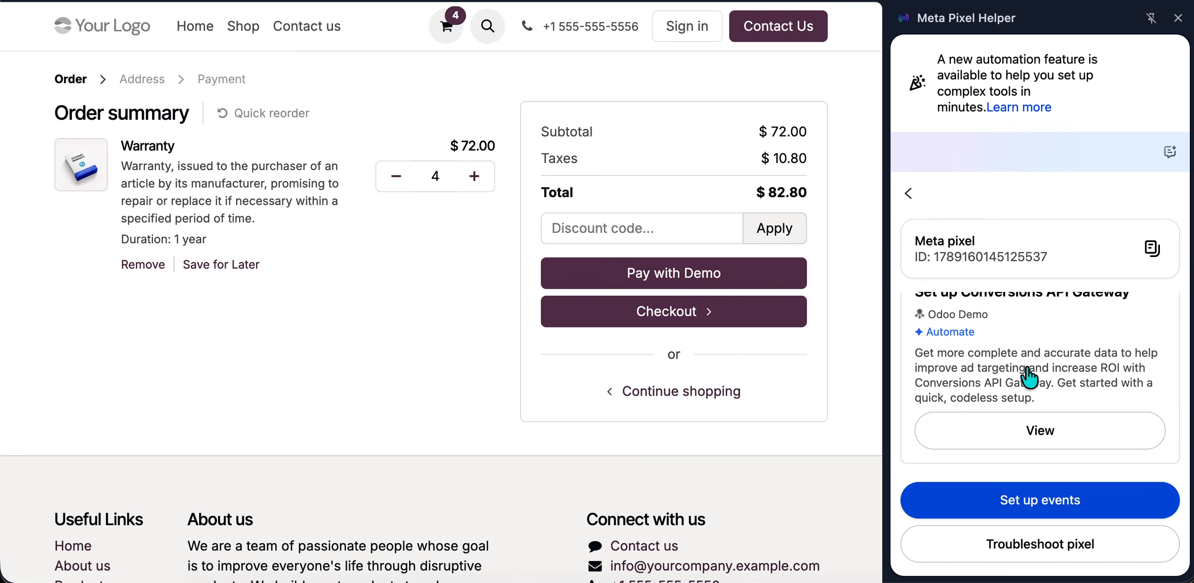
{"action": "scroll", "coordinate": [1030, 381], "scroll_direction": "up", "scroll_amount": 3}
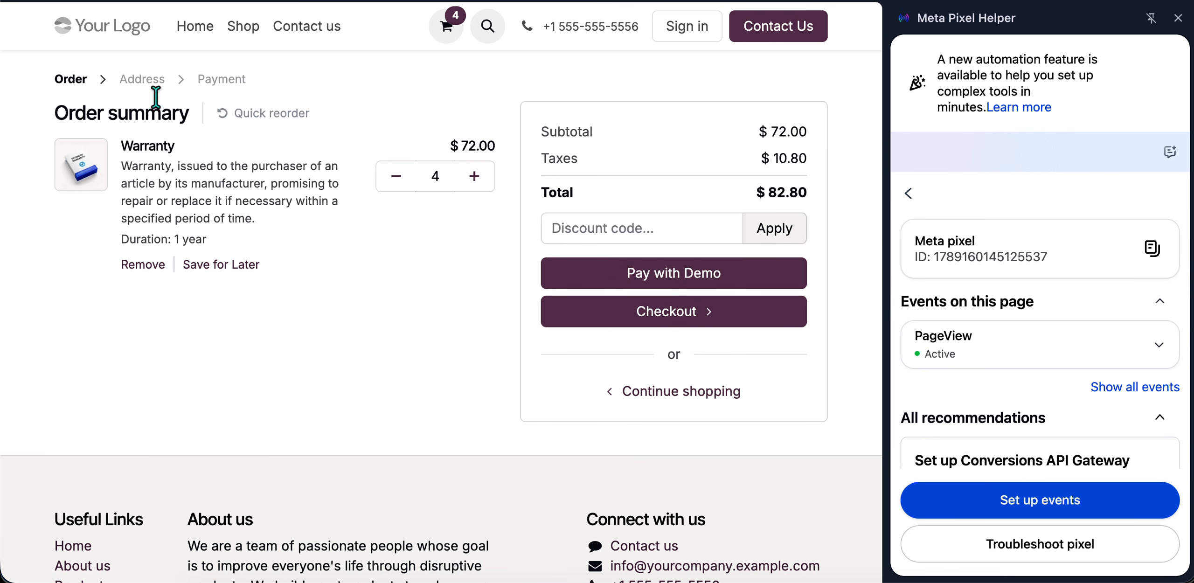
Step: Return to the Shop page and add one Customizable Desk in White with Steel legs to the cart
{"action": "left_click", "coordinate": [240, 32]}
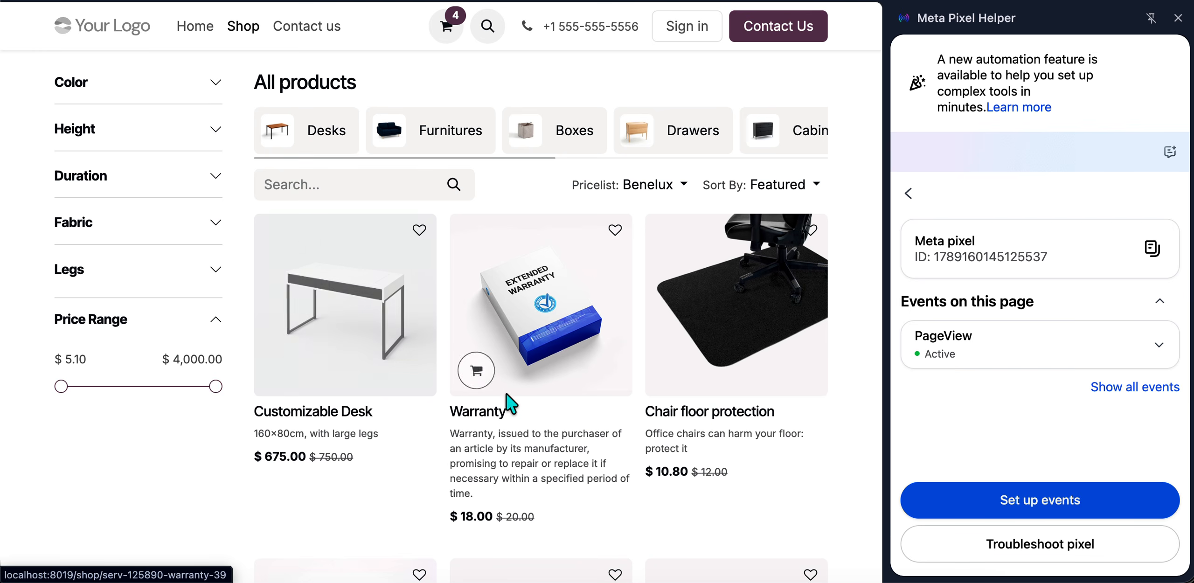
{"action": "left_click", "coordinate": [279, 234]}
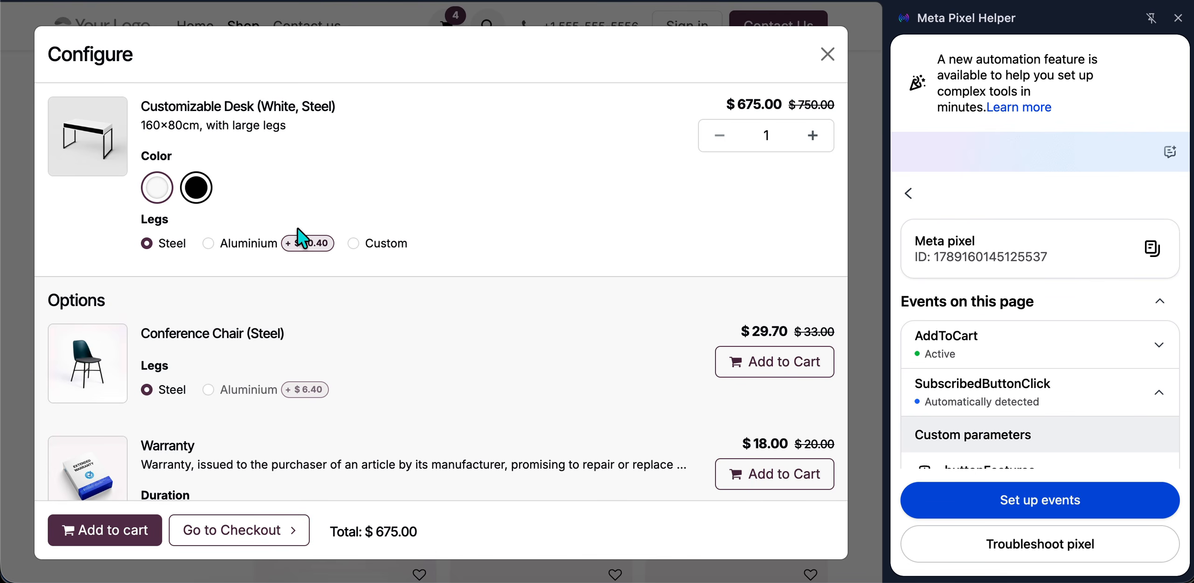
{"action": "left_click", "coordinate": [124, 531]}
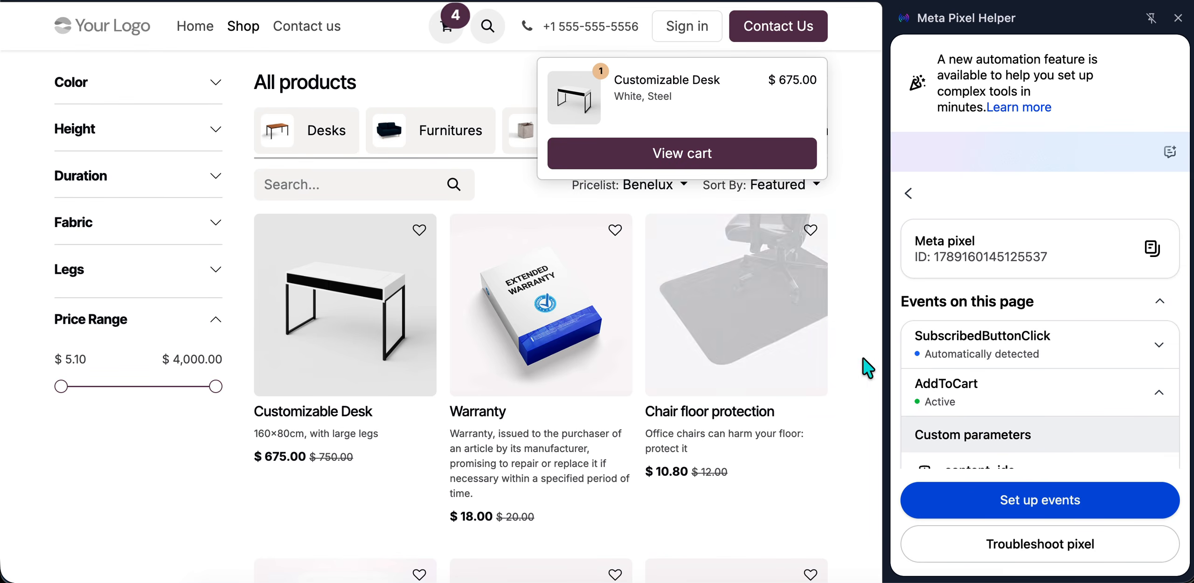
Step: Examine the AddToCart event's custom parameters, including content IDs, content type and quantity
{"action": "scroll", "coordinate": [1038, 404], "scroll_direction": "down", "scroll_amount": 2}
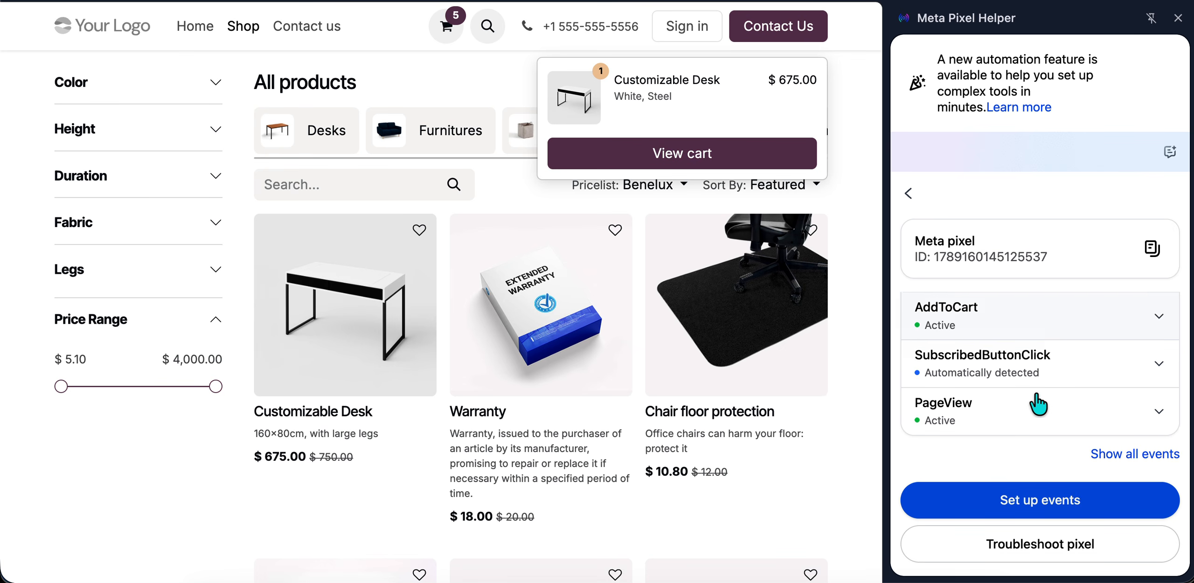
{"action": "left_click", "coordinate": [1095, 340]}
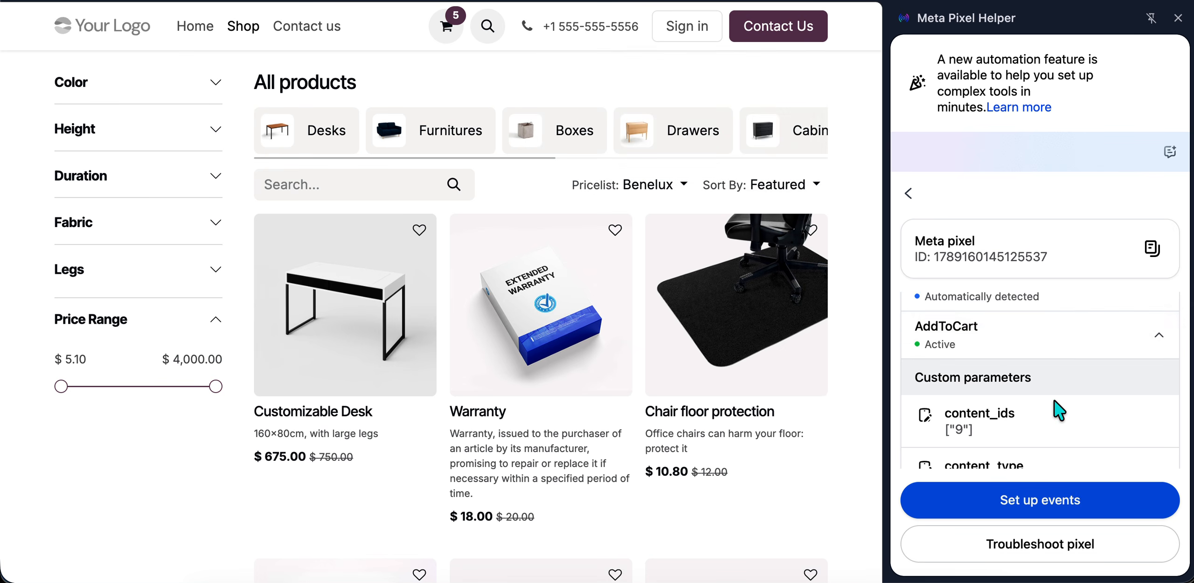
{"action": "scroll", "coordinate": [1058, 411], "scroll_direction": "down", "scroll_amount": 1}
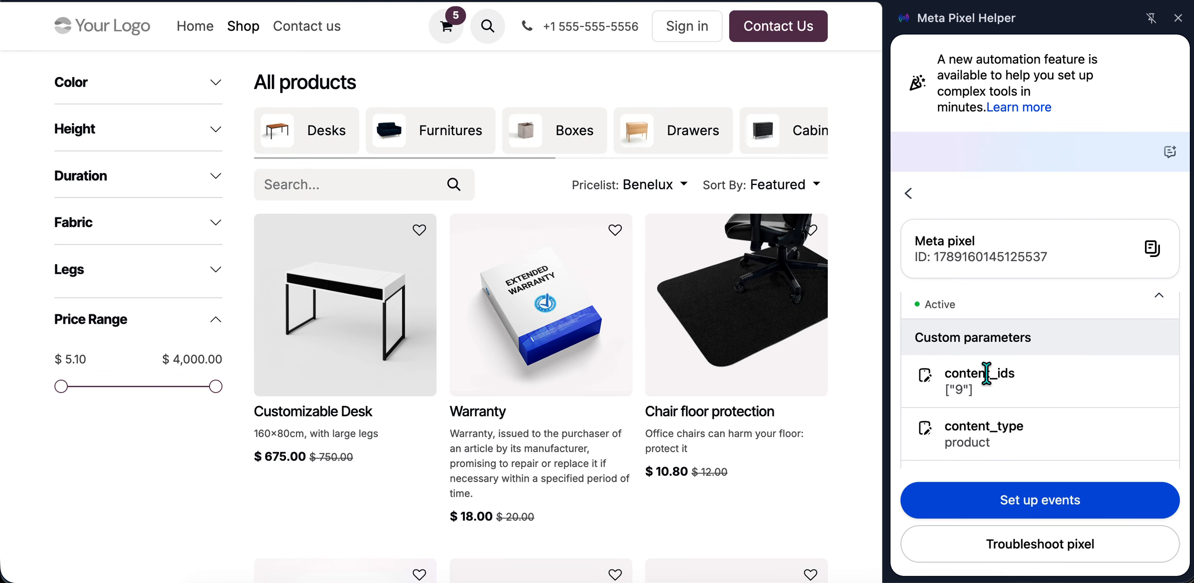
{"action": "scroll", "coordinate": [1003, 394], "scroll_direction": "down", "scroll_amount": 2}
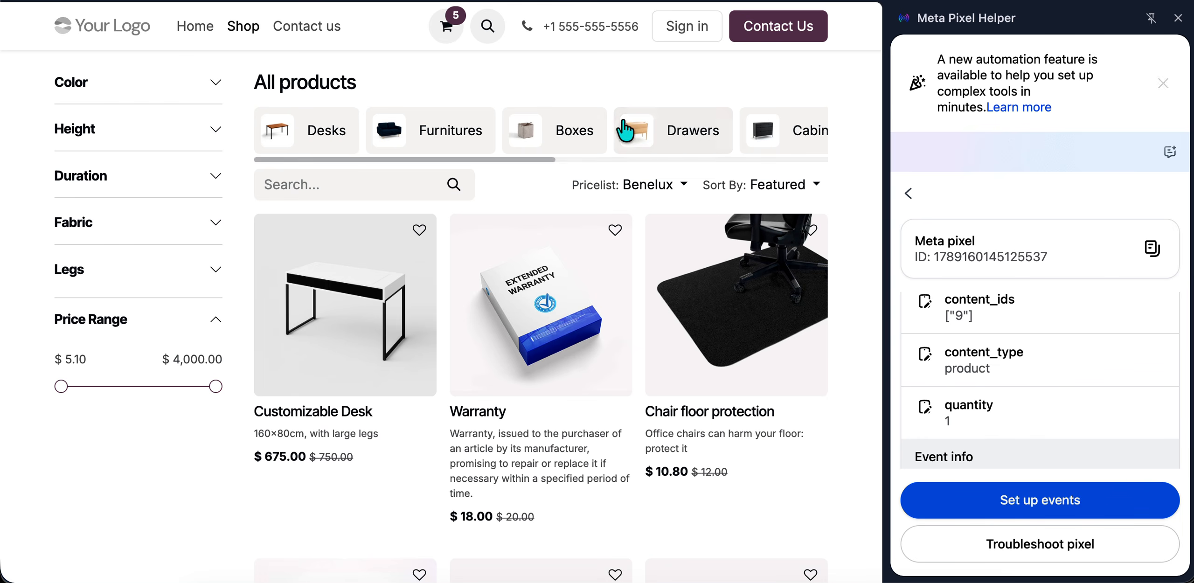
Step: Close Meta Pixel Helper and add the chair listed below the Customizable Desk to the wishlist
{"action": "left_click", "coordinate": [1179, 18]}
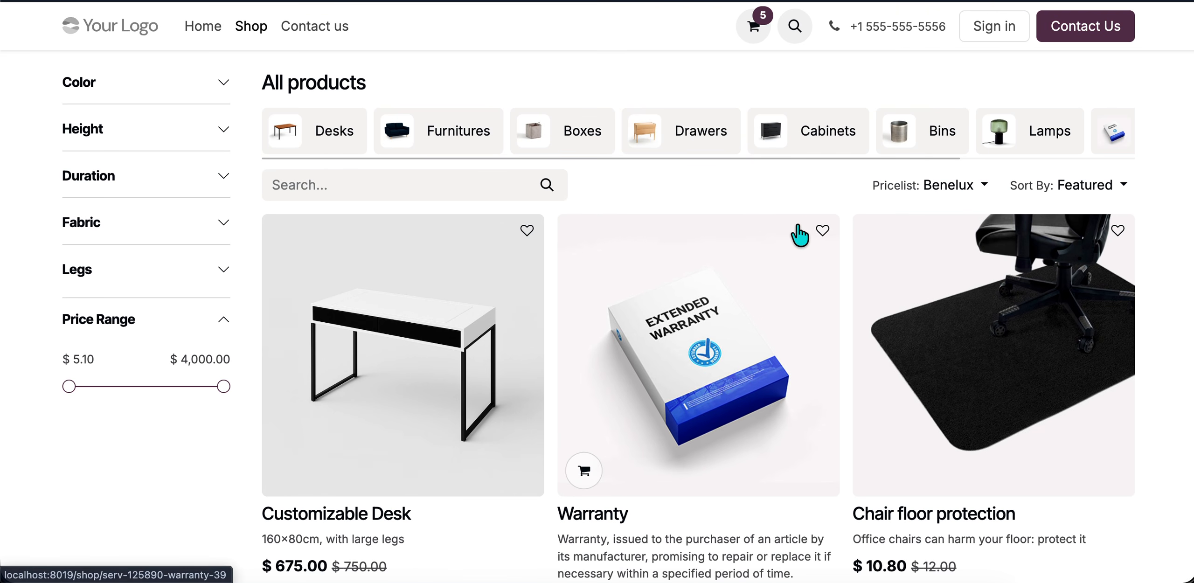
{"action": "scroll", "coordinate": [793, 231], "scroll_direction": "down", "scroll_amount": 3}
{"action": "scroll", "coordinate": [700, 229], "scroll_direction": "down", "scroll_amount": 2}
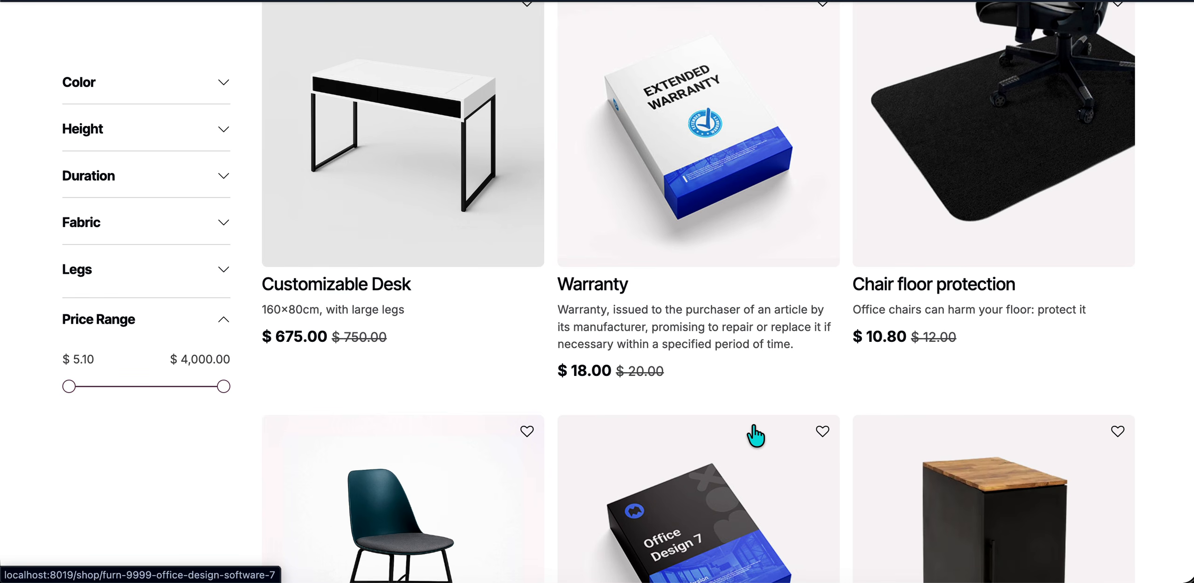
{"action": "left_click", "coordinate": [530, 434]}
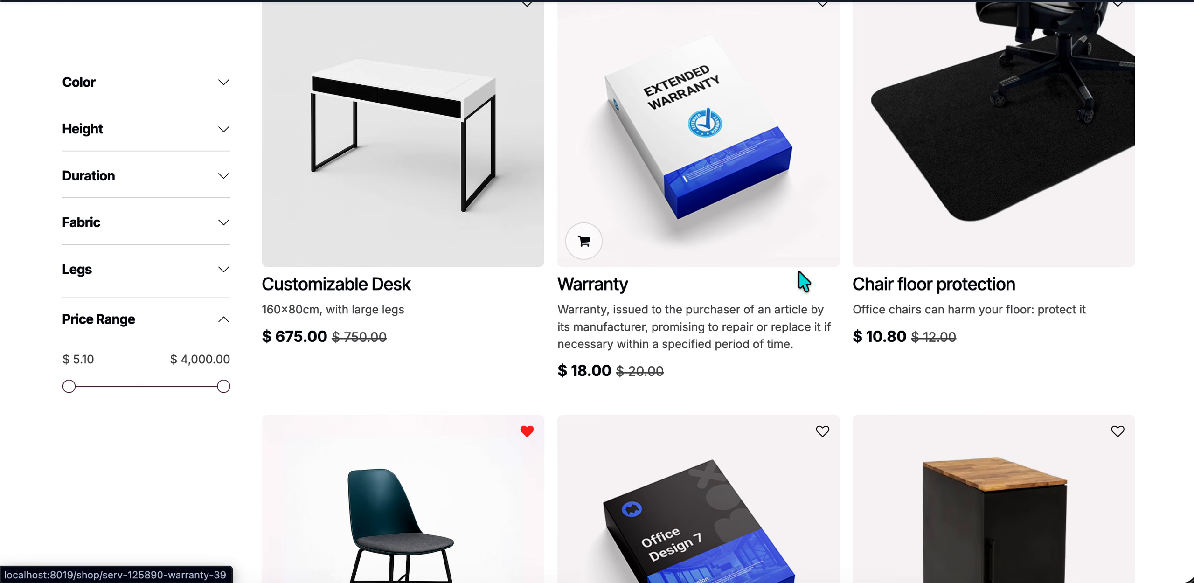
Step: Reopen Meta Pixel Helper on the Shop page and review the Meta pixel's event list and the SubscribedButtonClick details
{"action": "scroll", "coordinate": [812, 257], "scroll_direction": "up", "scroll_amount": 5}
{"action": "left_click", "coordinate": [935, 2]}
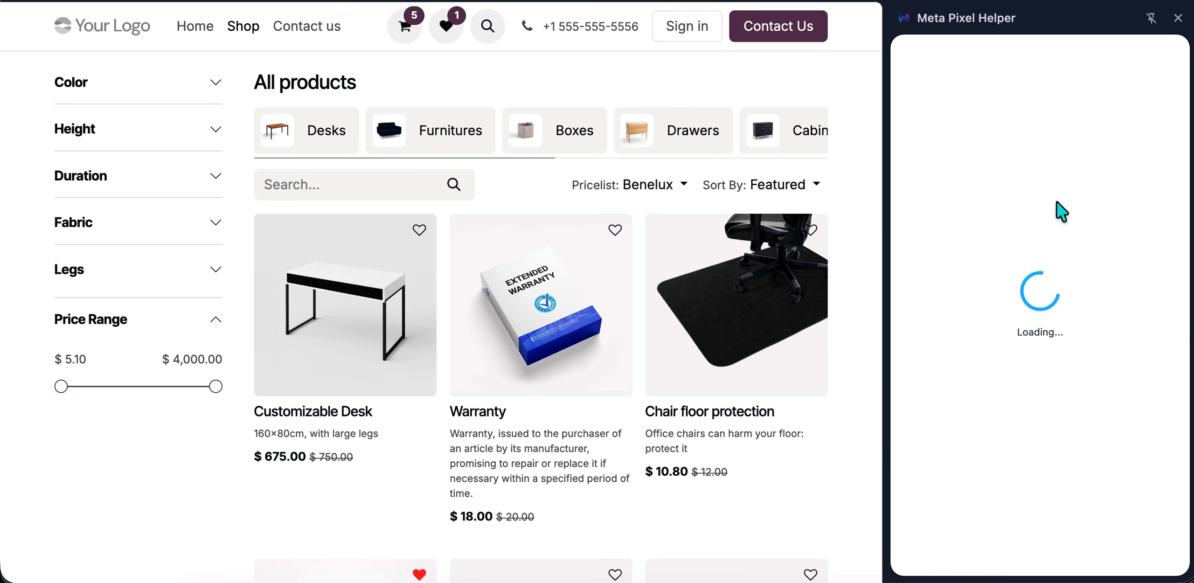
{"action": "left_click", "coordinate": [1075, 321]}
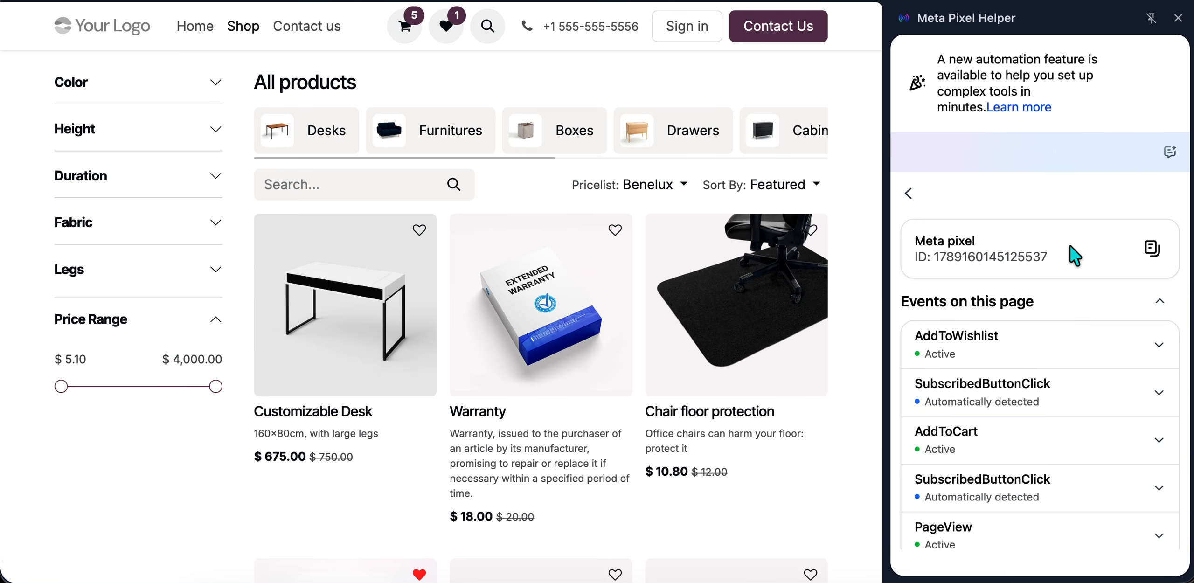
{"action": "scroll", "coordinate": [1057, 319], "scroll_direction": "down", "scroll_amount": 3}
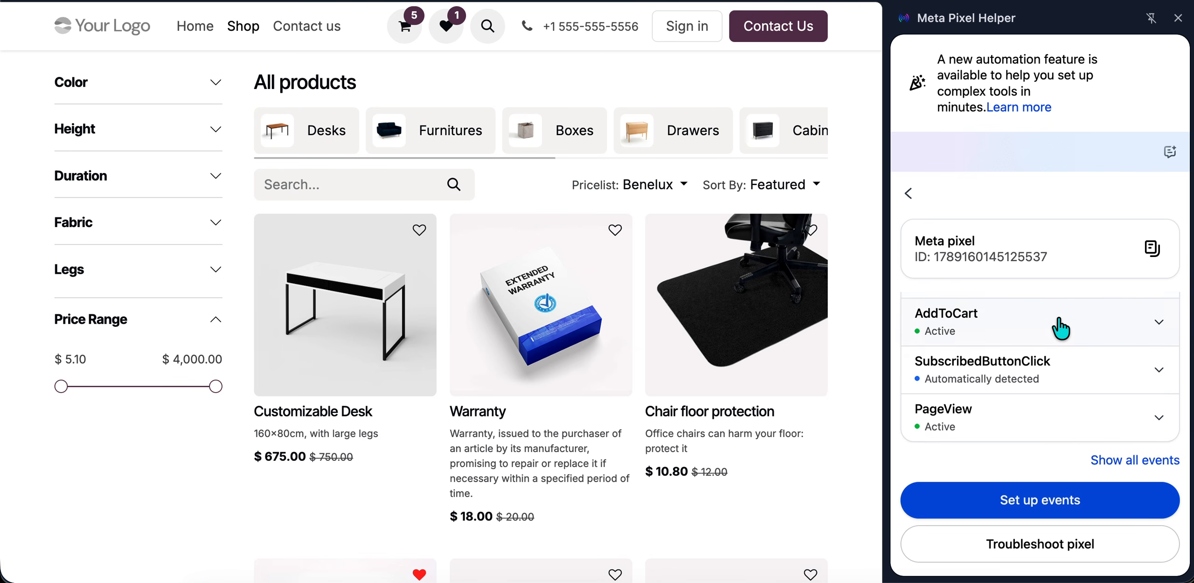
{"action": "scroll", "coordinate": [1057, 319], "scroll_direction": "up", "scroll_amount": 3}
{"action": "left_click", "coordinate": [1111, 383]}
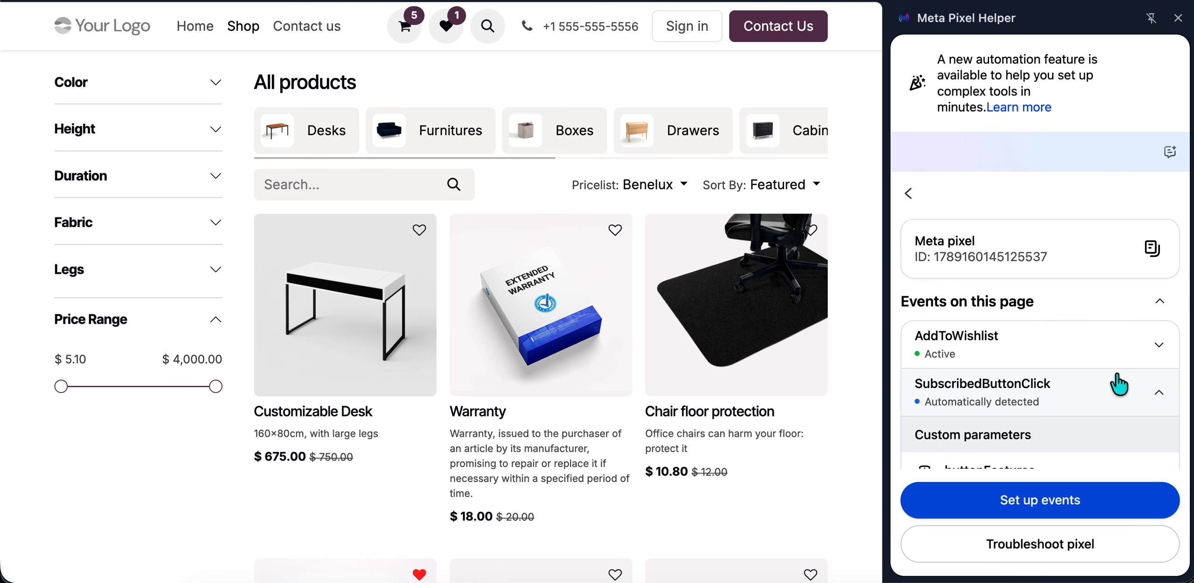
{"action": "scroll", "coordinate": [1050, 396], "scroll_direction": "down", "scroll_amount": 3}
{"action": "scroll", "coordinate": [1053, 396], "scroll_direction": "down", "scroll_amount": 5}
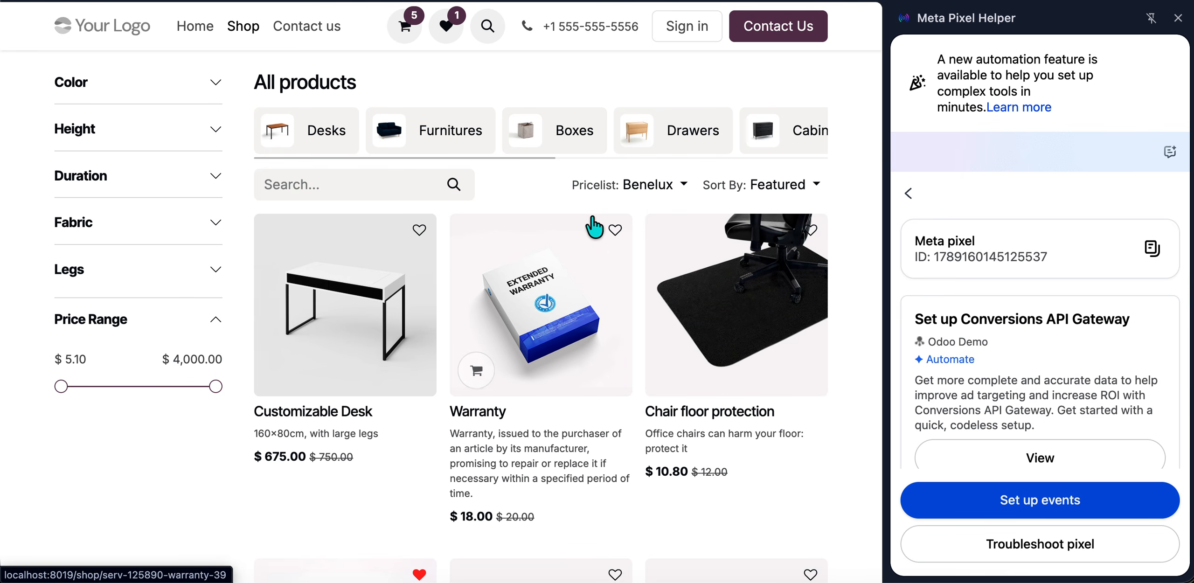
Step: Add the Warranty to the wishlist and examine the newest AddToWishlist event's content IDs and content type
{"action": "left_click", "coordinate": [615, 230]}
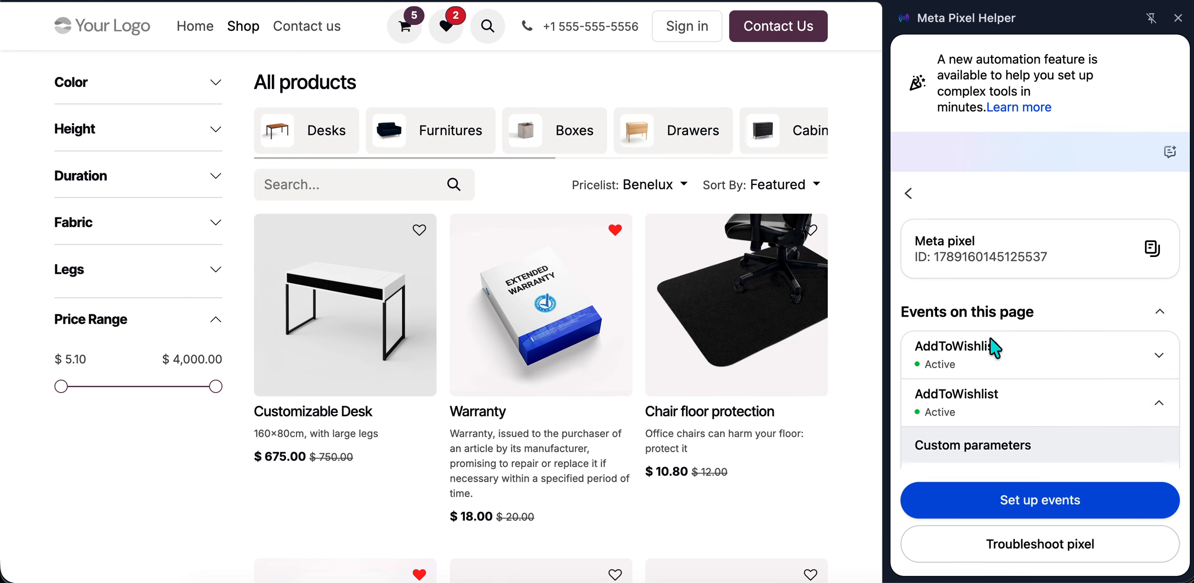
{"action": "left_click", "coordinate": [1012, 350]}
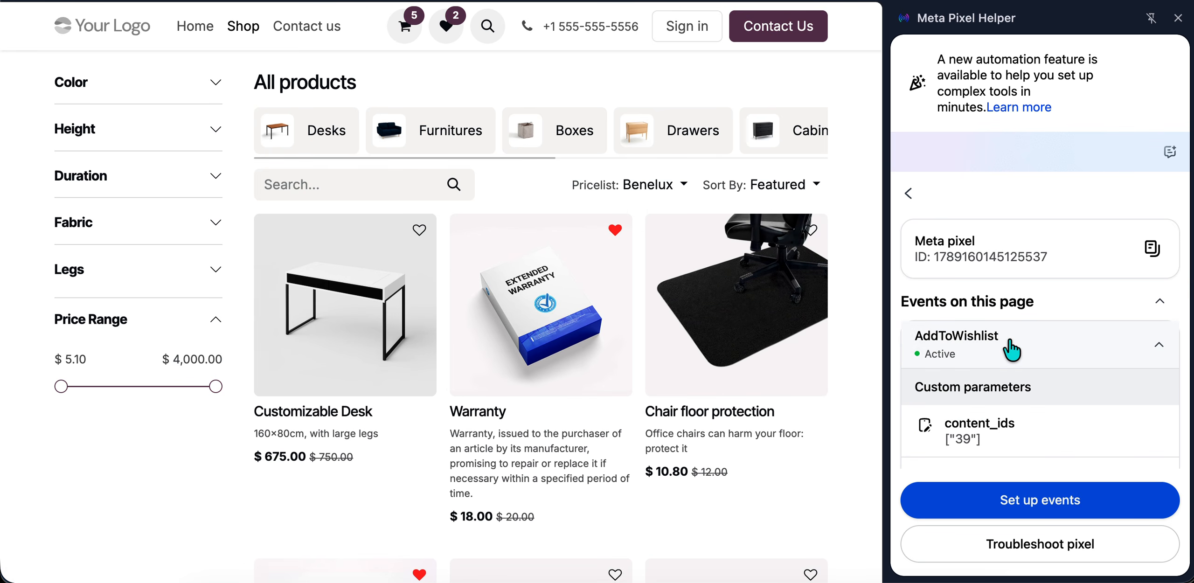
{"action": "scroll", "coordinate": [975, 359], "scroll_direction": "down", "scroll_amount": 3}
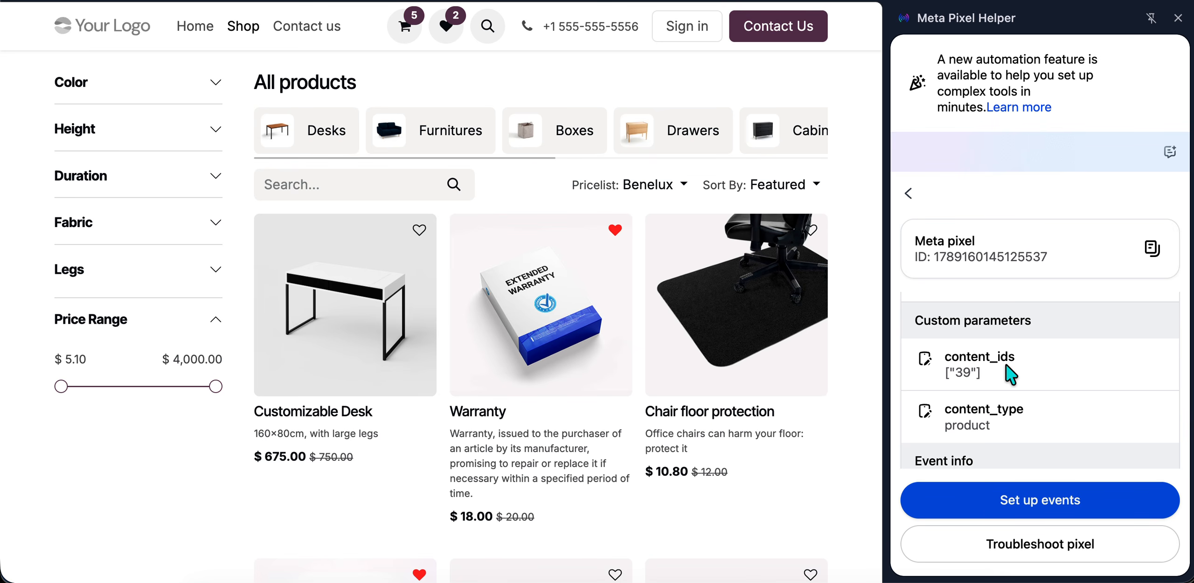
{"action": "scroll", "coordinate": [980, 392], "scroll_direction": "down", "scroll_amount": 1}
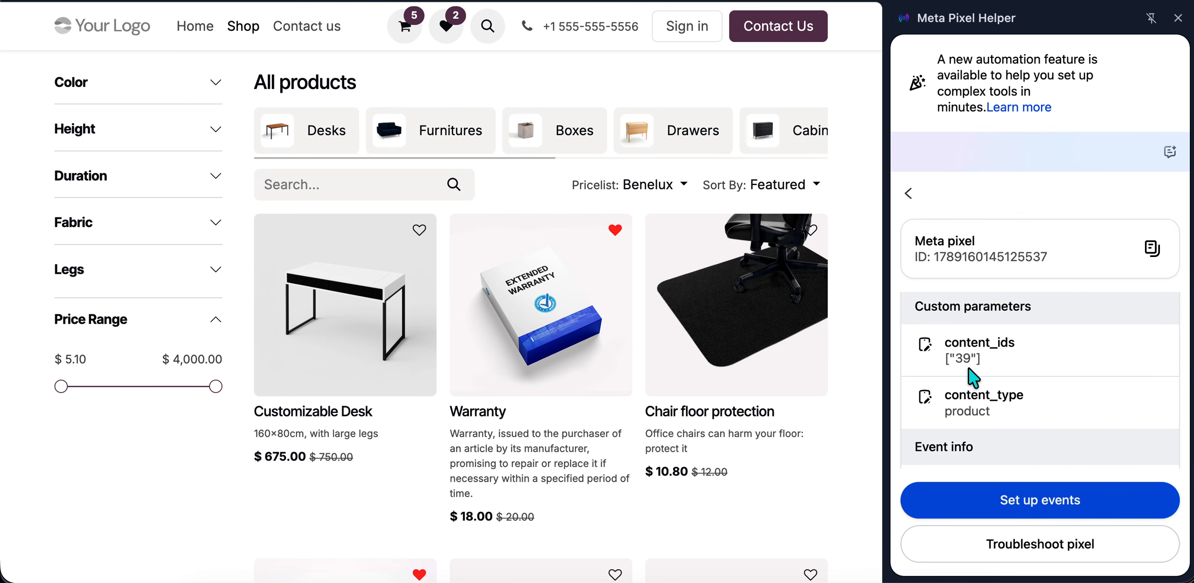
{"action": "scroll", "coordinate": [971, 378], "scroll_direction": "up", "scroll_amount": 4}
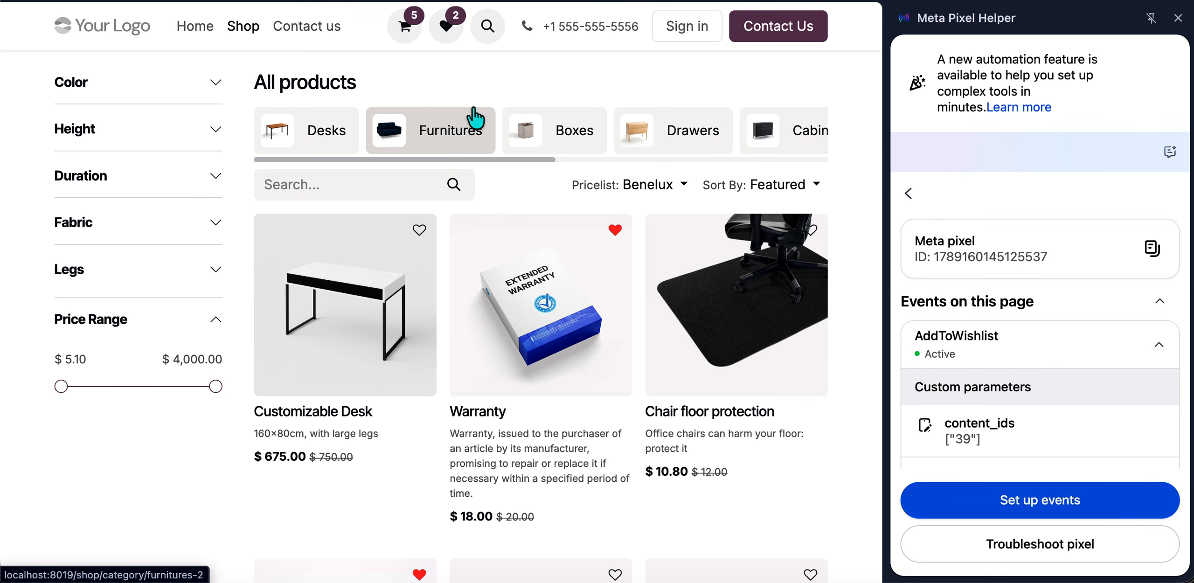
Step: Proceed from the cart to the checkout address form and check which pixel events Meta Pixel Helper lists there
{"action": "left_click", "coordinate": [407, 32]}
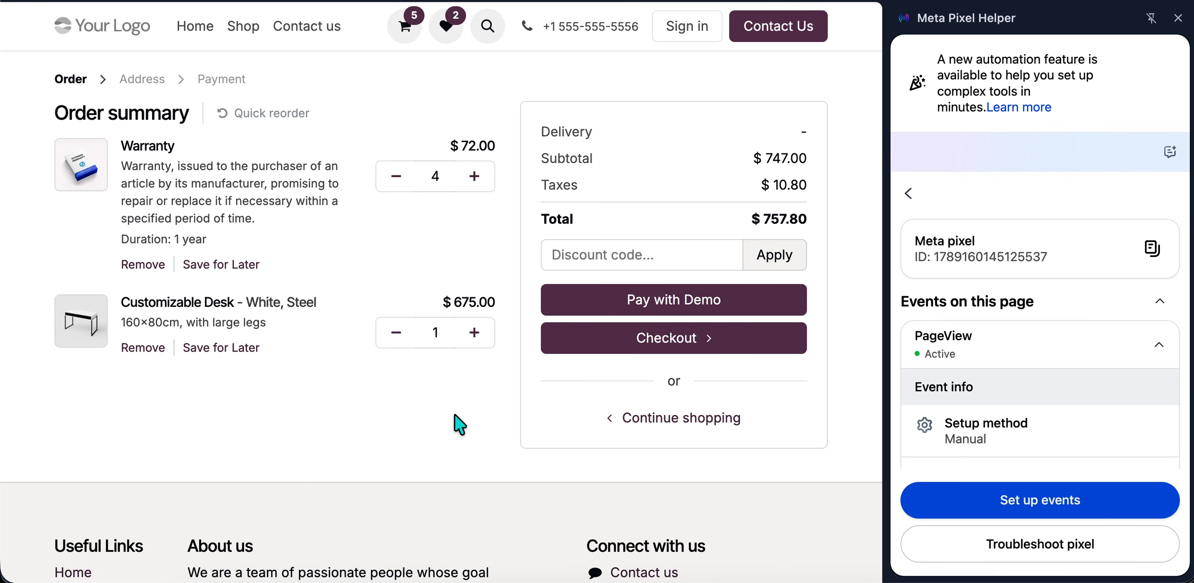
{"action": "left_click", "coordinate": [639, 341]}
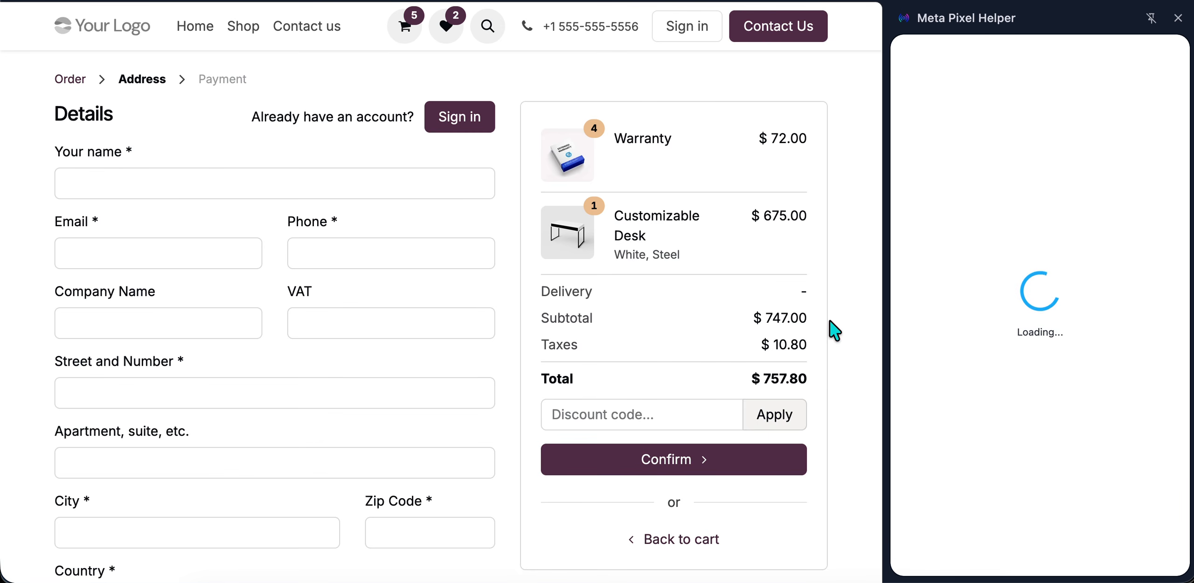
{"action": "scroll", "coordinate": [1045, 371], "scroll_direction": "down", "scroll_amount": 2}
{"action": "scroll", "coordinate": [1044, 369], "scroll_direction": "down", "scroll_amount": 2}
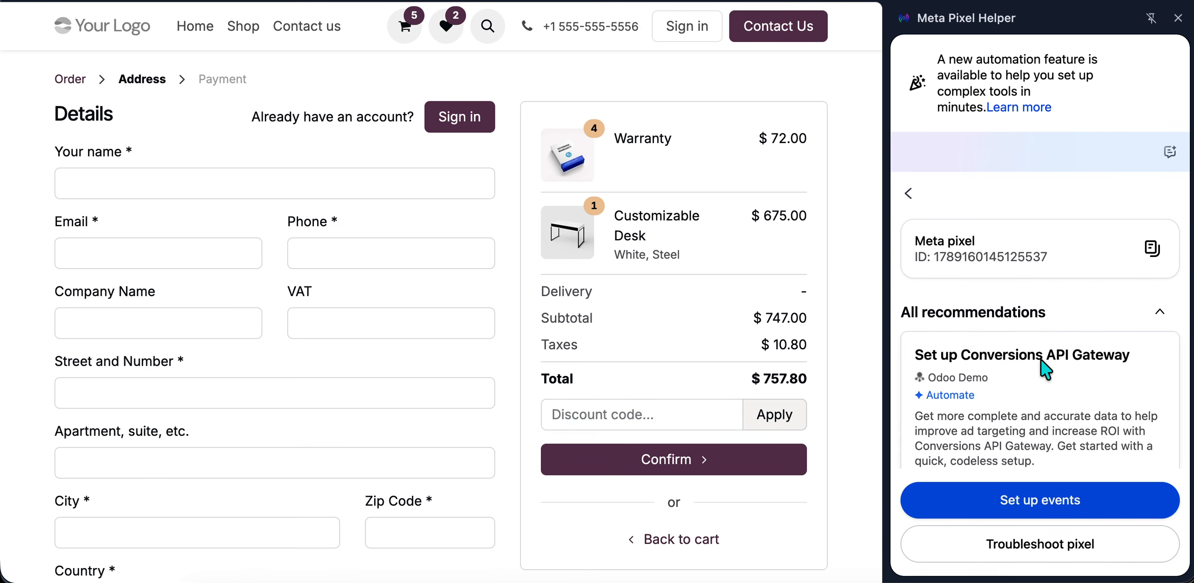
{"action": "scroll", "coordinate": [1043, 368], "scroll_direction": "up", "scroll_amount": 3}
{"action": "left_click", "coordinate": [1045, 367]}
{"action": "left_click", "coordinate": [1045, 367]}
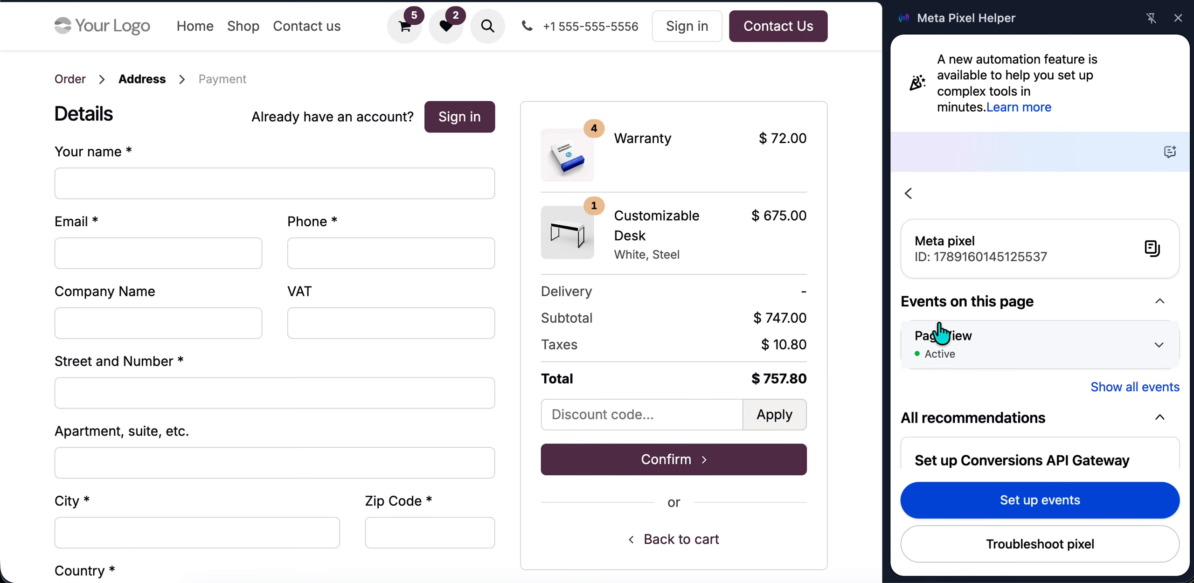
Step: Fill in the customer's name, email and phone number in the checkout address form using the saved suggestions
{"action": "left_click", "coordinate": [252, 190]}
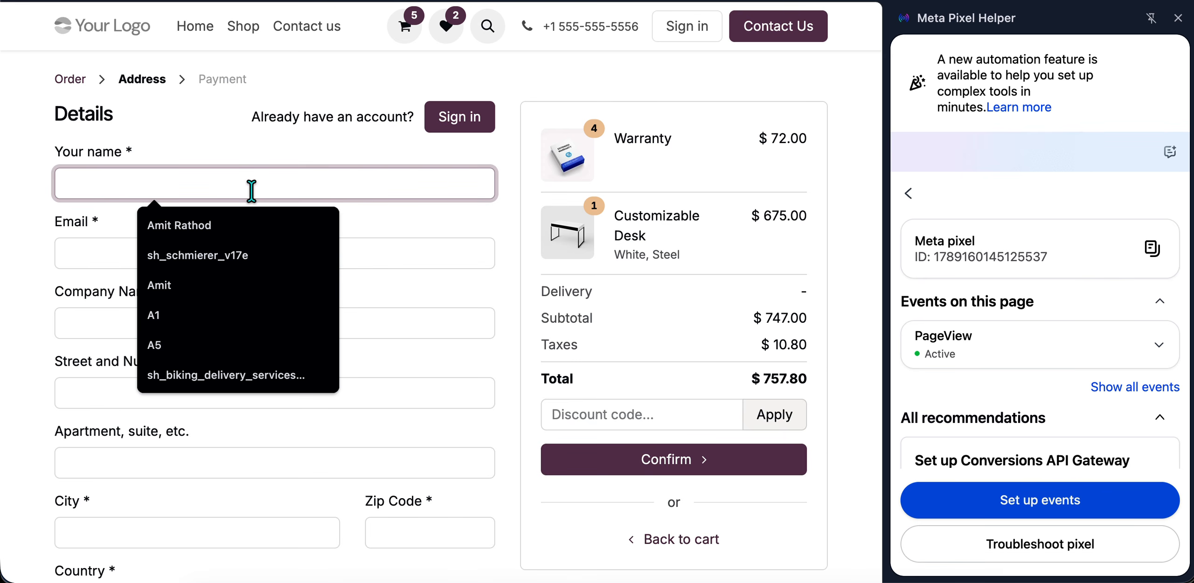
{"action": "left_click", "coordinate": [187, 225]}
{"action": "left_click", "coordinate": [134, 256]}
{"action": "left_click", "coordinate": [205, 292]}
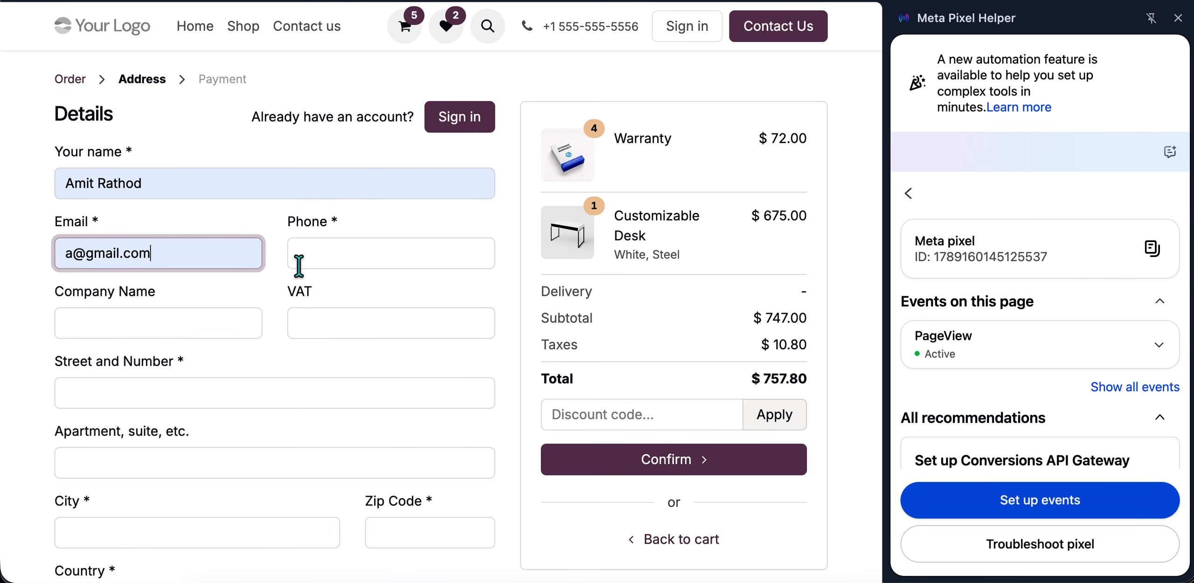
{"action": "left_click", "coordinate": [299, 266]}
{"action": "left_click", "coordinate": [383, 285]}
Step: Set the company name to A5 Company and fill in the VAT number from the saved suggestions
{"action": "left_click", "coordinate": [192, 323]}
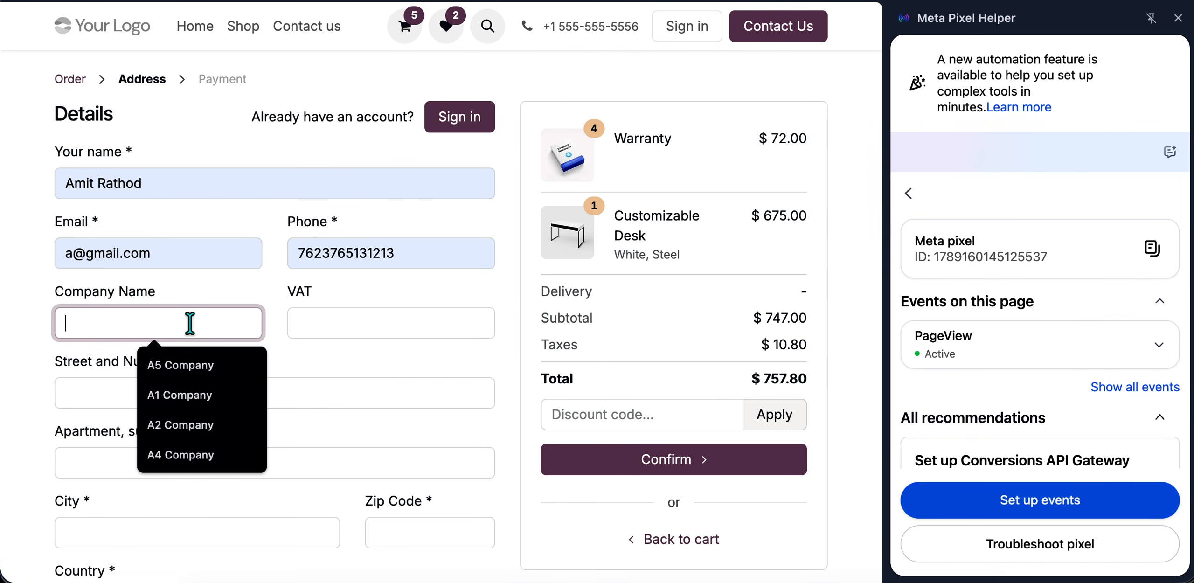
{"action": "left_click", "coordinate": [182, 365]}
{"action": "left_click", "coordinate": [333, 336]}
{"action": "left_click", "coordinate": [395, 366]}
Step: Fill in the customer's street, apartment, city and zip code from the saved suggestions
{"action": "left_click", "coordinate": [191, 400]}
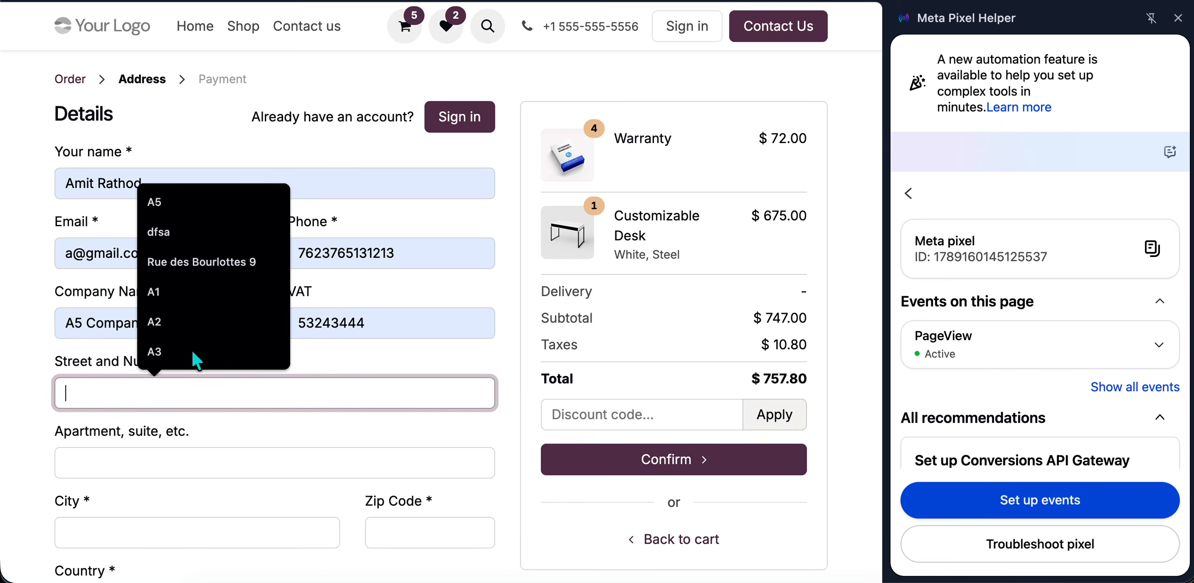
{"action": "left_click", "coordinate": [182, 201]}
{"action": "left_click", "coordinate": [179, 465]}
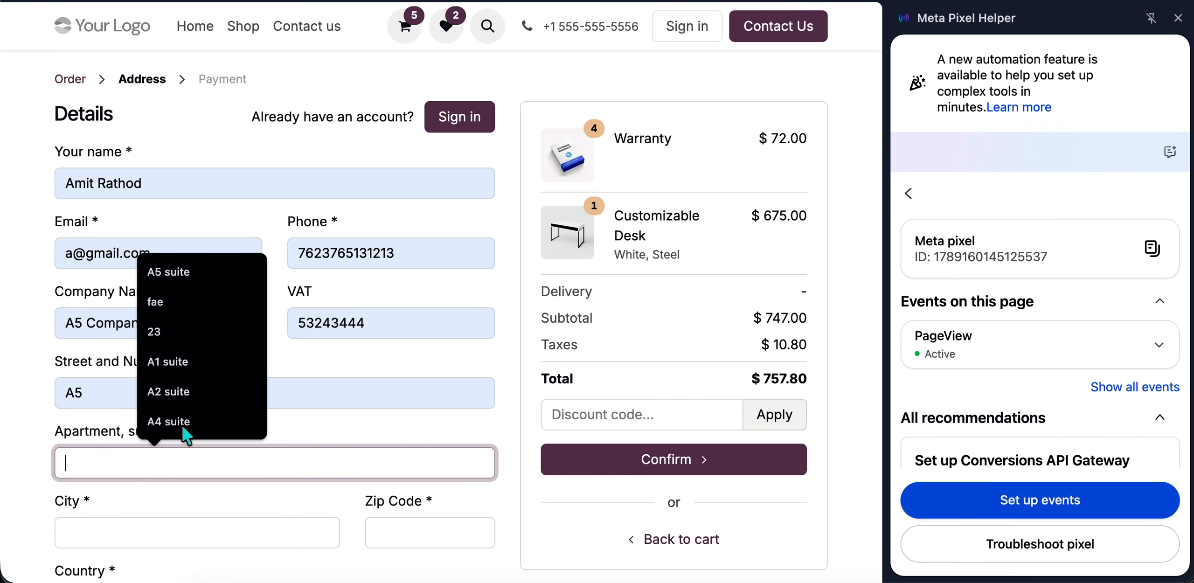
{"action": "left_click", "coordinate": [187, 272]}
{"action": "scroll", "coordinate": [194, 376], "scroll_direction": "down", "scroll_amount": 2}
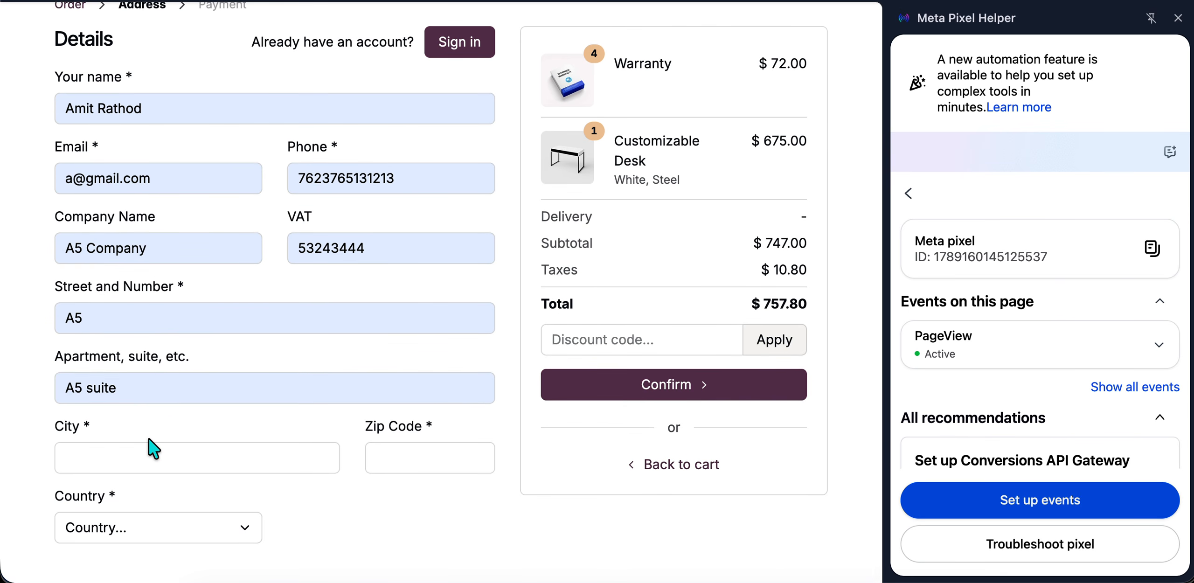
{"action": "left_click", "coordinate": [154, 448]}
{"action": "left_click", "coordinate": [168, 490]}
{"action": "left_click", "coordinate": [369, 458]}
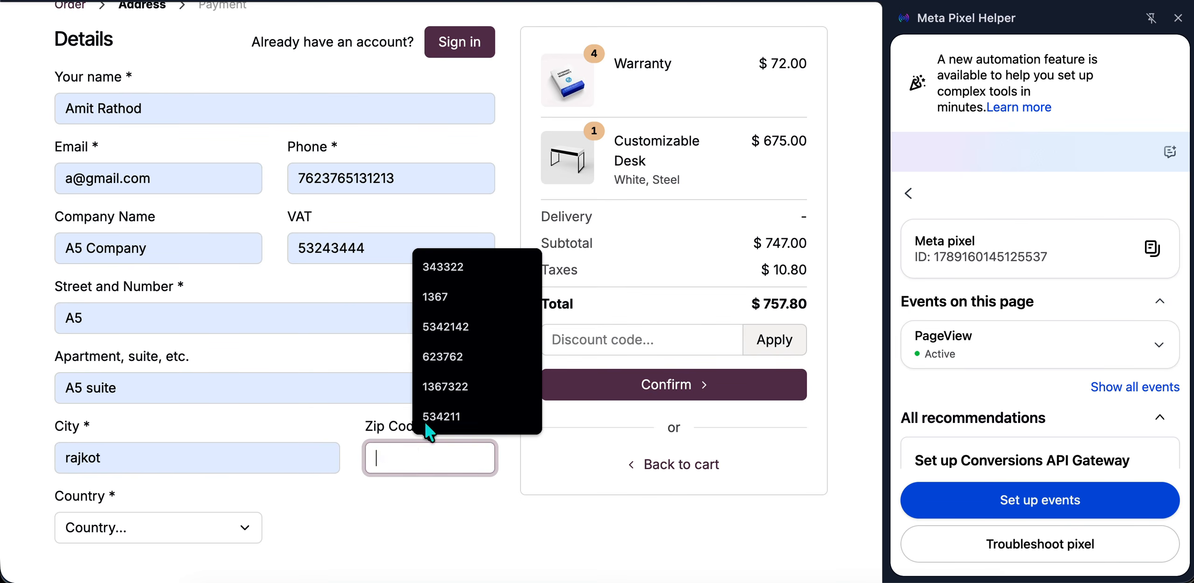
{"action": "left_click", "coordinate": [446, 327]}
Step: Set the country to India and the state to Gujarat, and confirm the address form
{"action": "left_click", "coordinate": [160, 533]}
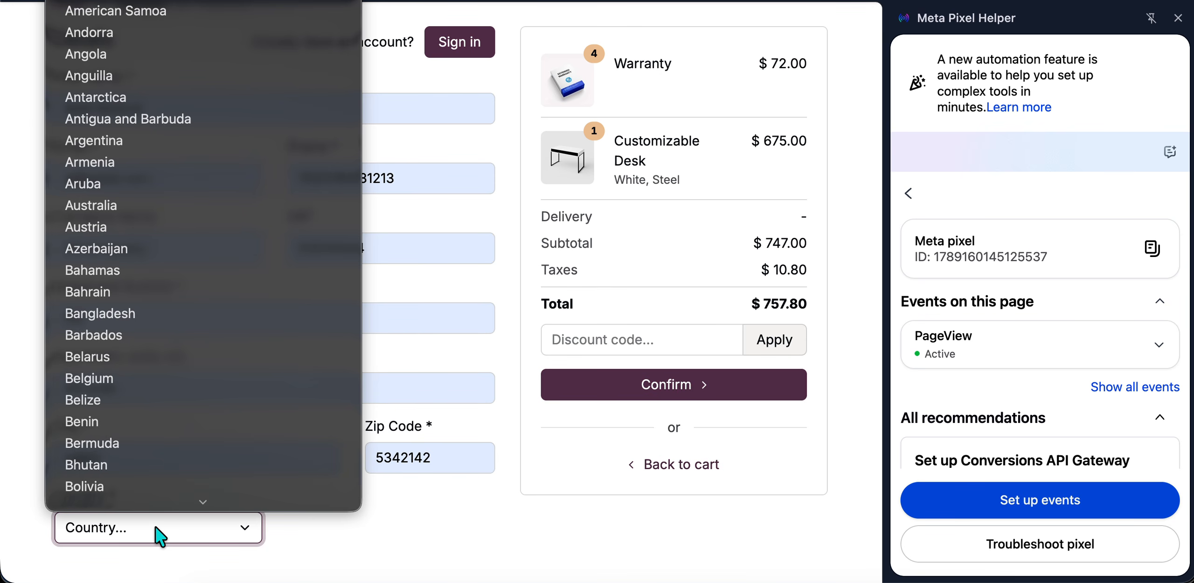
{"action": "type", "text": "india"}
{"action": "left_click", "coordinate": [133, 499]}
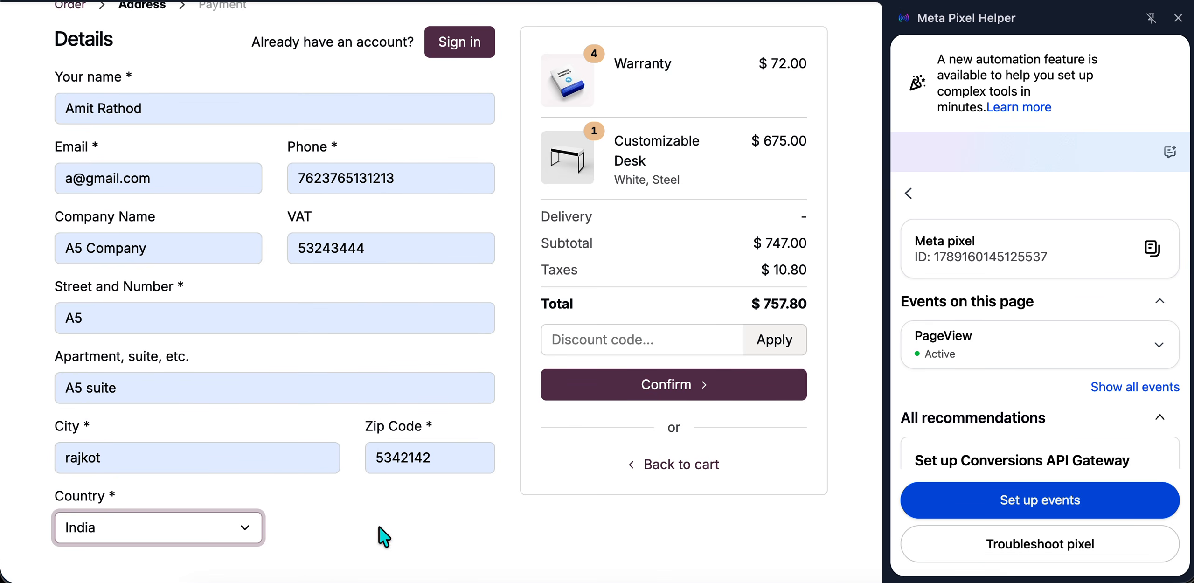
{"action": "left_click", "coordinate": [362, 528]}
{"action": "key", "text": "g"}
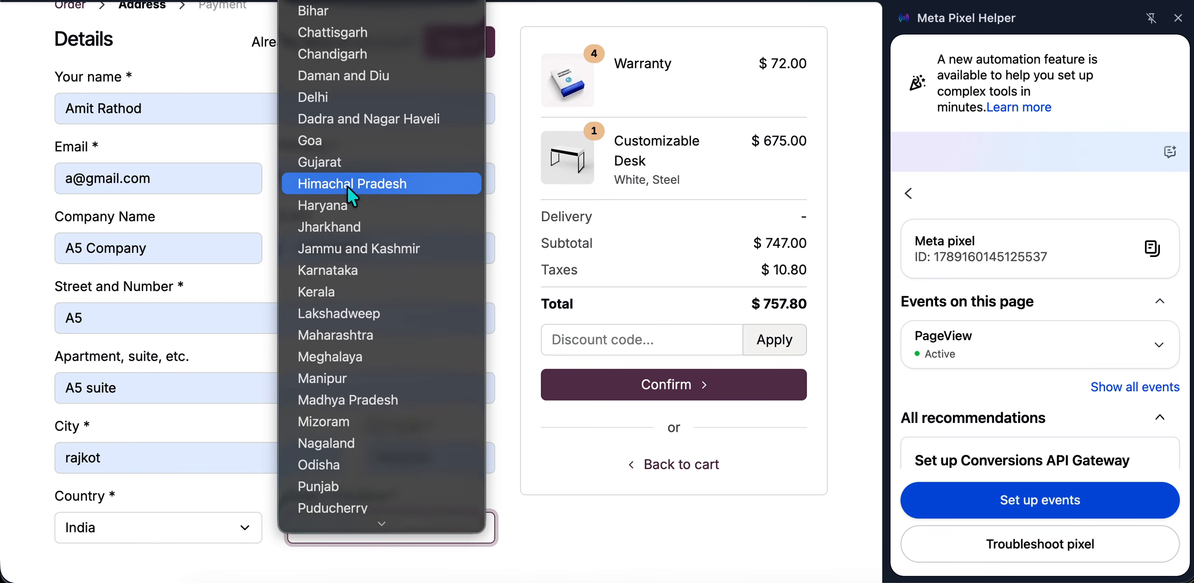
{"action": "left_click", "coordinate": [335, 162]}
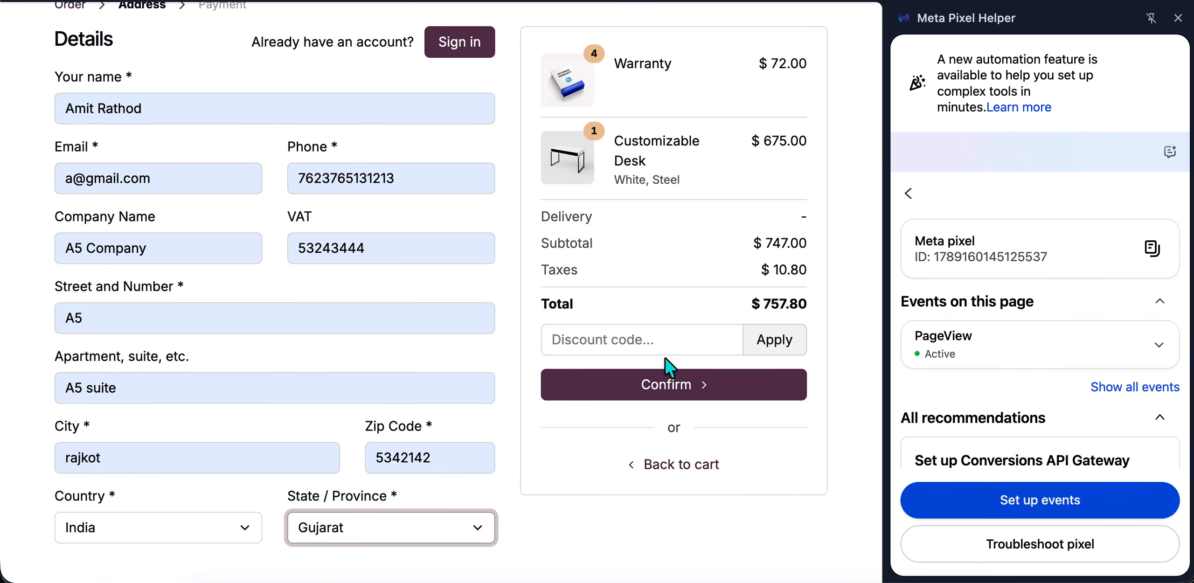
{"action": "left_click", "coordinate": [666, 386]}
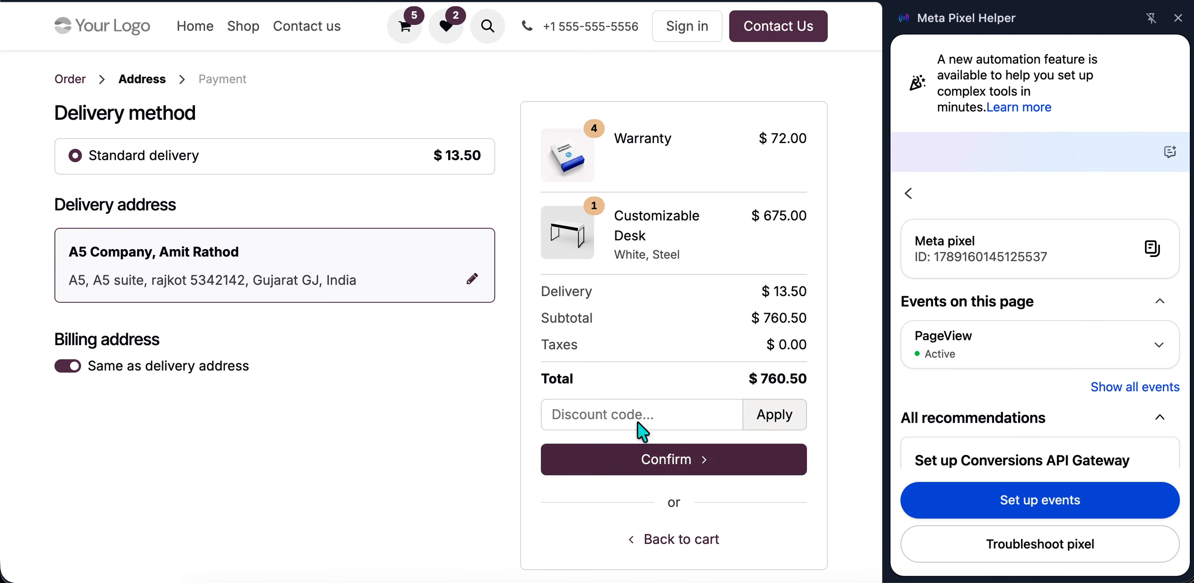
Step: Confirm the delivery details to reach payment and examine the InitiateCheckout event's custom parameters, from currency to value
{"action": "left_click", "coordinate": [647, 461]}
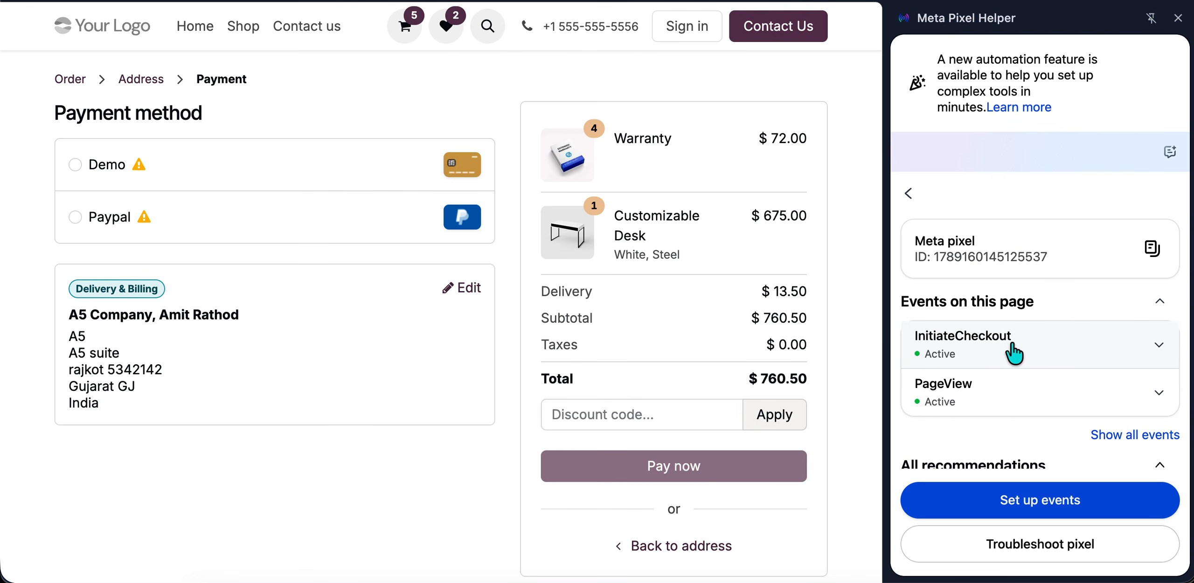
{"action": "left_click", "coordinate": [1045, 337]}
{"action": "scroll", "coordinate": [986, 380], "scroll_direction": "down", "scroll_amount": 2}
{"action": "scroll", "coordinate": [987, 380], "scroll_direction": "down", "scroll_amount": 1}
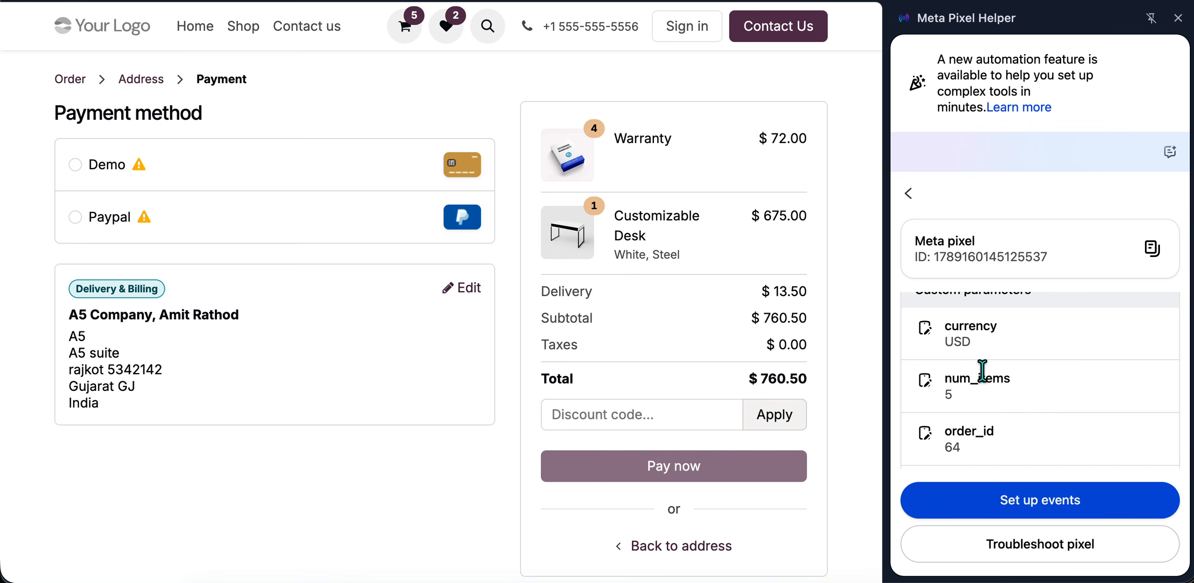
{"action": "scroll", "coordinate": [985, 375], "scroll_direction": "up", "scroll_amount": 1}
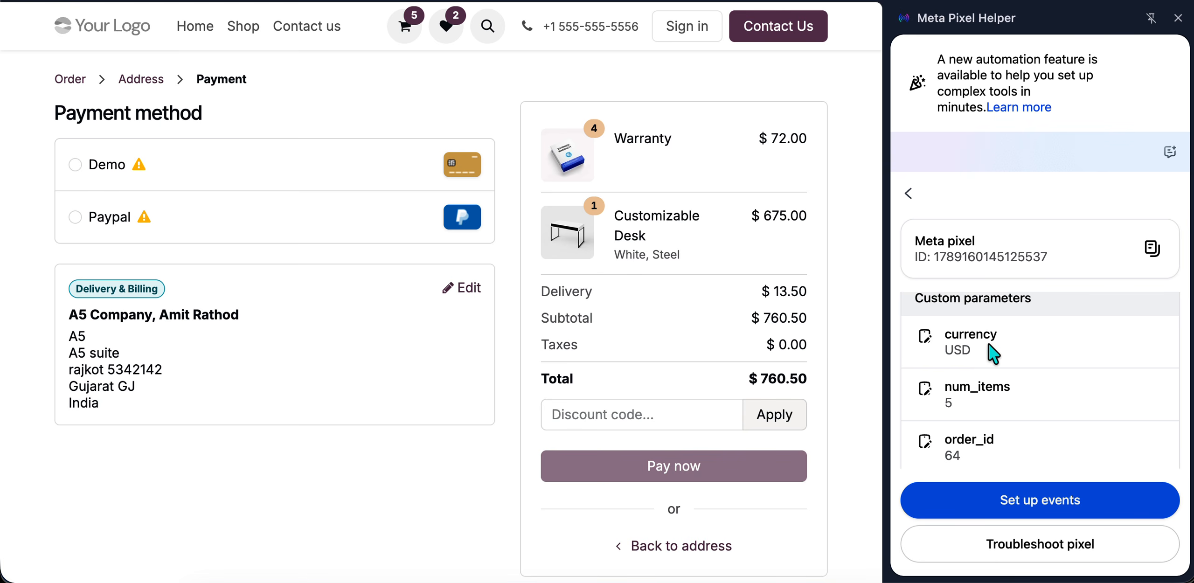
{"action": "scroll", "coordinate": [992, 354], "scroll_direction": "down", "scroll_amount": 2}
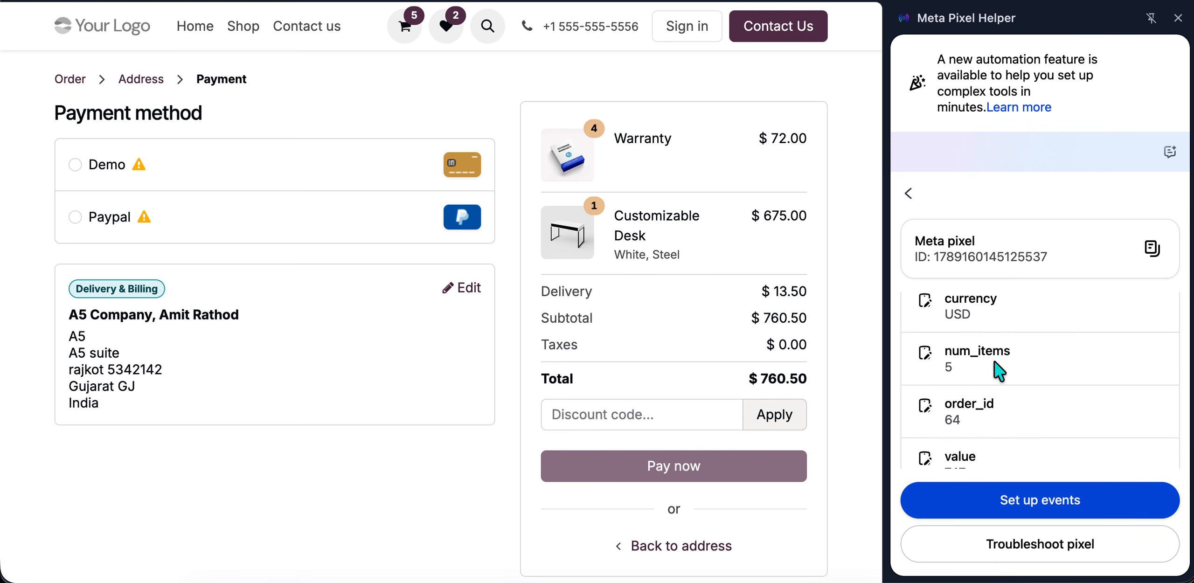
{"action": "scroll", "coordinate": [960, 401], "scroll_direction": "down", "scroll_amount": 2}
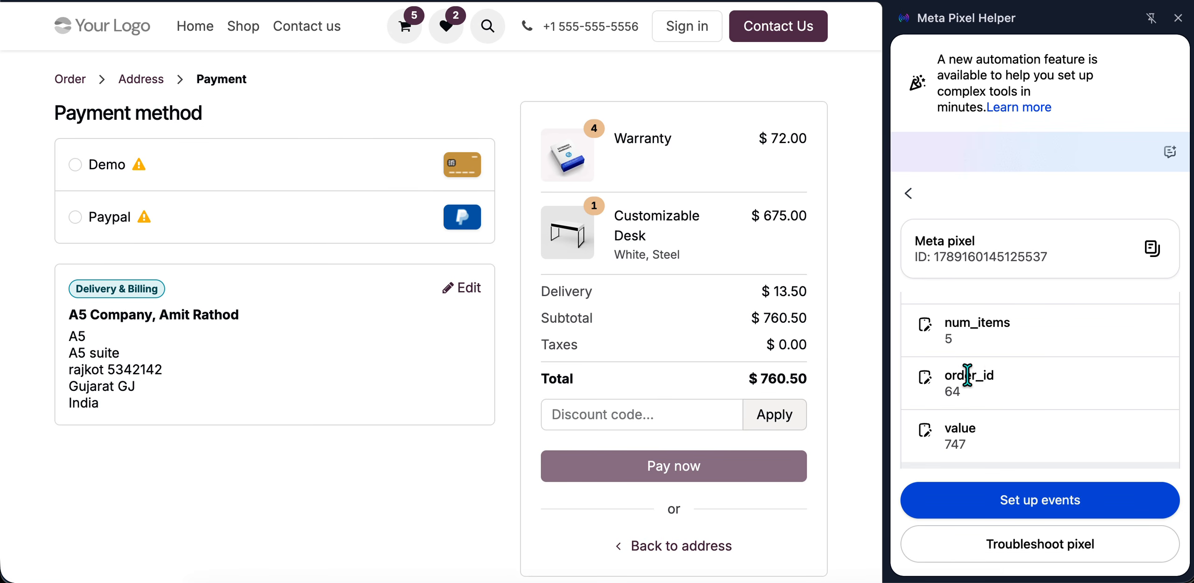
{"action": "scroll", "coordinate": [980, 381], "scroll_direction": "down", "scroll_amount": 2}
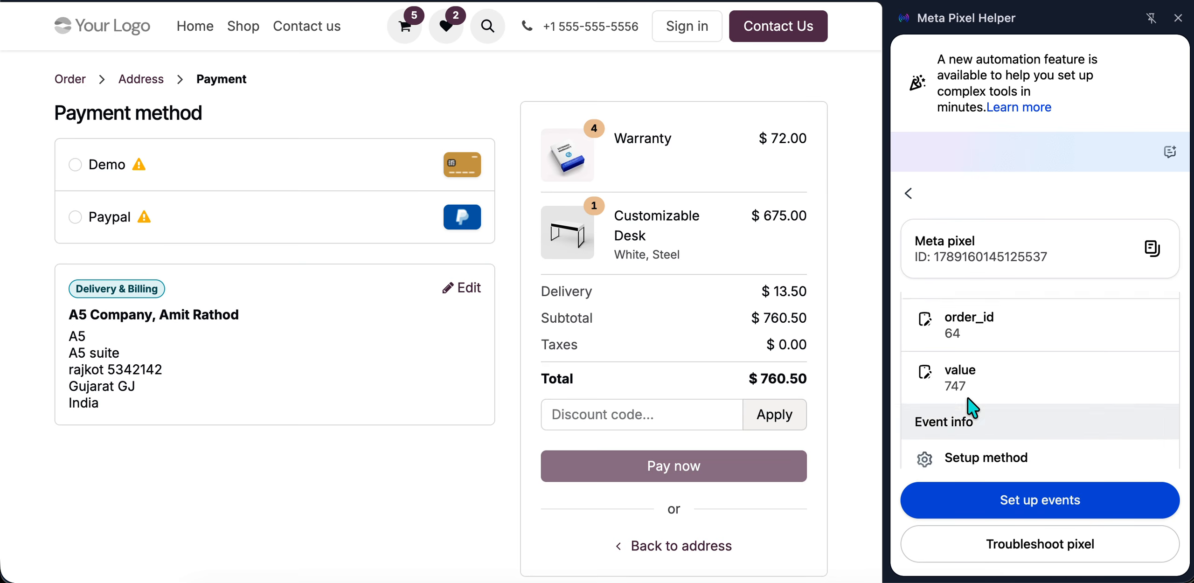
{"action": "scroll", "coordinate": [966, 396], "scroll_direction": "up", "scroll_amount": 5}
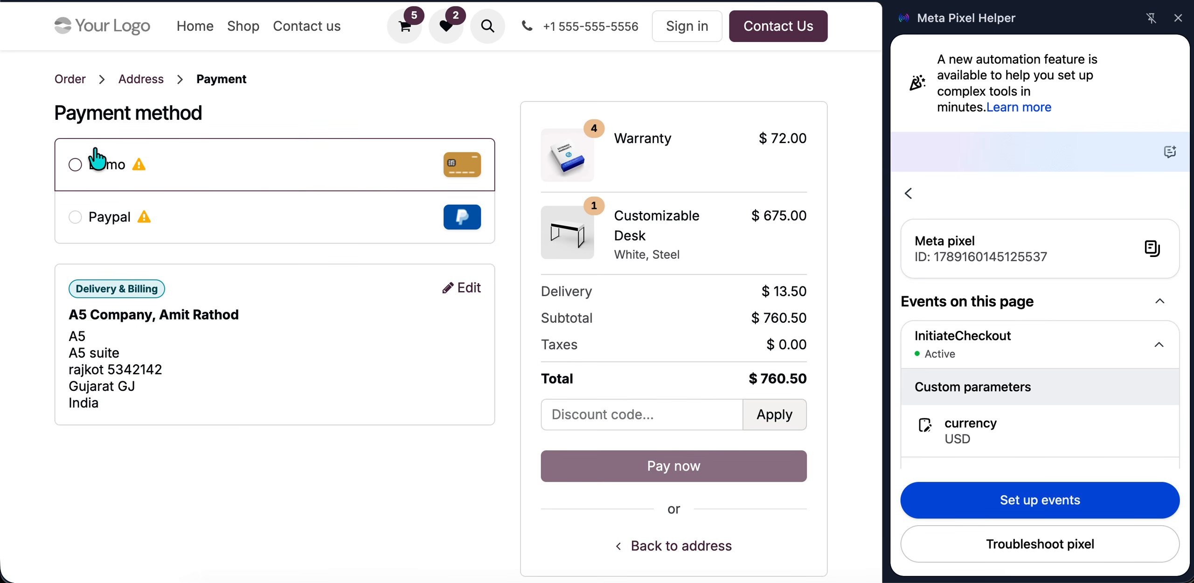
Step: Pay for the order with the Demo payment method, filling in the test card number in the payment details
{"action": "left_click", "coordinate": [133, 158]}
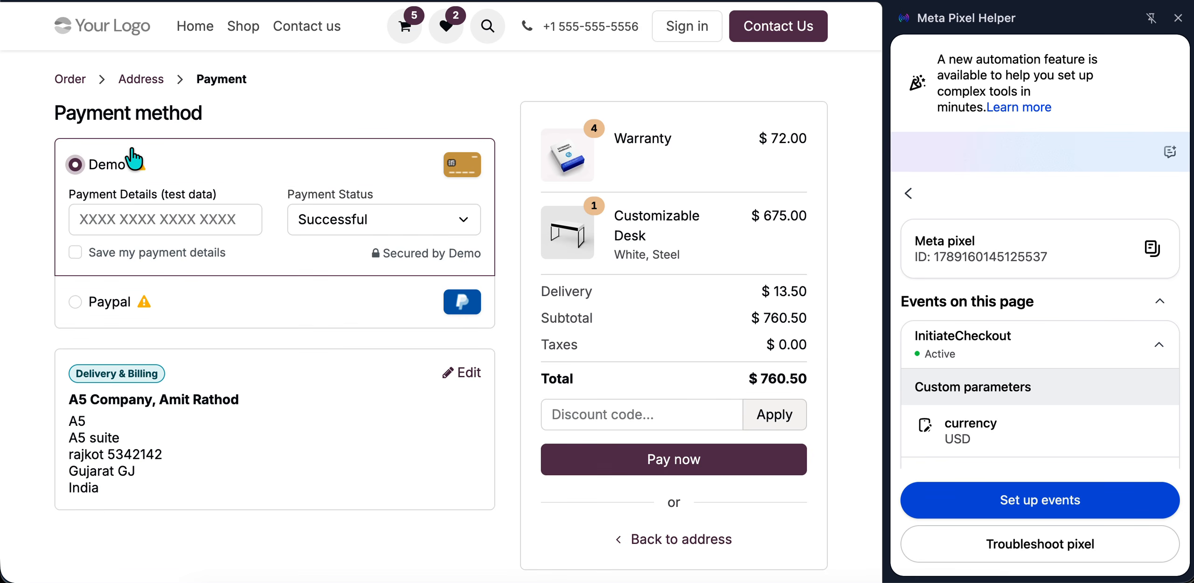
{"action": "left_click", "coordinate": [209, 219]}
{"action": "left_click", "coordinate": [201, 269]}
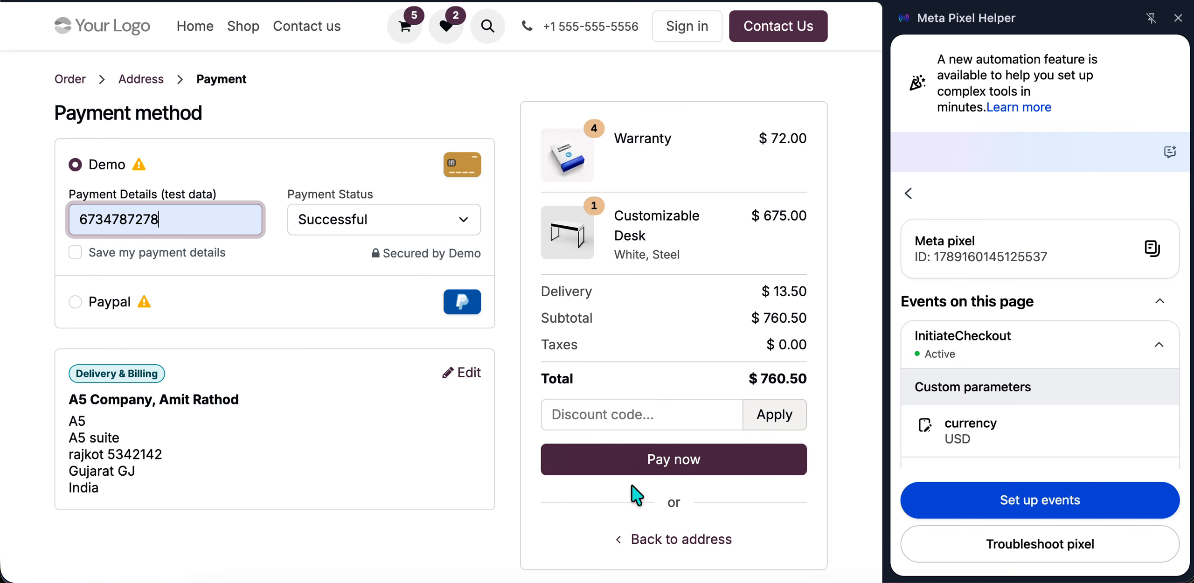
{"action": "left_click", "coordinate": [689, 464]}
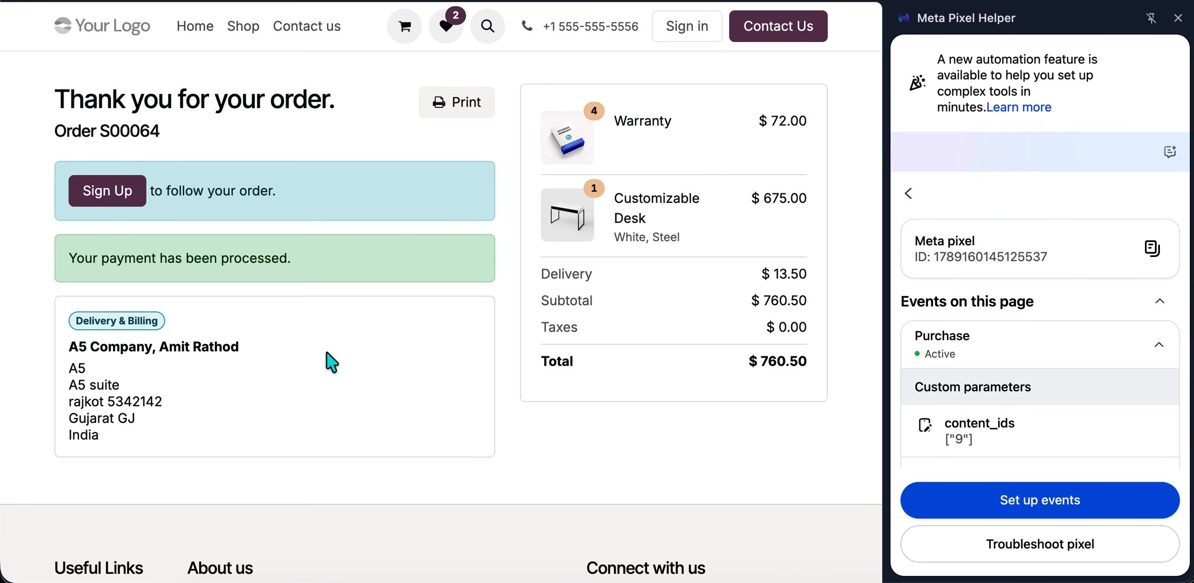
Step: Examine the Purchase event's custom parameters in Meta Pixel Helper, including content IDs, content type, currency, order ID, transaction ID and value
{"action": "left_click", "coordinate": [985, 351]}
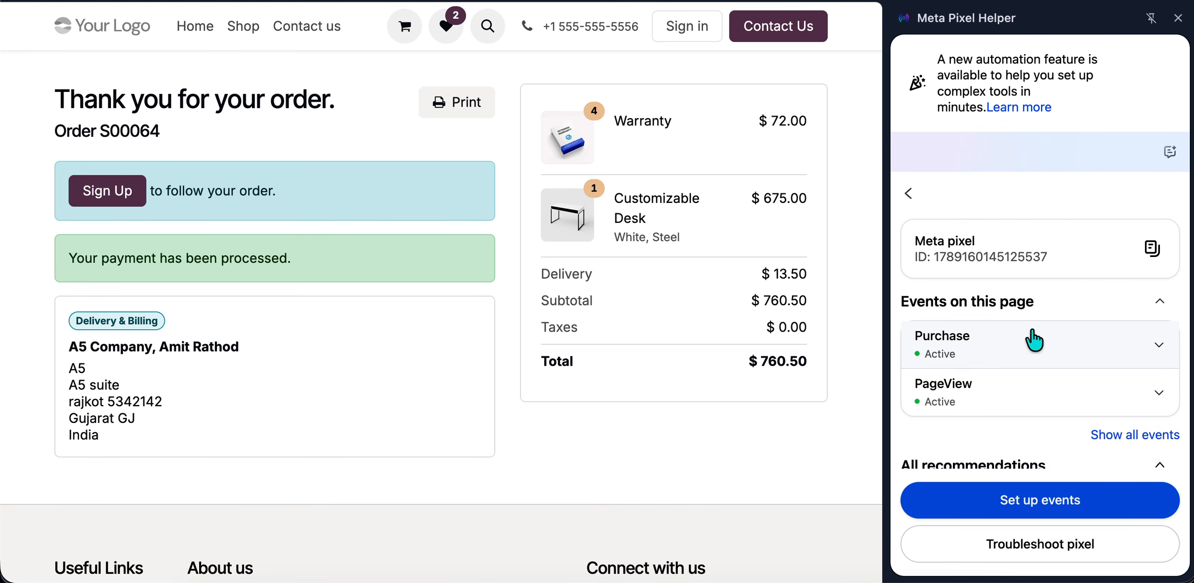
{"action": "left_click", "coordinate": [987, 343]}
{"action": "scroll", "coordinate": [1003, 409], "scroll_direction": "down", "scroll_amount": 1}
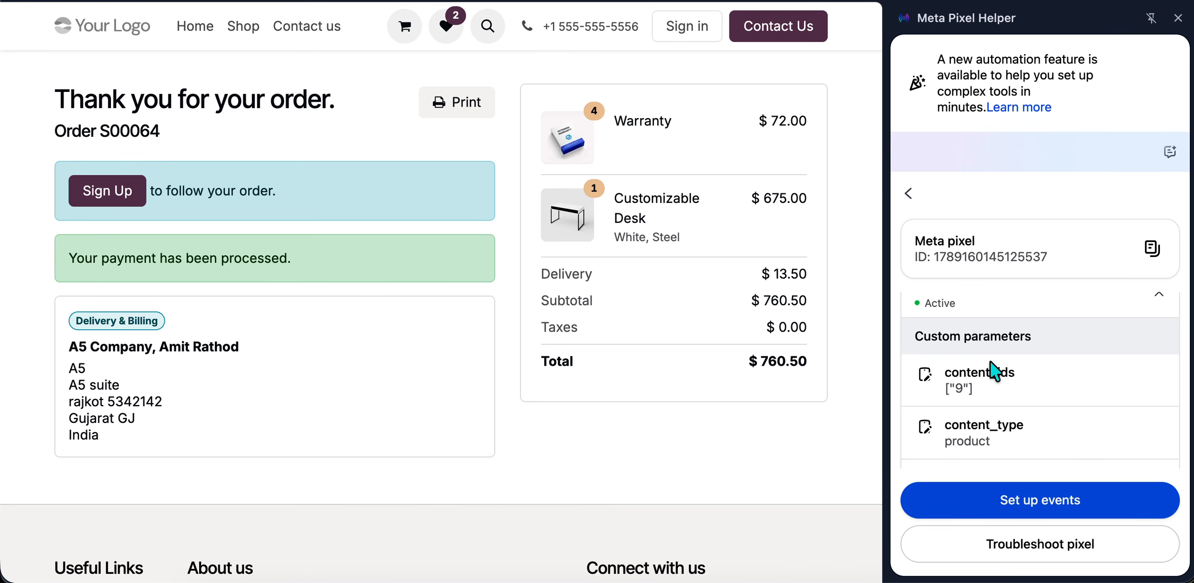
{"action": "scroll", "coordinate": [1001, 369], "scroll_direction": "down", "scroll_amount": 3}
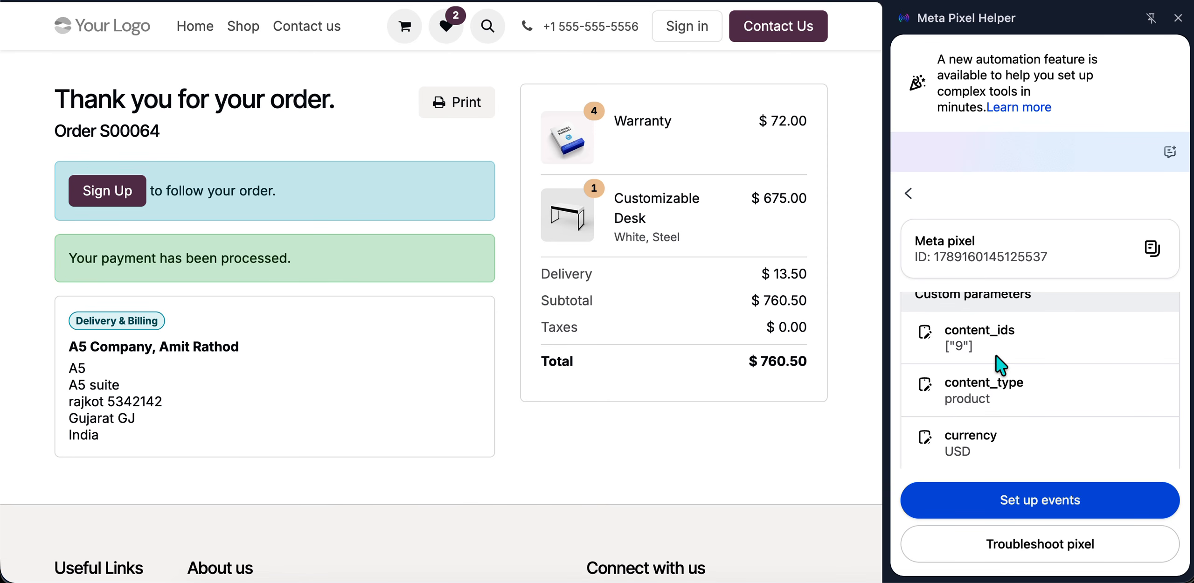
{"action": "scroll", "coordinate": [1026, 351], "scroll_direction": "down", "scroll_amount": 3}
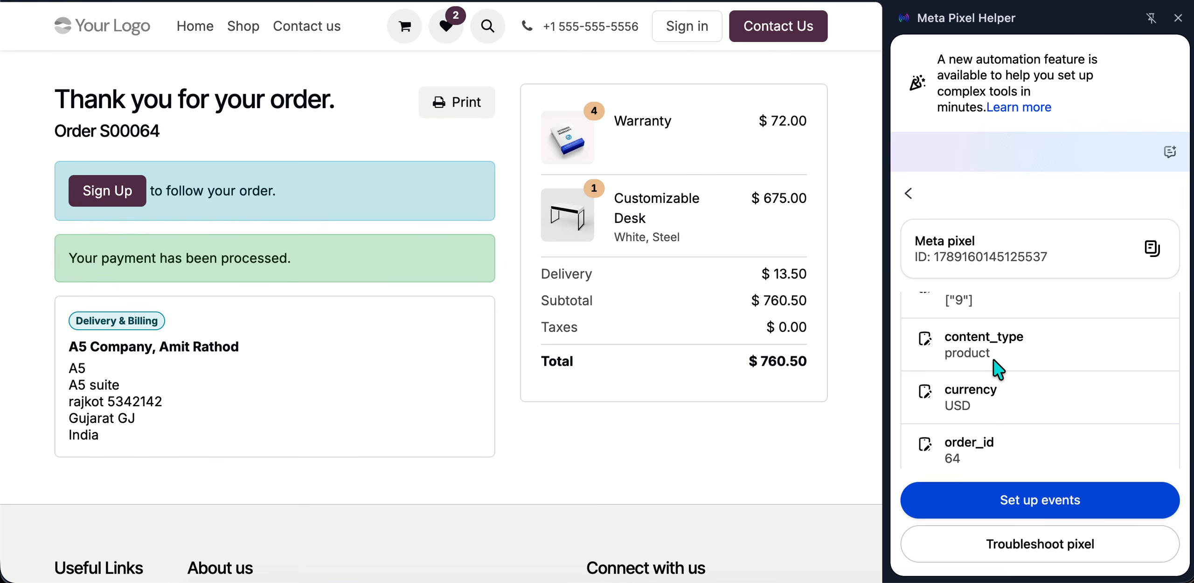
{"action": "scroll", "coordinate": [989, 396], "scroll_direction": "down", "scroll_amount": 1}
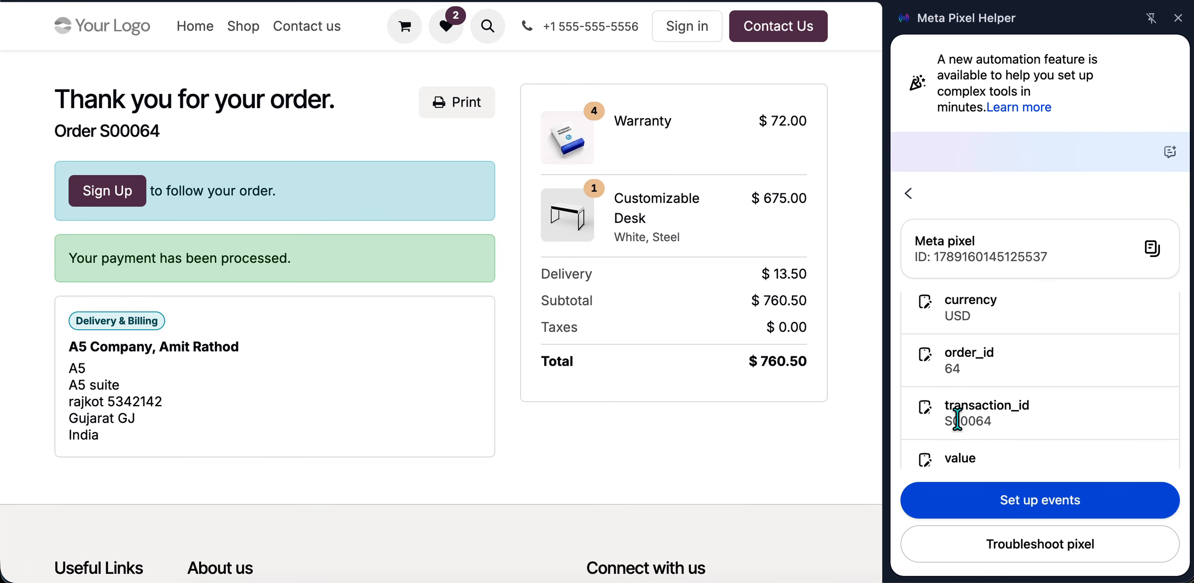
{"action": "scroll", "coordinate": [999, 401], "scroll_direction": "down", "scroll_amount": 1}
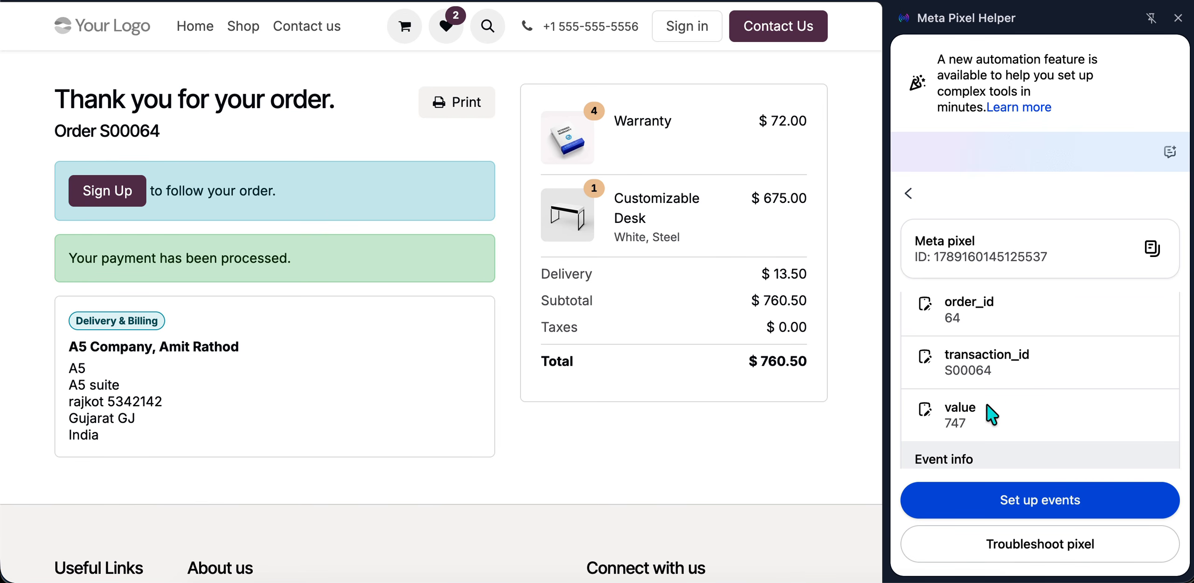
{"action": "scroll", "coordinate": [971, 378], "scroll_direction": "down", "scroll_amount": 1}
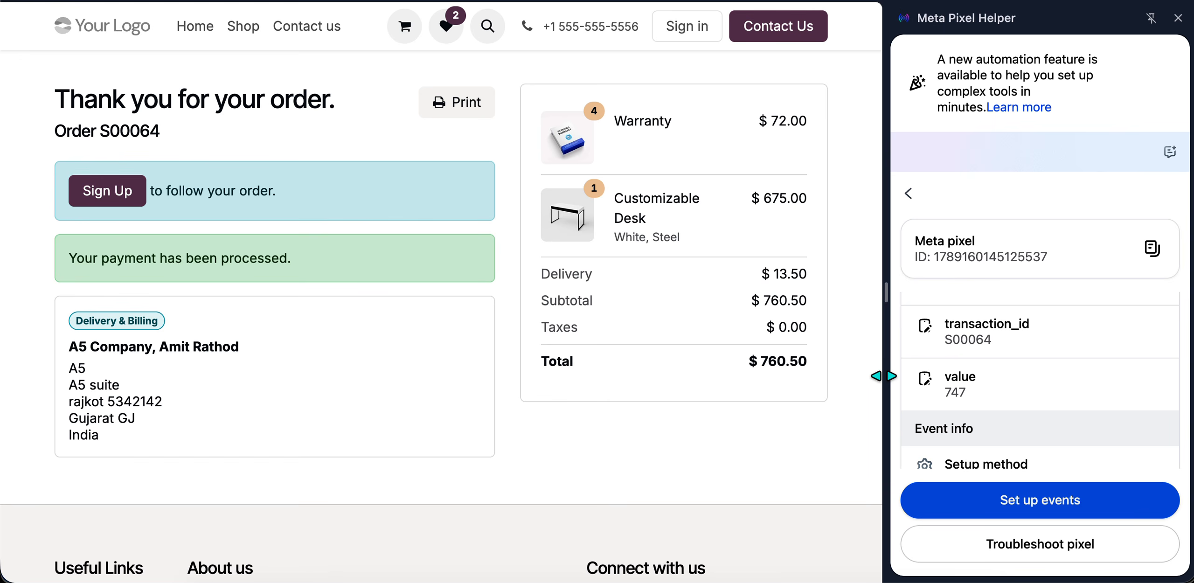
{"action": "scroll", "coordinate": [1008, 362], "scroll_direction": "down", "scroll_amount": 5}
{"action": "scroll", "coordinate": [1010, 361], "scroll_direction": "up", "scroll_amount": 5}
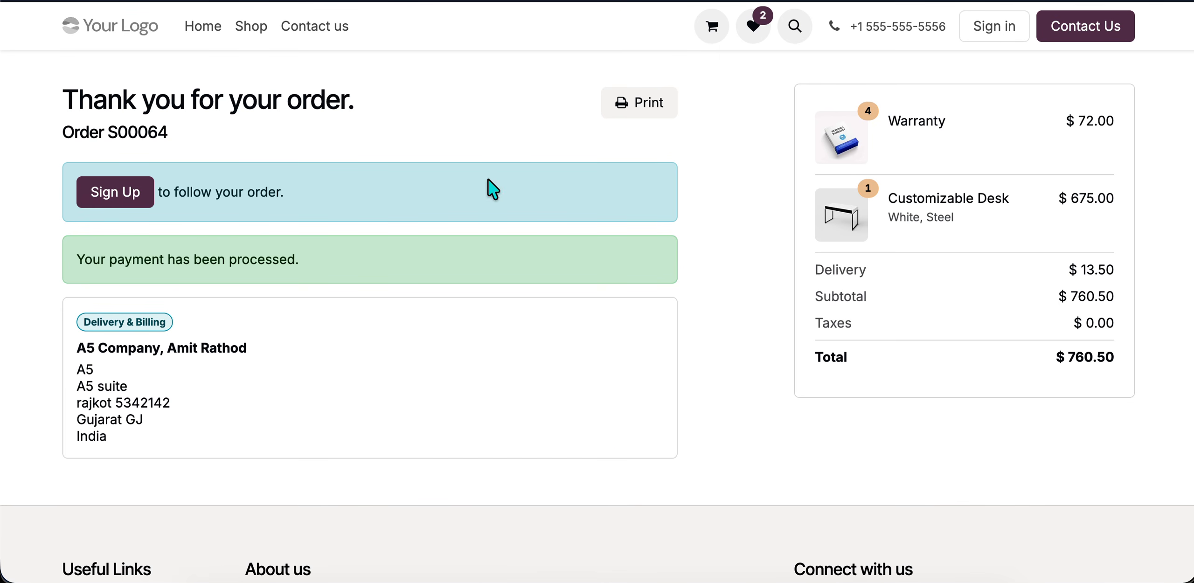
Step: Open the Contact us page and fill in the contact's name and phone number
{"action": "left_click", "coordinate": [315, 25]}
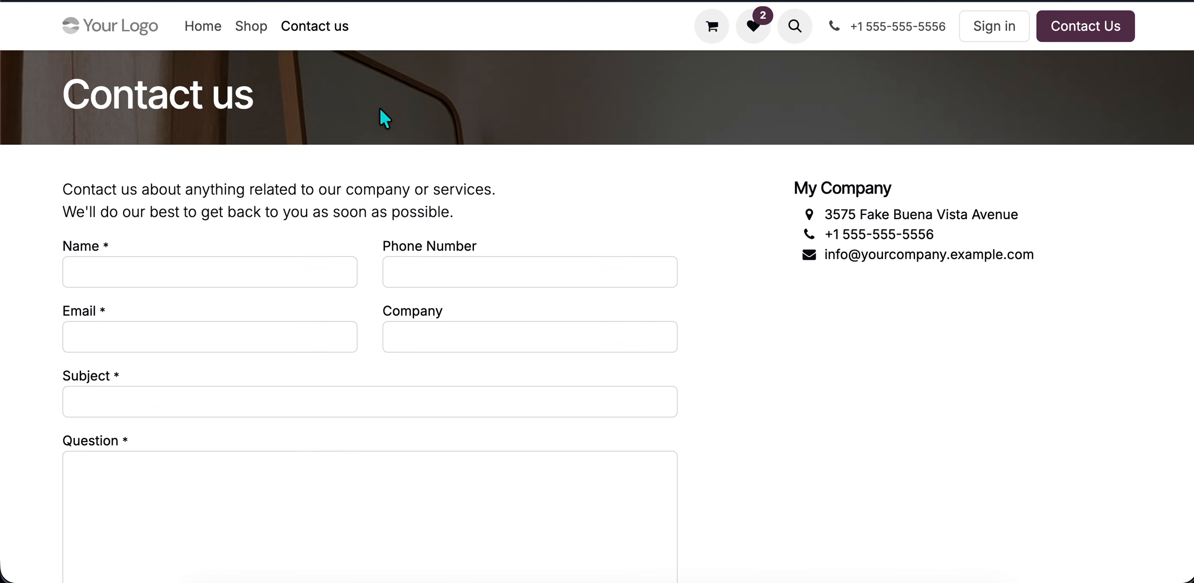
{"action": "left_click", "coordinate": [264, 283]}
{"action": "left_click", "coordinate": [215, 314]}
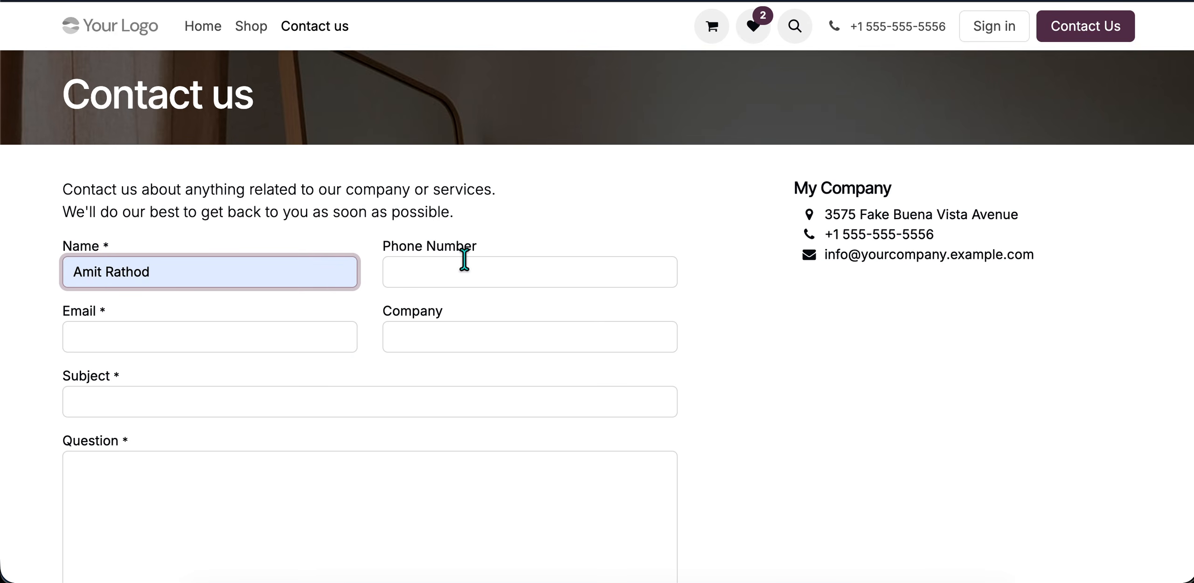
{"action": "left_click", "coordinate": [467, 270]}
{"action": "left_click", "coordinate": [498, 313]}
Step: Fill in the contact's email and set the company to "softhealer technology" in the contact form
{"action": "left_click", "coordinate": [221, 338]}
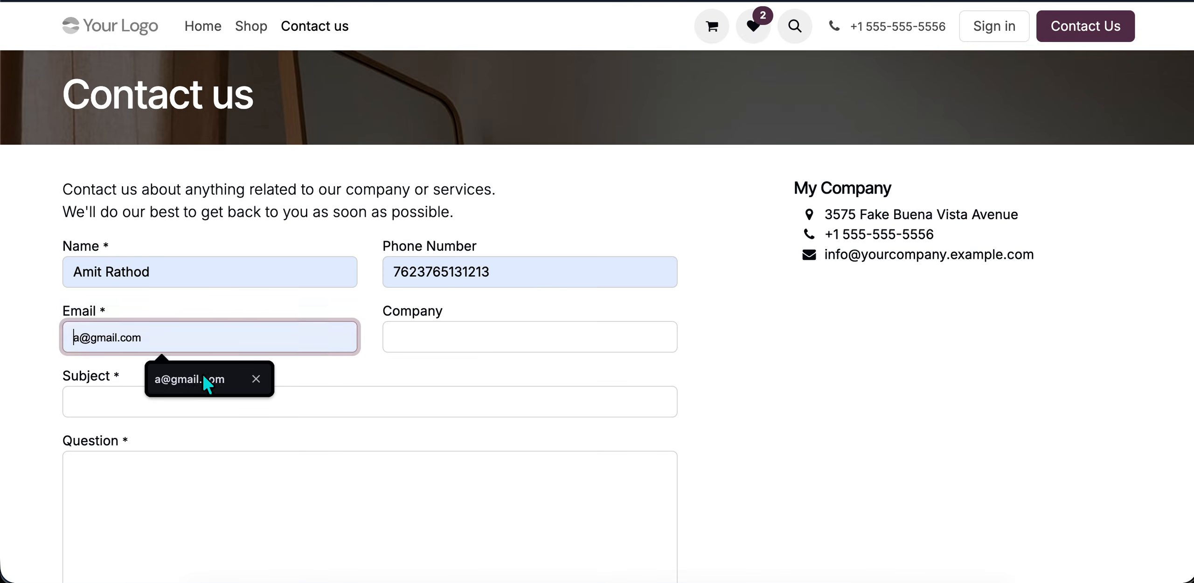
{"action": "left_click", "coordinate": [208, 381]}
{"action": "left_click", "coordinate": [448, 344]}
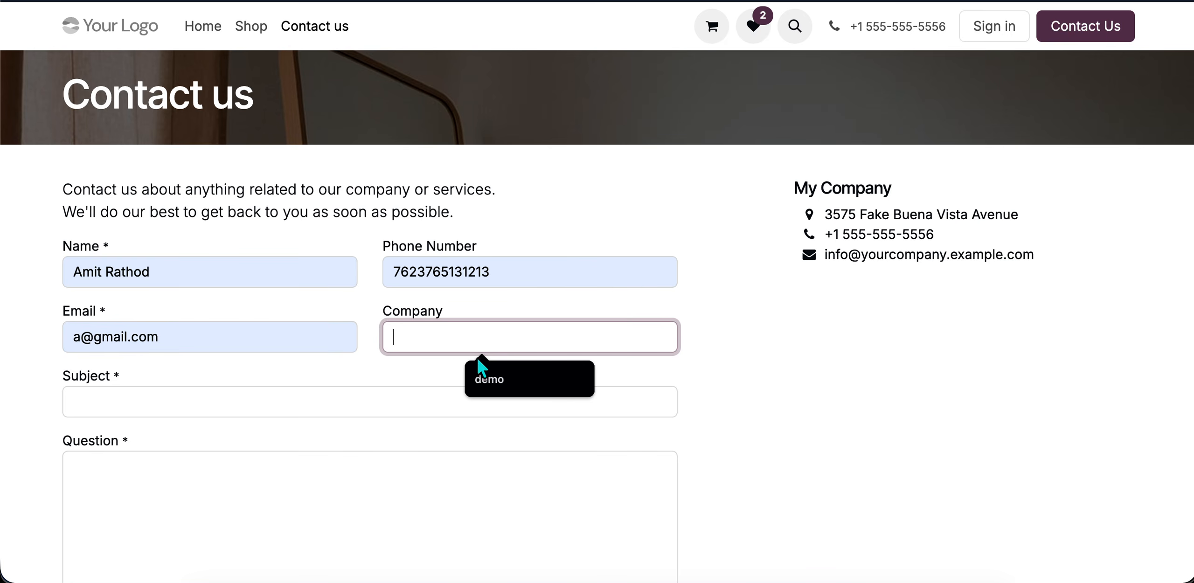
{"action": "type", "text": "softhealer technology"}
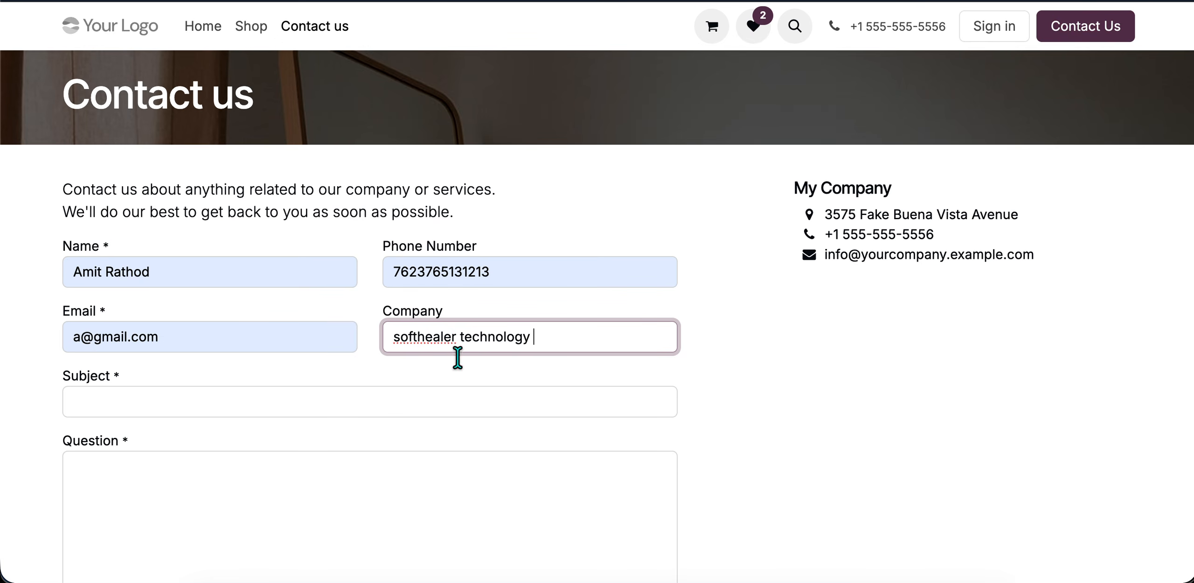
Step: Set the contact form's subject to "Facebook Pixel Inquery" and the question to "- how this module works.", and submit the form
{"action": "left_click", "coordinate": [418, 403]}
{"action": "left_click", "coordinate": [223, 443]}
{"action": "scroll", "coordinate": [228, 449], "scroll_direction": "down", "scroll_amount": 5}
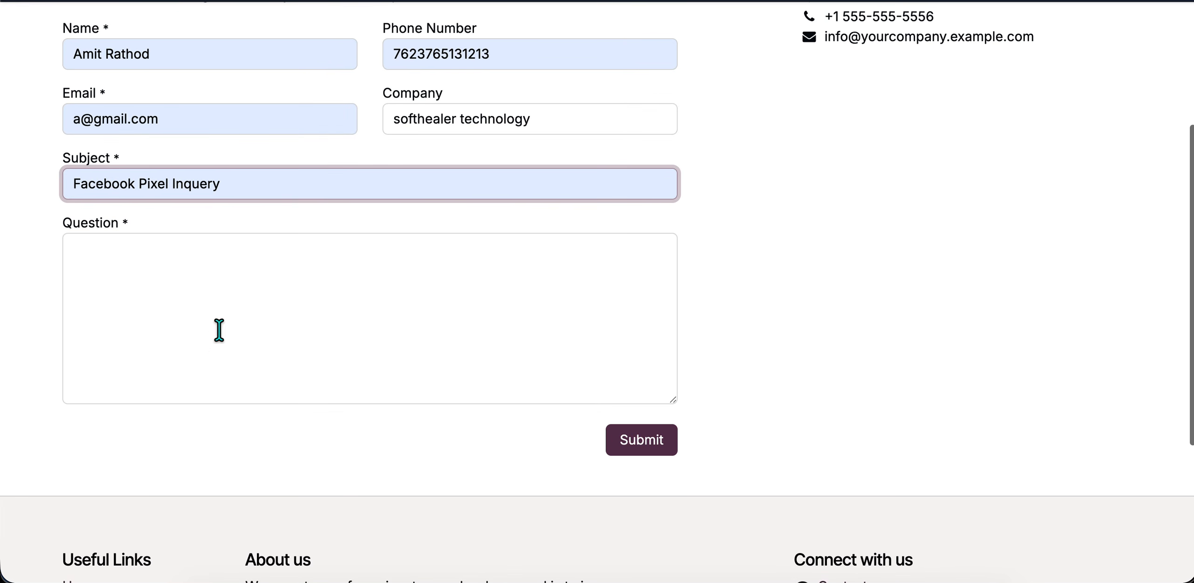
{"action": "left_click", "coordinate": [232, 283]}
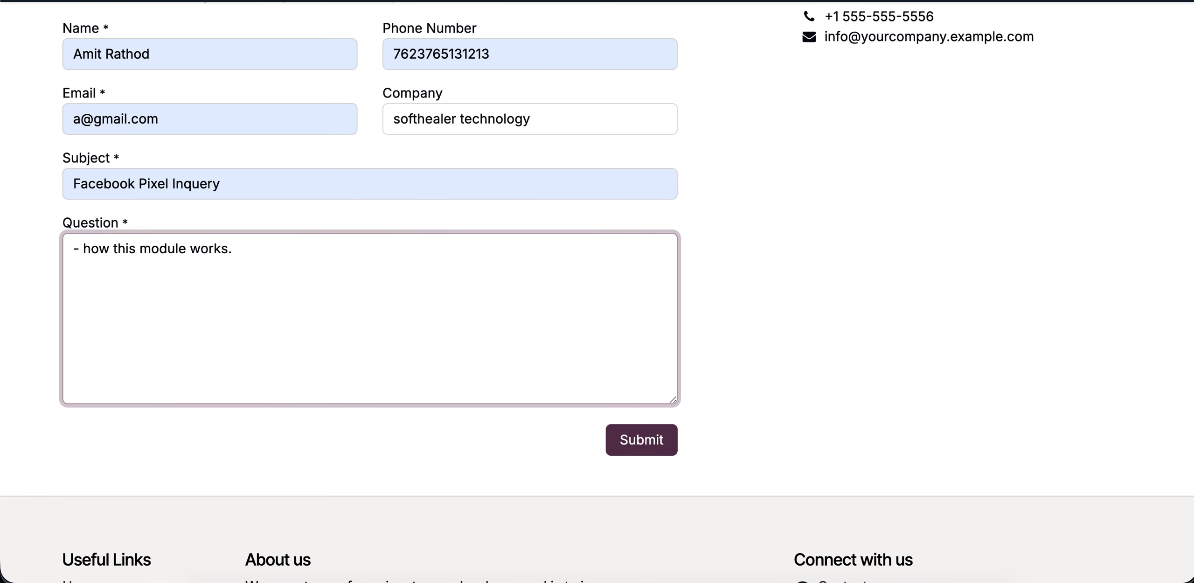
{"action": "scroll", "coordinate": [401, 230], "scroll_direction": "up", "scroll_amount": 1}
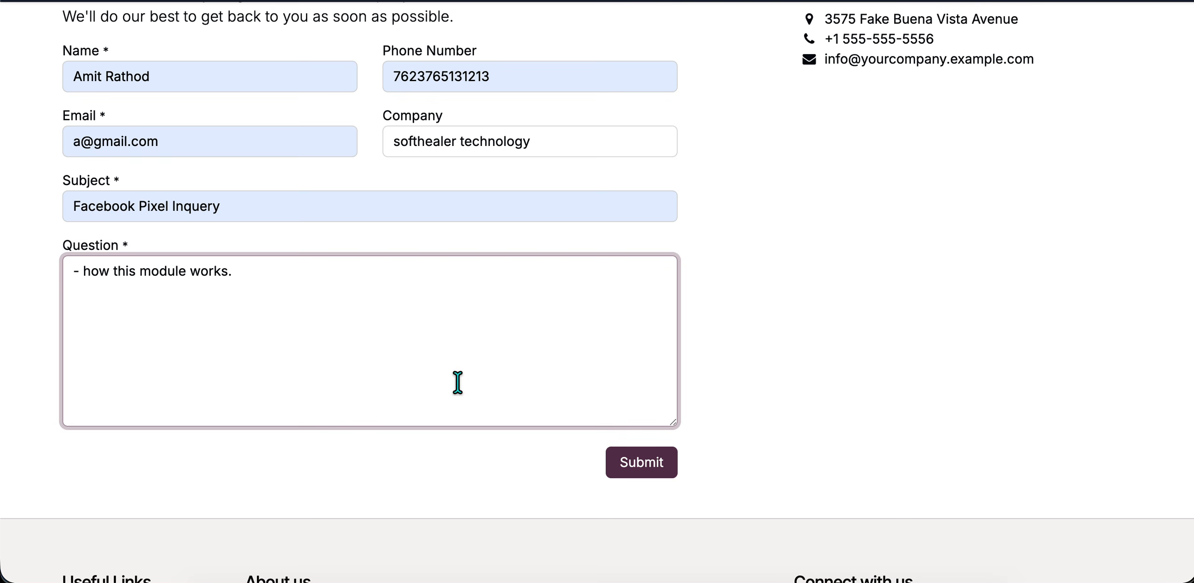
{"action": "left_click", "coordinate": [627, 467]}
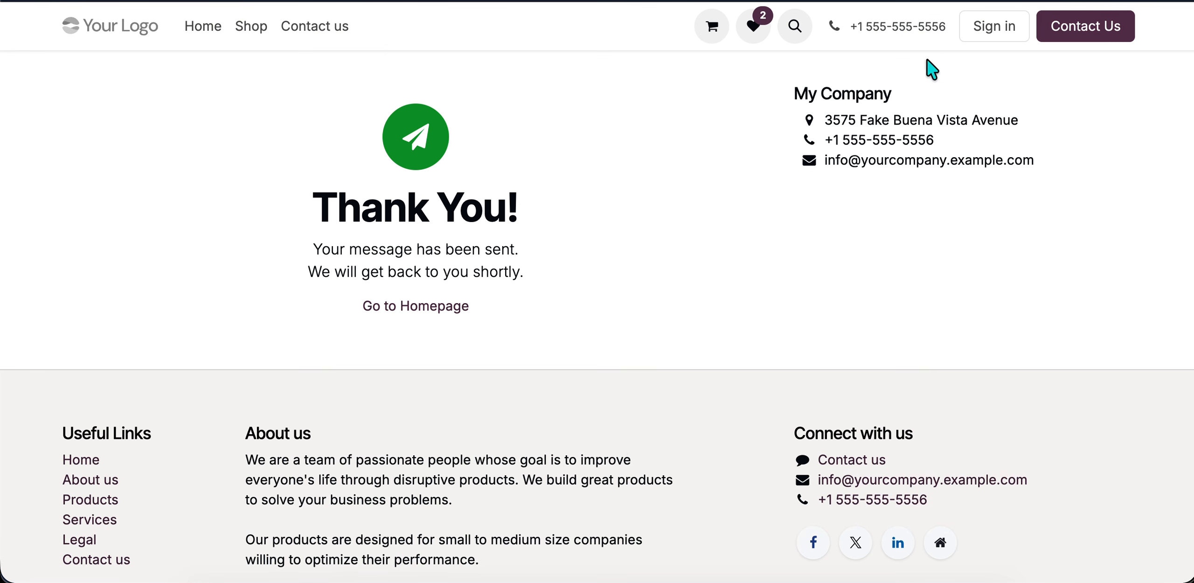
Step: Examine the Lead event's custom parameters in Meta Pixel Helper, including company, content category, content name, email, phone and subject
{"action": "left_click", "coordinate": [930, 1]}
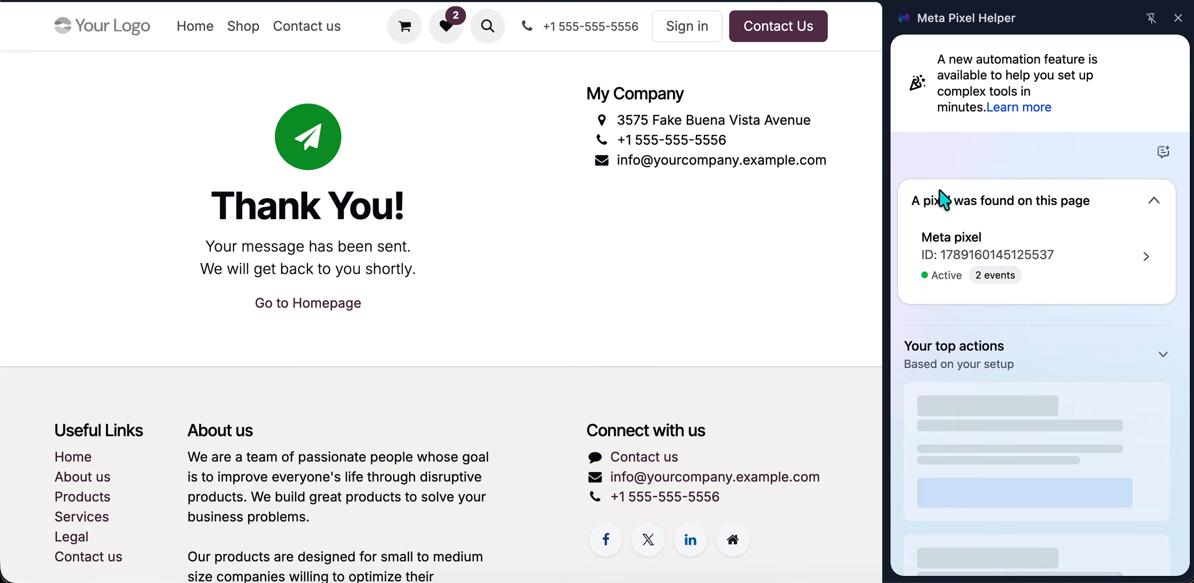
{"action": "left_click", "coordinate": [1096, 253]}
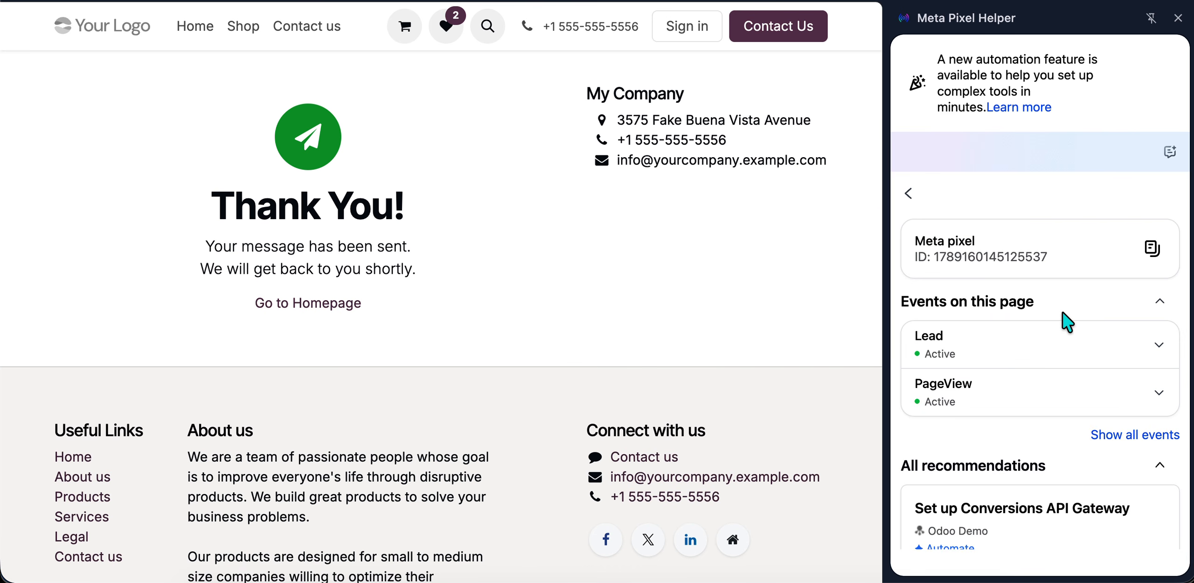
{"action": "left_click", "coordinate": [982, 361]}
{"action": "scroll", "coordinate": [980, 368], "scroll_direction": "down", "scroll_amount": 3}
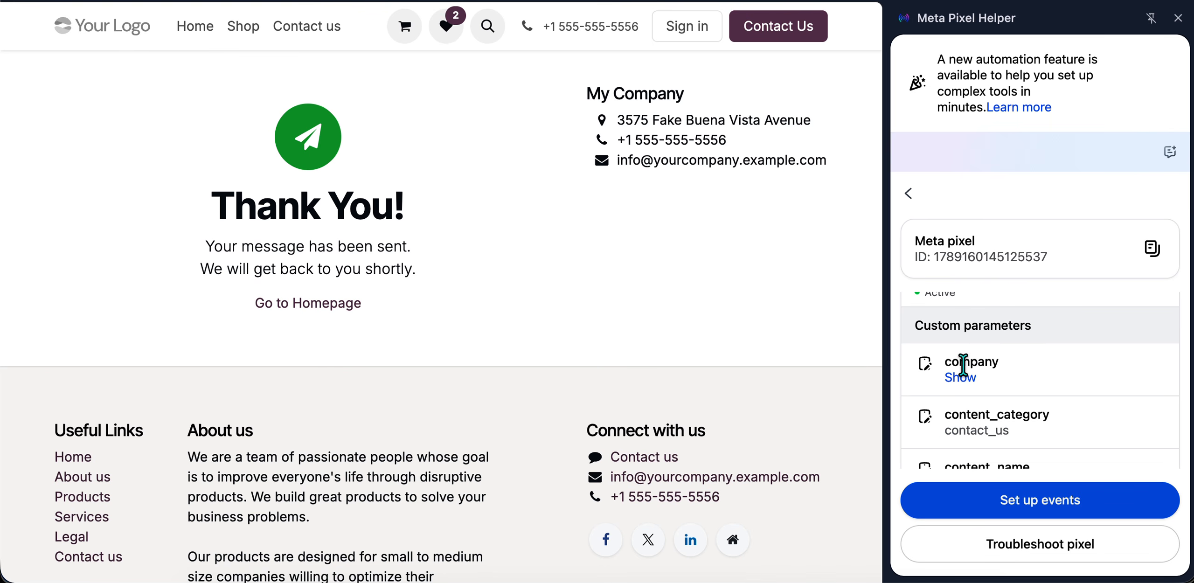
{"action": "left_click", "coordinate": [960, 377]}
{"action": "scroll", "coordinate": [995, 360], "scroll_direction": "down", "scroll_amount": 4}
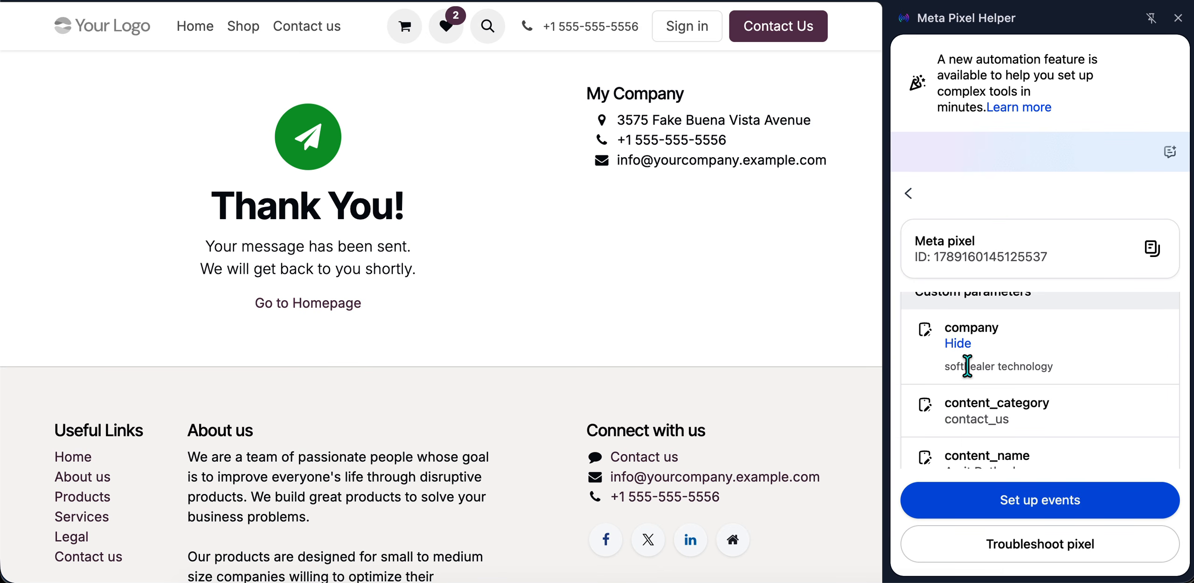
{"action": "scroll", "coordinate": [968, 366], "scroll_direction": "down", "scroll_amount": 1}
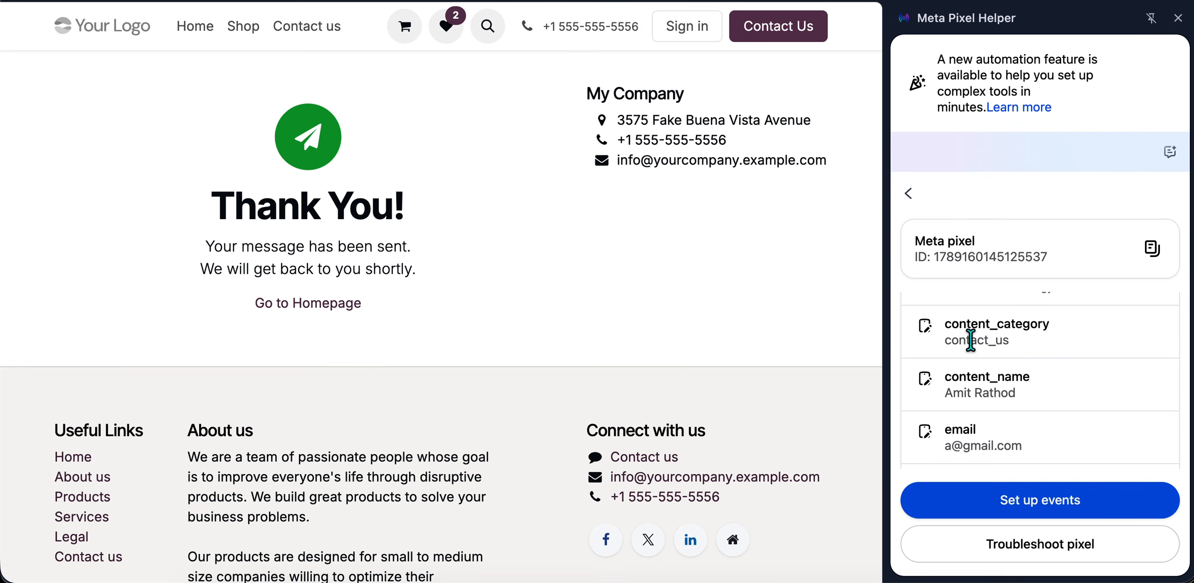
{"action": "scroll", "coordinate": [984, 372], "scroll_direction": "down", "scroll_amount": 10}
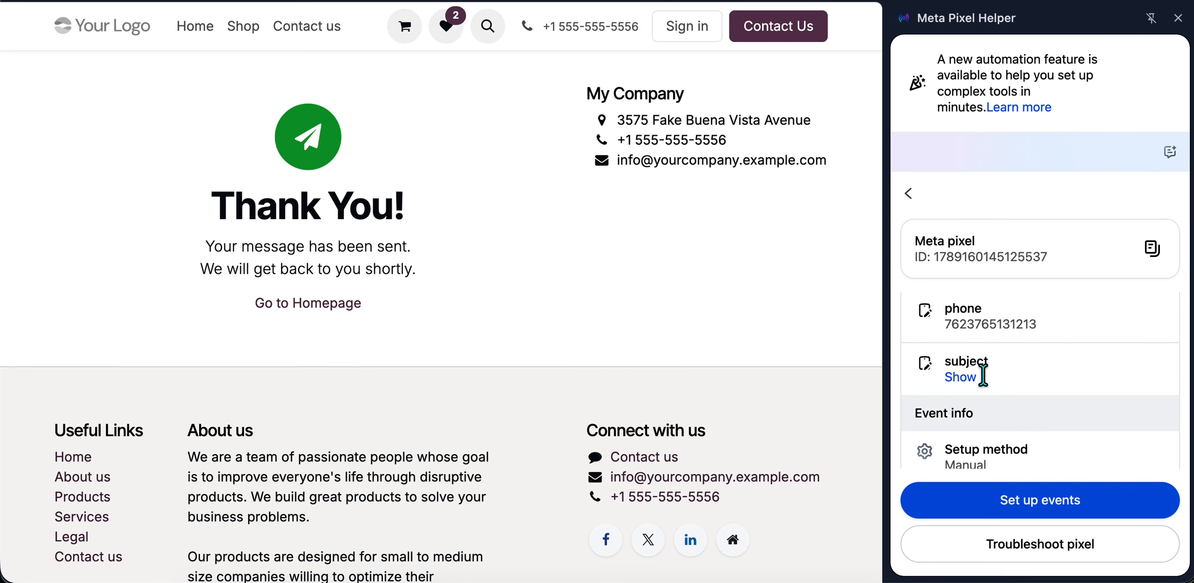
{"action": "scroll", "coordinate": [983, 375], "scroll_direction": "up", "scroll_amount": 15}
{"action": "scroll", "coordinate": [983, 376], "scroll_direction": "up", "scroll_amount": 5}
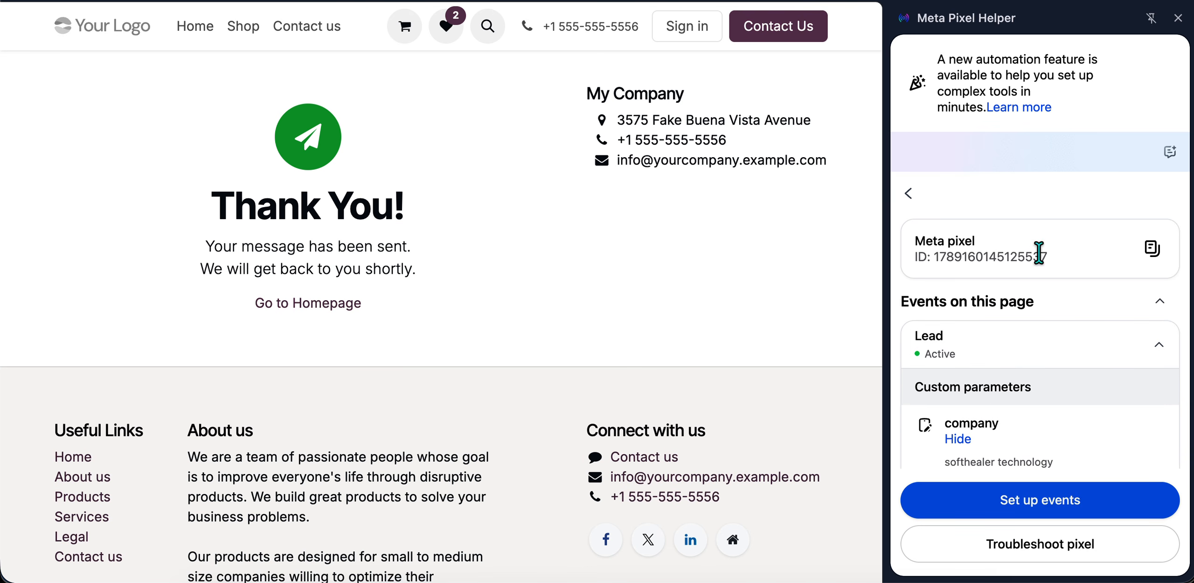
{"action": "left_click", "coordinate": [1179, 18]}
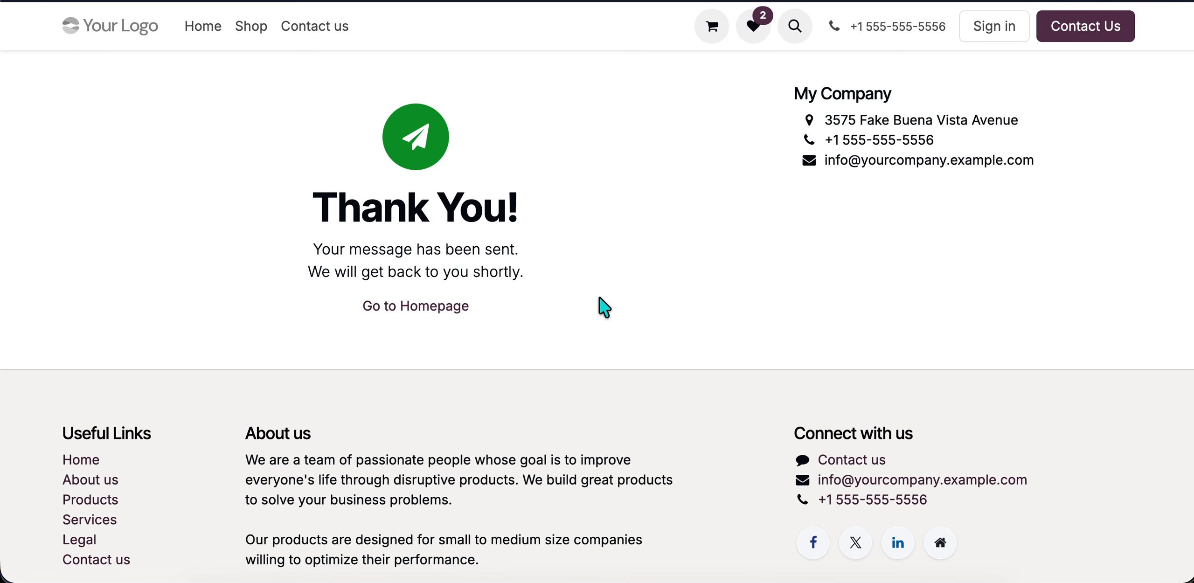
Step: Switch to Meta Events Manager and review the Odoo Demo dataset's event activity chart and list of received events
{"action": "scroll", "coordinate": [568, 332], "scroll_direction": "down", "scroll_amount": 1}
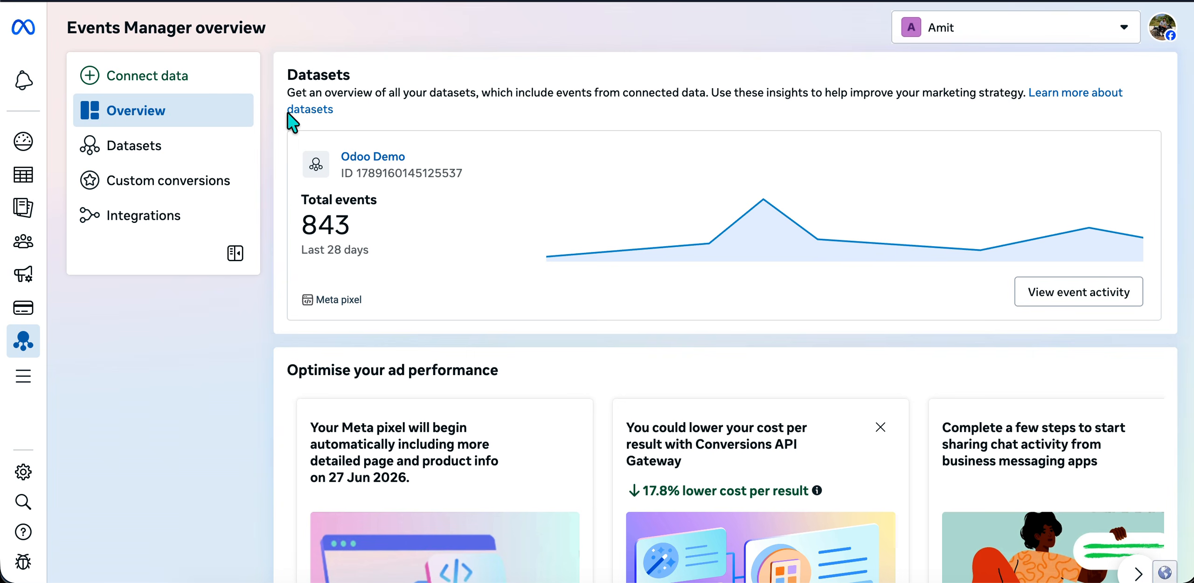
{"action": "scroll", "coordinate": [484, 203], "scroll_direction": "down", "scroll_amount": 1}
{"action": "scroll", "coordinate": [484, 202], "scroll_direction": "up", "scroll_amount": 1}
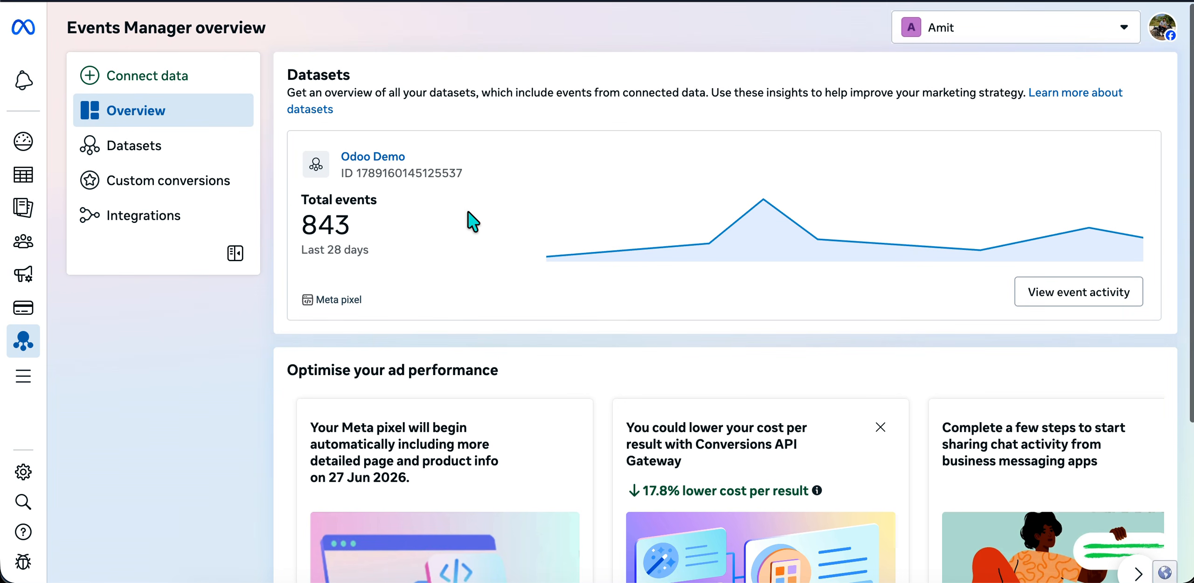
{"action": "left_click", "coordinate": [158, 149]}
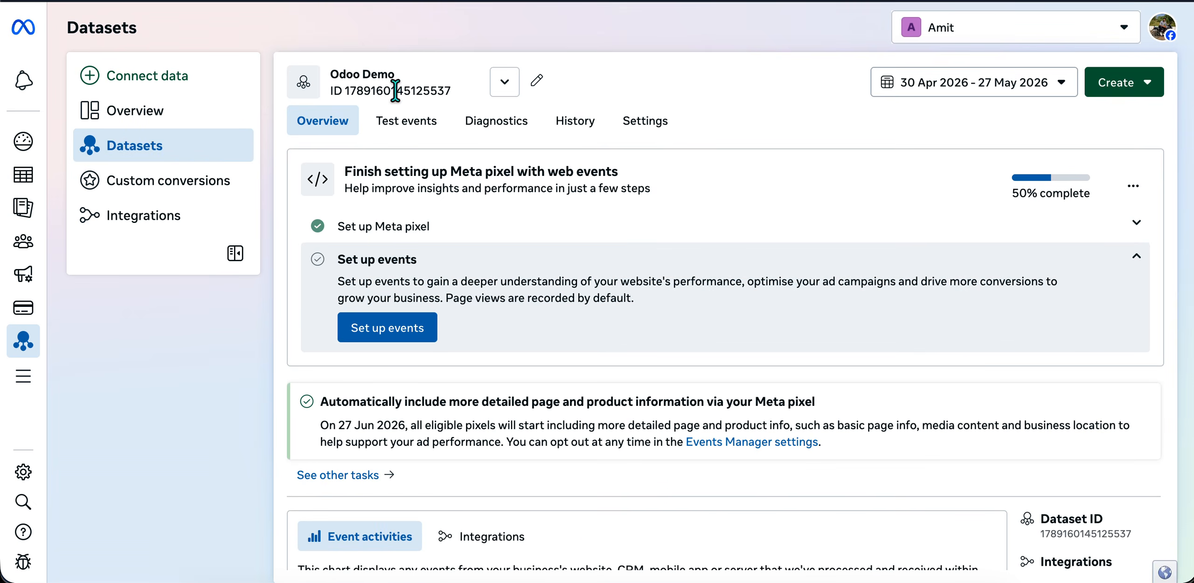
{"action": "scroll", "coordinate": [474, 229], "scroll_direction": "down", "scroll_amount": 5}
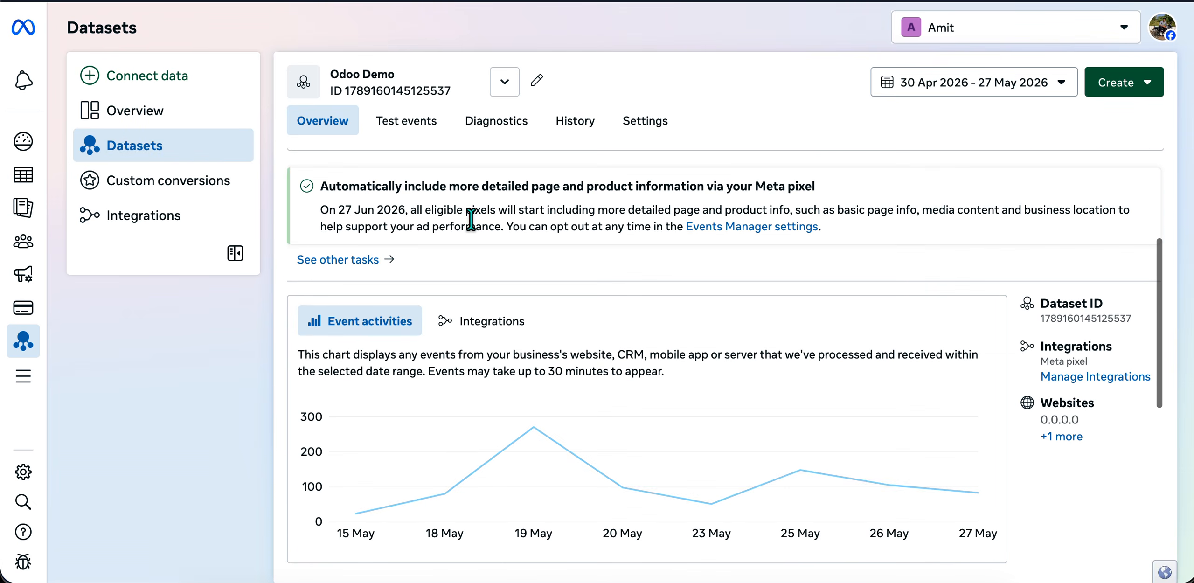
{"action": "scroll", "coordinate": [475, 229], "scroll_direction": "down", "scroll_amount": 6}
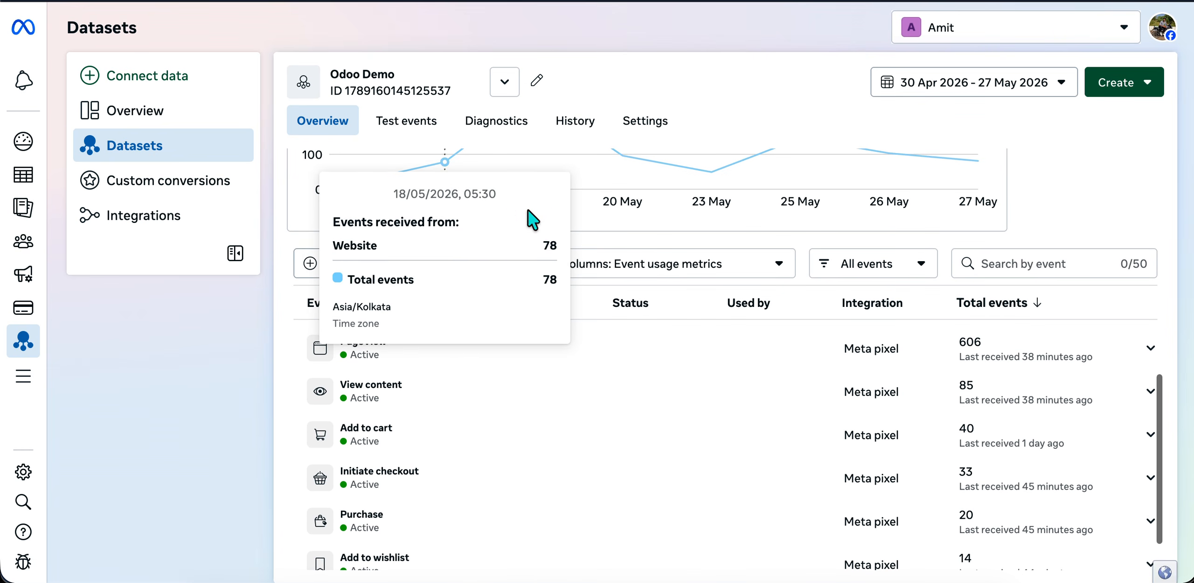
{"action": "scroll", "coordinate": [714, 440], "scroll_direction": "down", "scroll_amount": 1}
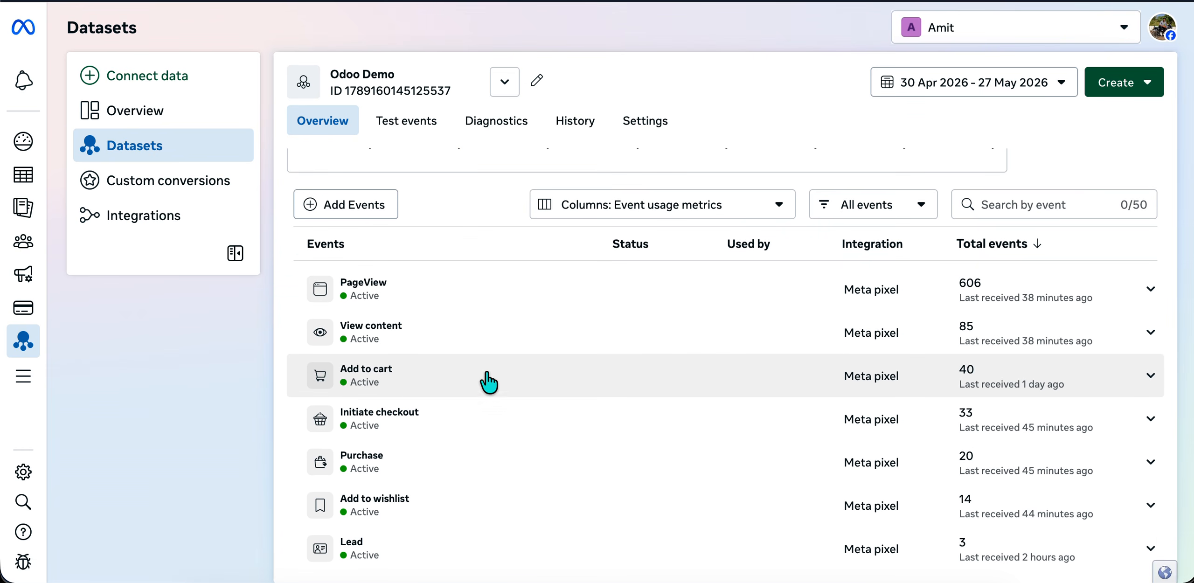
{"action": "scroll", "coordinate": [476, 383], "scroll_direction": "down", "scroll_amount": 1}
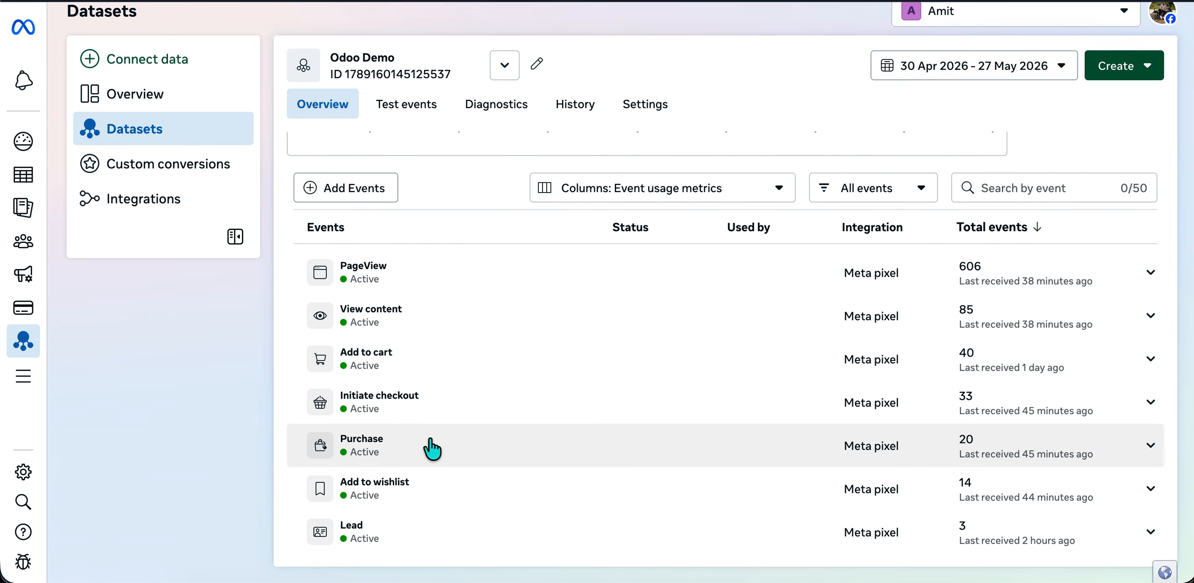
Step: Expand the Lead and Add to wishlist events in the dataset's event list and inspect the Lead activity
{"action": "left_click", "coordinate": [432, 539]}
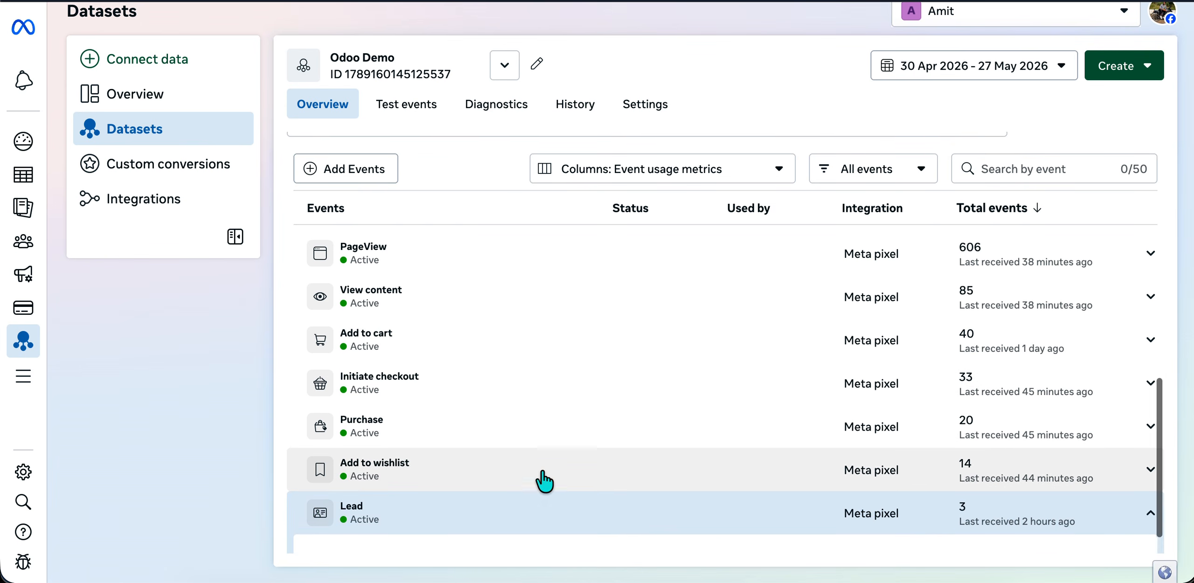
{"action": "scroll", "coordinate": [565, 518], "scroll_direction": "down", "scroll_amount": 4}
{"action": "mouse_move", "coordinate": [731, 346]}
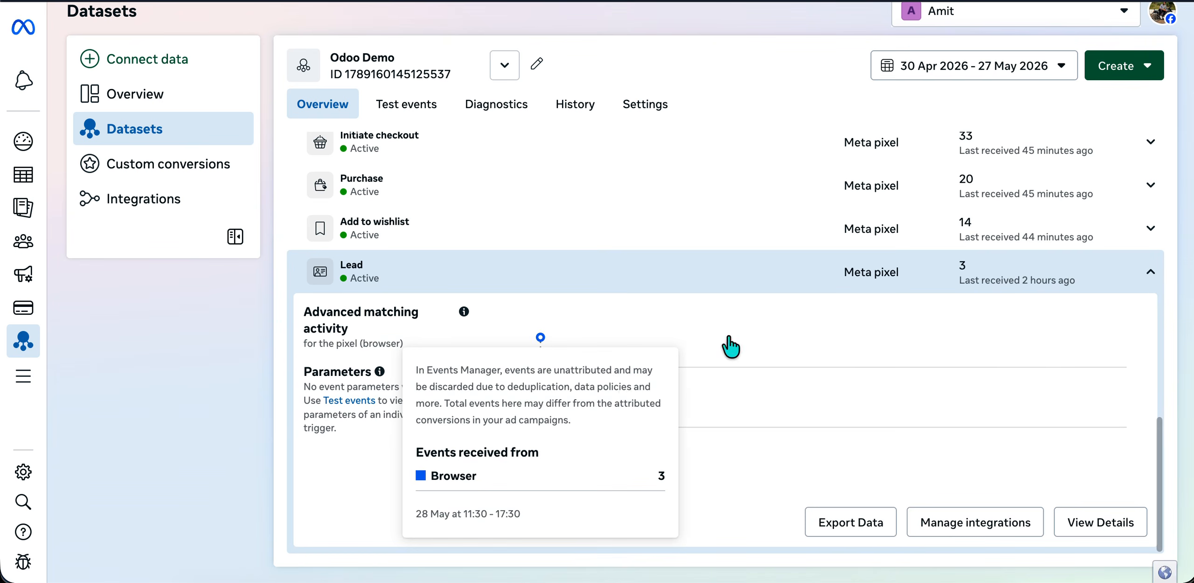
{"action": "scroll", "coordinate": [749, 343], "scroll_direction": "up", "scroll_amount": 3}
{"action": "left_click", "coordinate": [453, 358]}
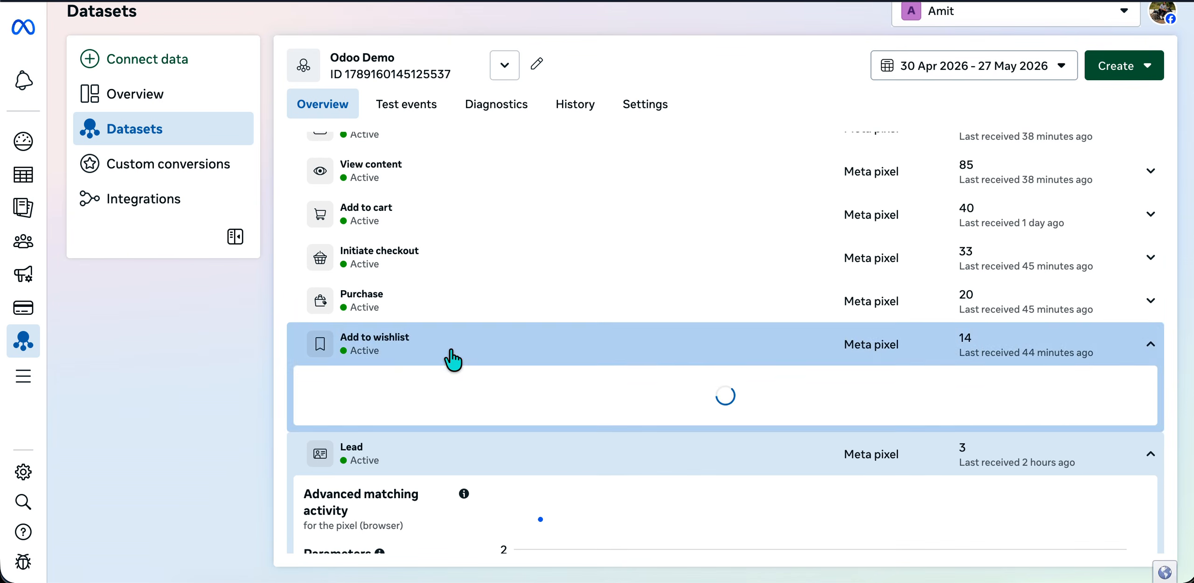
Step: Expand the PageView event and inspect its advanced matching activity, parameters and activity chart
{"action": "scroll", "coordinate": [488, 351], "scroll_direction": "up", "scroll_amount": 3}
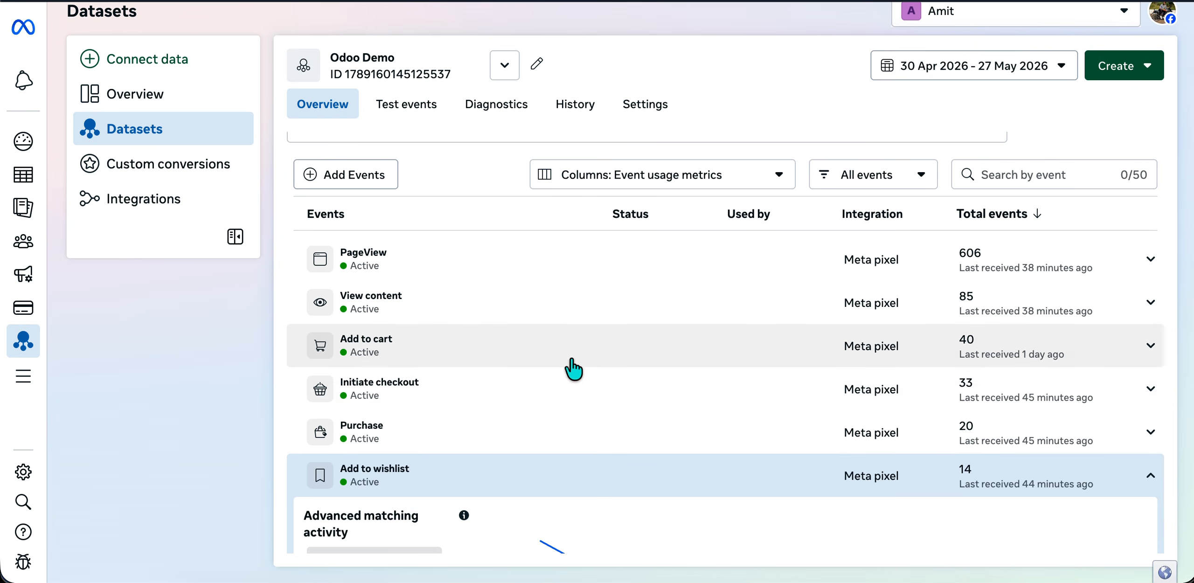
{"action": "scroll", "coordinate": [574, 368], "scroll_direction": "up", "scroll_amount": 2}
{"action": "left_click", "coordinate": [504, 338]}
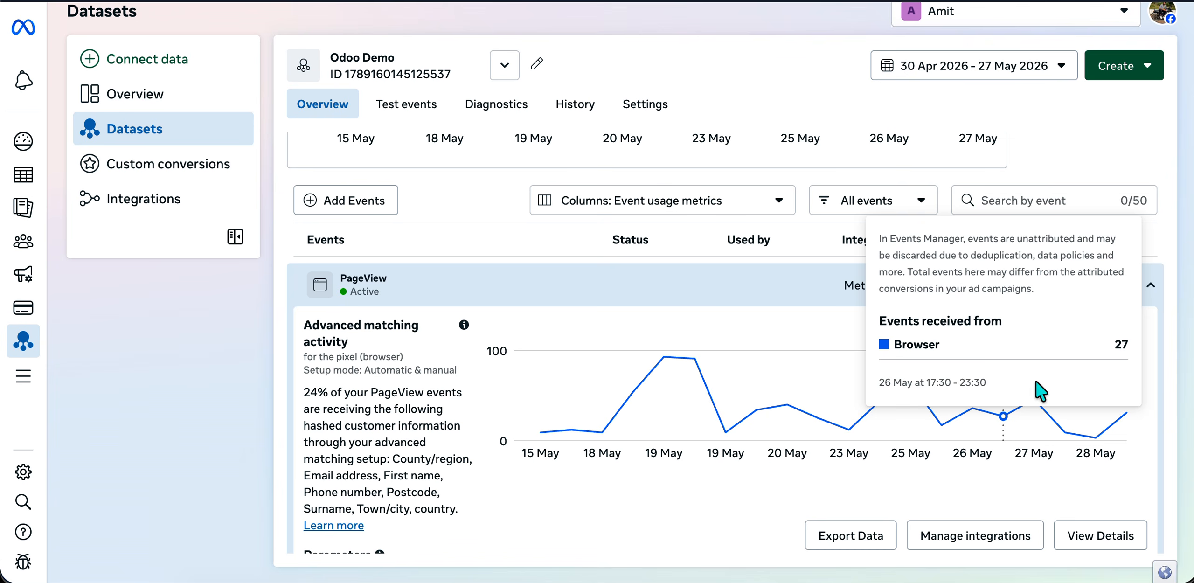
{"action": "scroll", "coordinate": [486, 401], "scroll_direction": "down", "scroll_amount": 2}
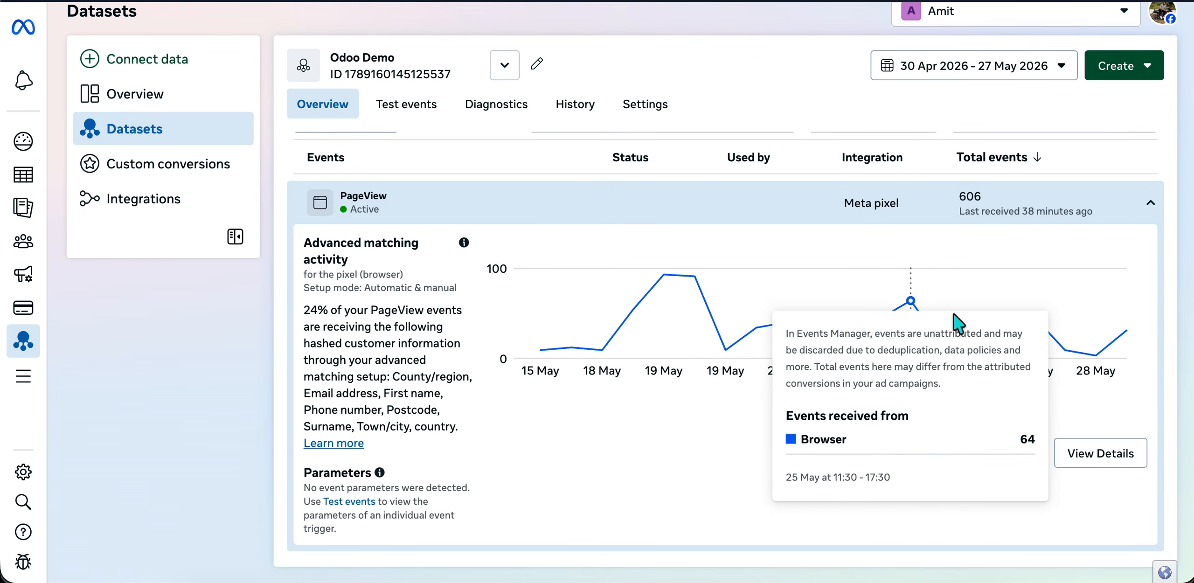
{"action": "scroll", "coordinate": [696, 384], "scroll_direction": "down", "scroll_amount": 3}
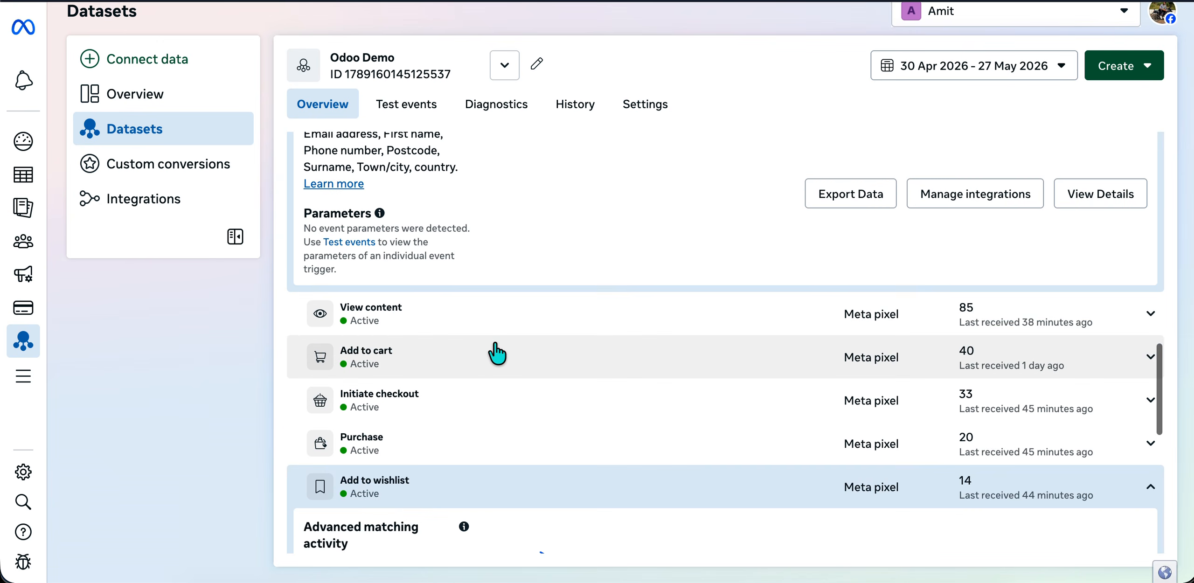
Step: Inspect the activity details of the View content event, collapse them, and inspect those of the Add to cart event
{"action": "left_click", "coordinate": [485, 325]}
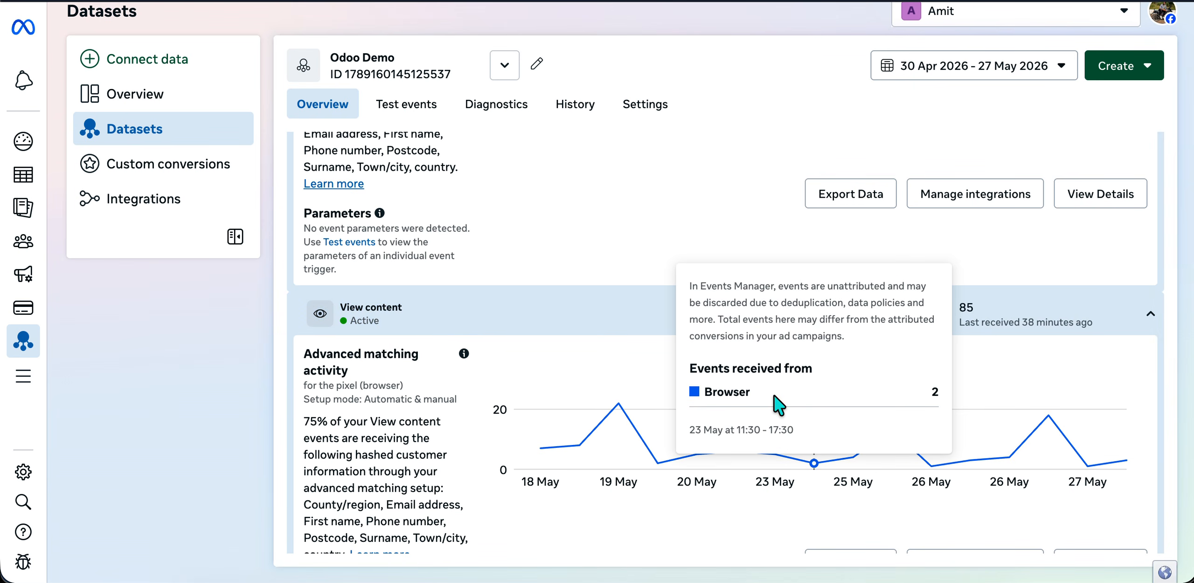
{"action": "left_click", "coordinate": [355, 315]}
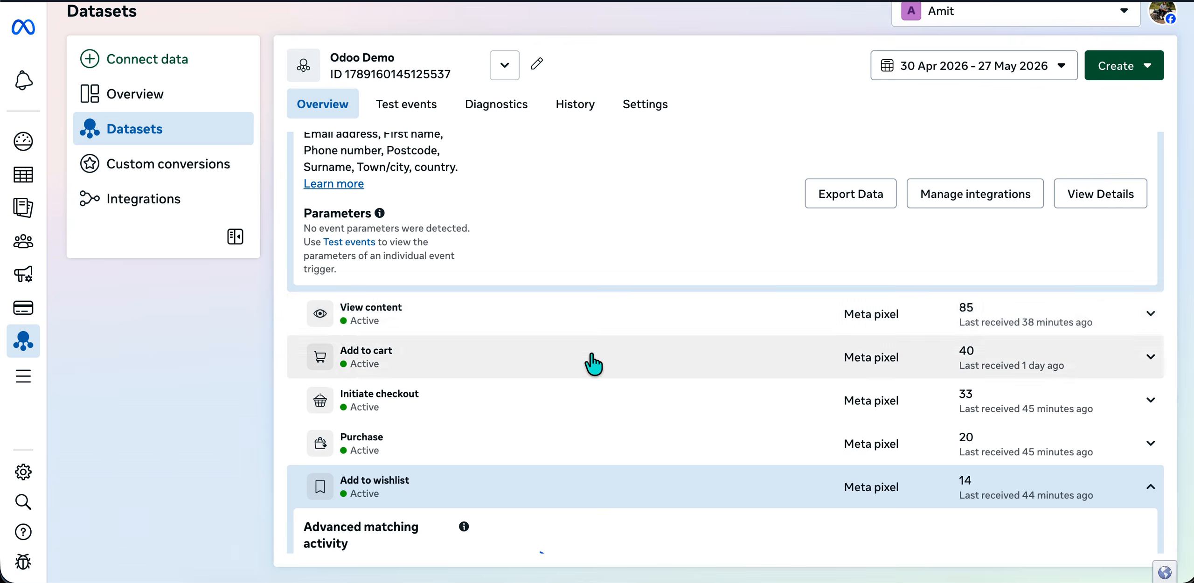
{"action": "left_click", "coordinate": [555, 360]}
{"action": "scroll", "coordinate": [602, 406], "scroll_direction": "down", "scroll_amount": 3}
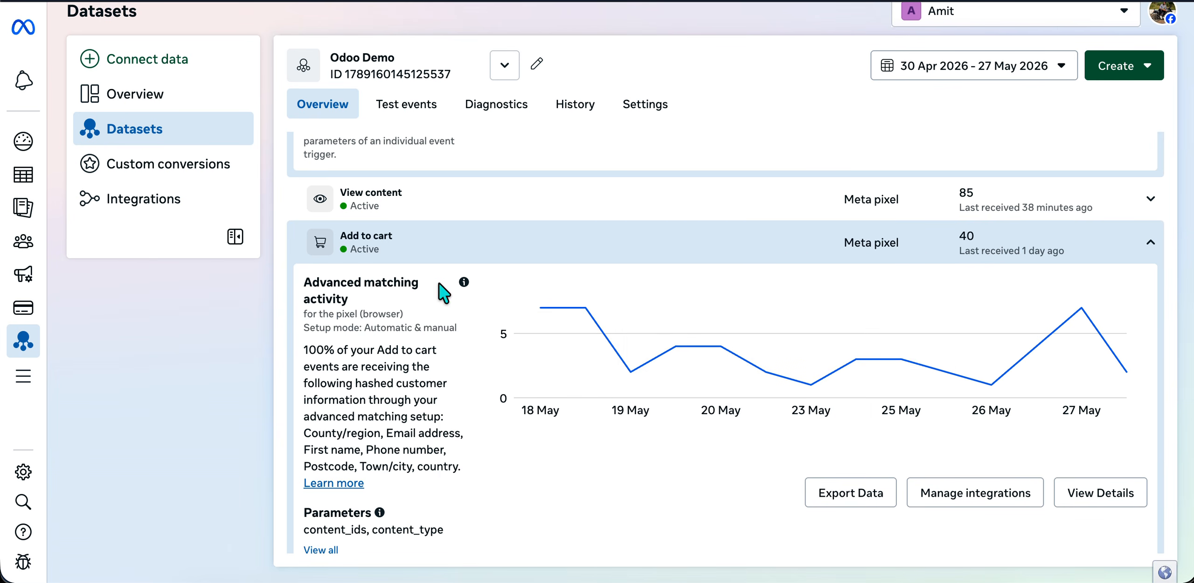
Step: Collapse the Add to cart, Add to wishlist and Lead details, and look over the rest of the dataset overview
{"action": "left_click", "coordinate": [443, 250]}
{"action": "scroll", "coordinate": [466, 346], "scroll_direction": "down", "scroll_amount": 2}
{"action": "left_click", "coordinate": [432, 321]}
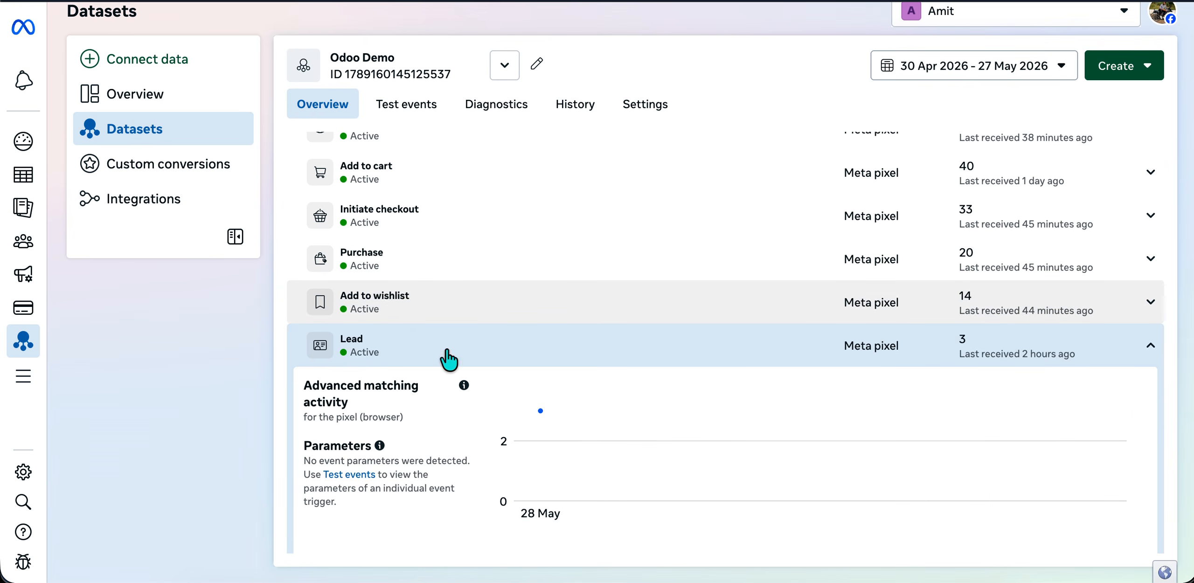
{"action": "scroll", "coordinate": [448, 369], "scroll_direction": "down", "scroll_amount": 1}
{"action": "left_click", "coordinate": [453, 310]}
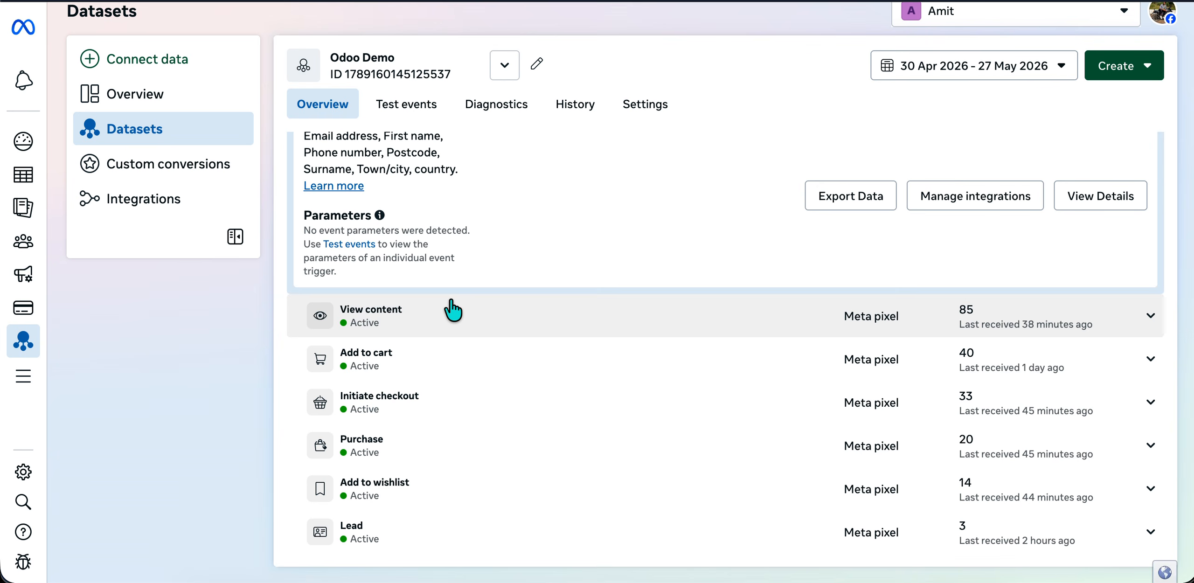
{"action": "scroll", "coordinate": [669, 345], "scroll_direction": "up", "scroll_amount": 5}
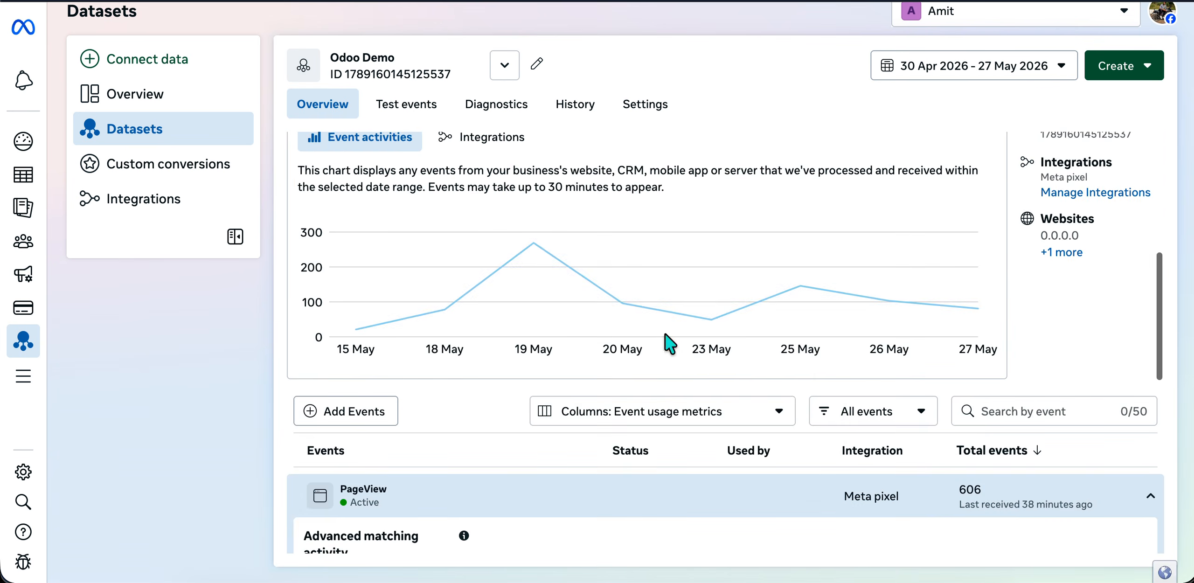
{"action": "scroll", "coordinate": [700, 303], "scroll_direction": "up", "scroll_amount": 5}
{"action": "scroll", "coordinate": [672, 240], "scroll_direction": "up", "scroll_amount": 2}
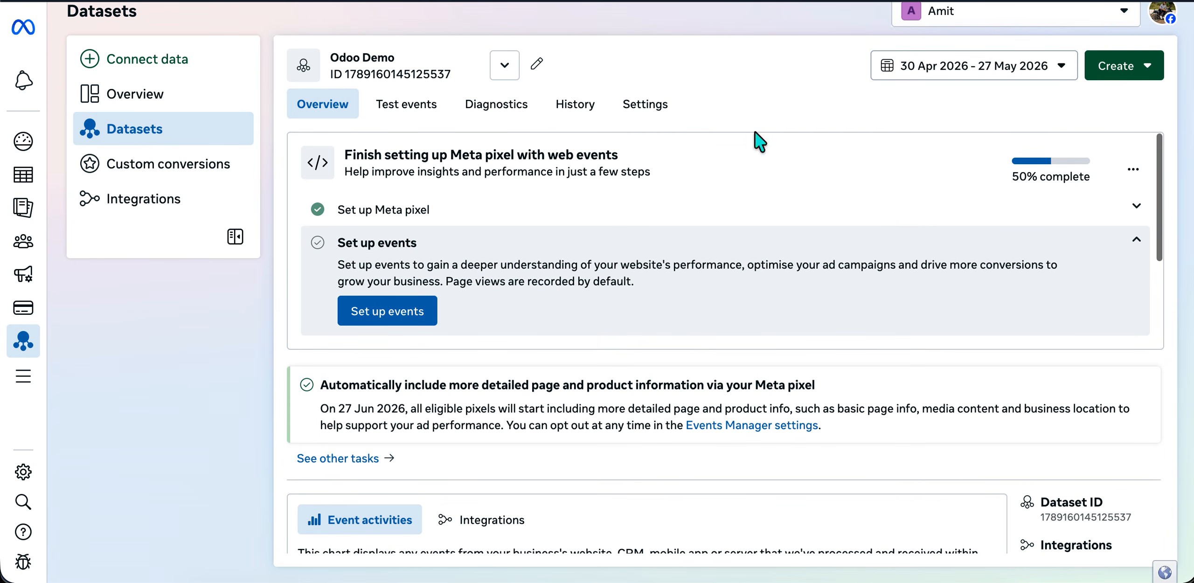
{"action": "scroll", "coordinate": [706, 293], "scroll_direction": "down", "scroll_amount": 10}
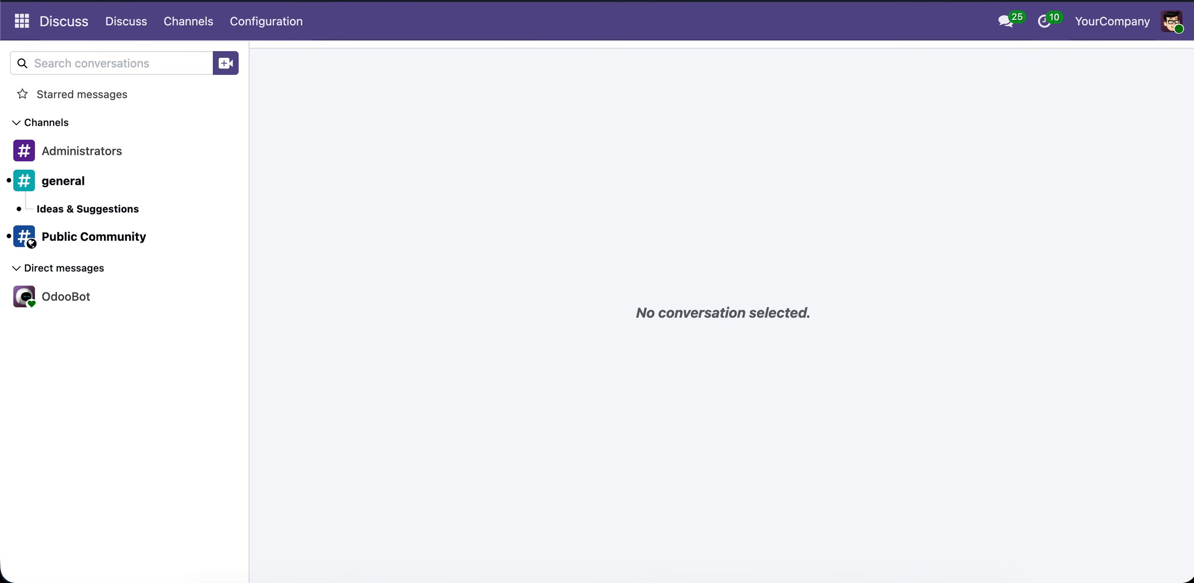
Step: Switch to the Website app and open its tracking logs
{"action": "left_click", "coordinate": [21, 23]}
{"action": "left_click", "coordinate": [47, 129]}
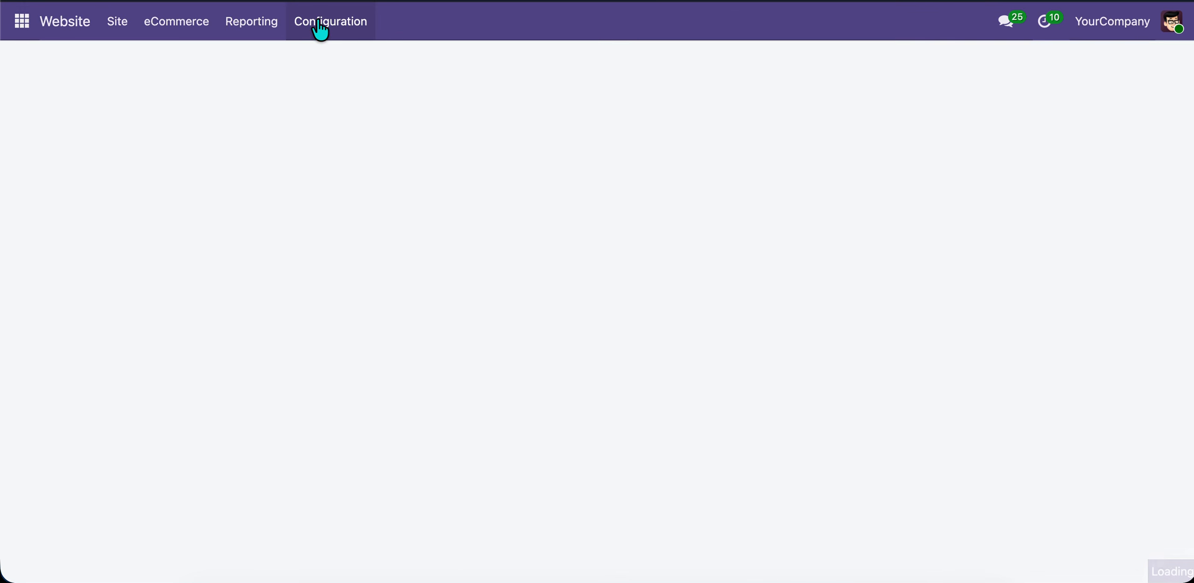
{"action": "left_click", "coordinate": [320, 28]}
{"action": "left_click", "coordinate": [343, 257]}
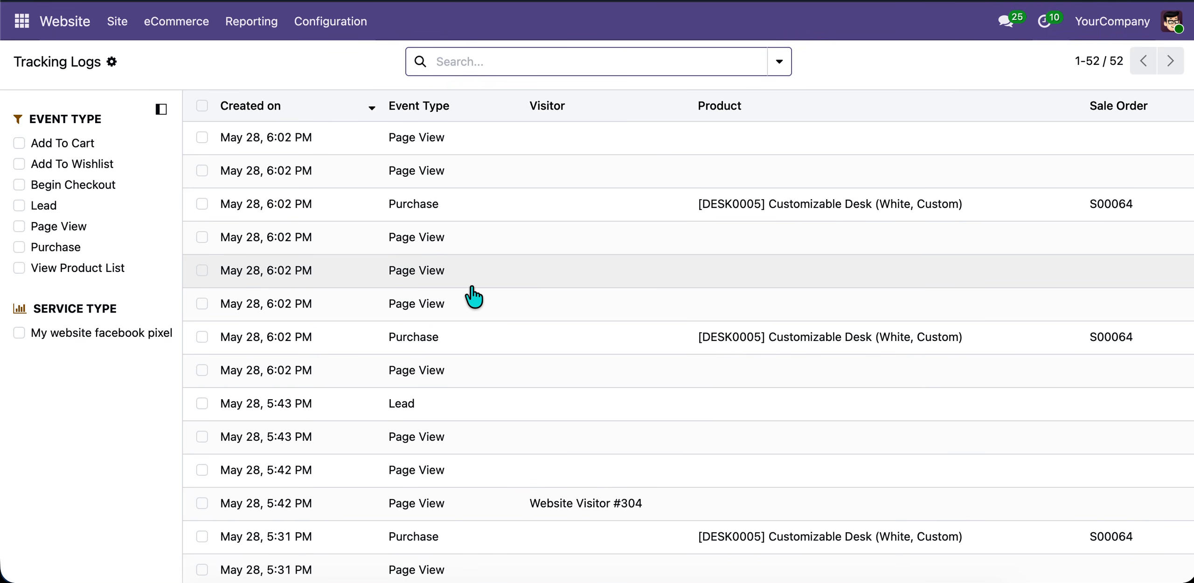
Step: Look through the logged tracking events, examining their event types, visitors, products and sale orders
{"action": "scroll", "coordinate": [474, 297], "scroll_direction": "down", "scroll_amount": 1}
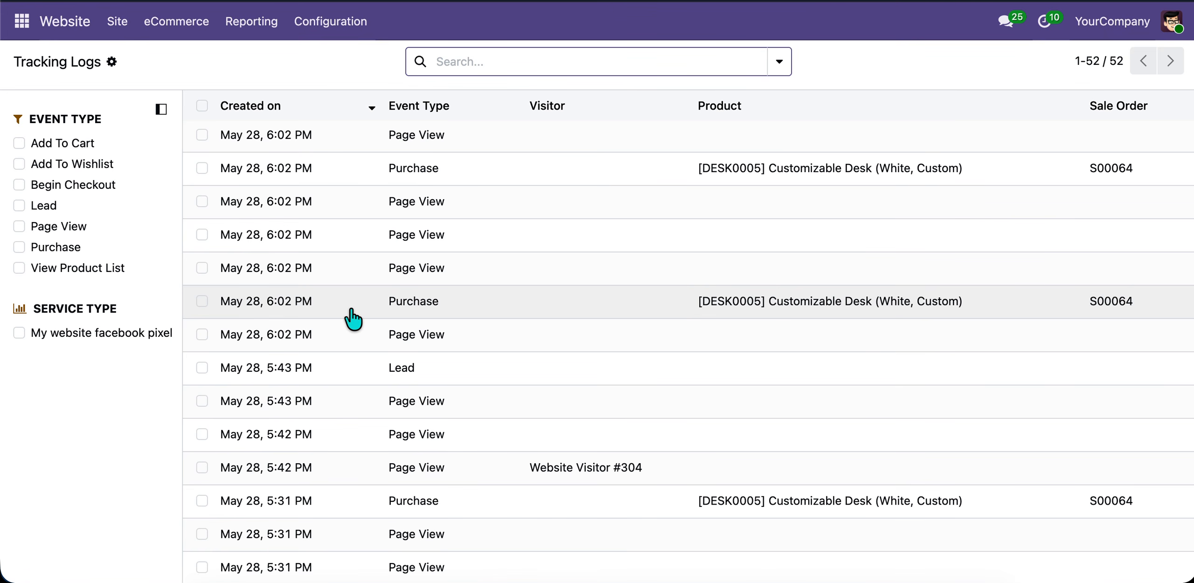
{"action": "scroll", "coordinate": [334, 280], "scroll_direction": "down", "scroll_amount": 3}
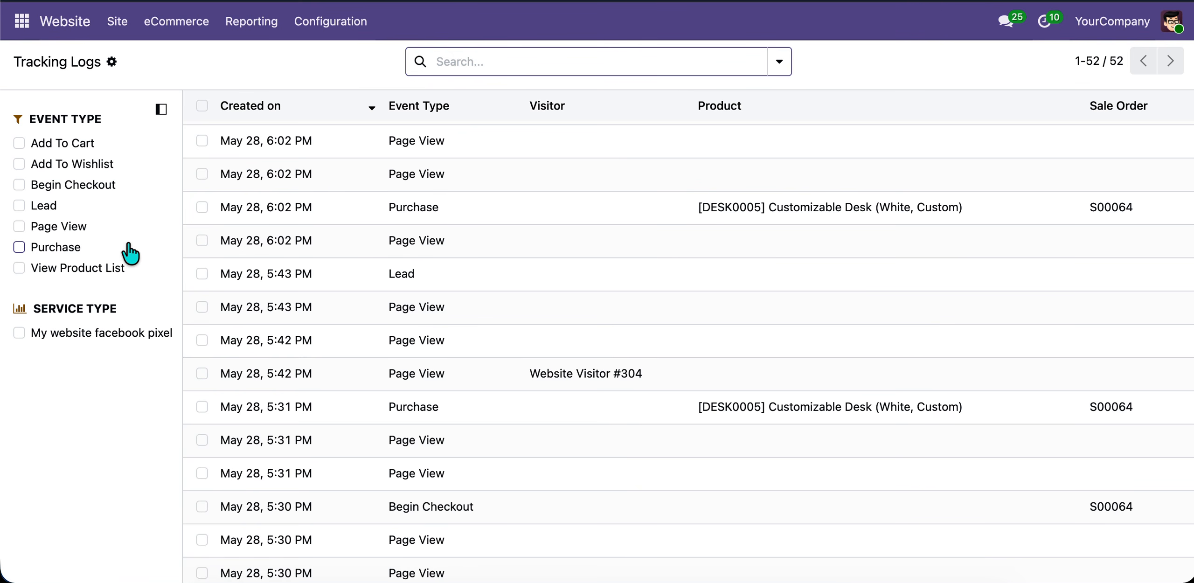
{"action": "scroll", "coordinate": [317, 277], "scroll_direction": "down", "scroll_amount": 1}
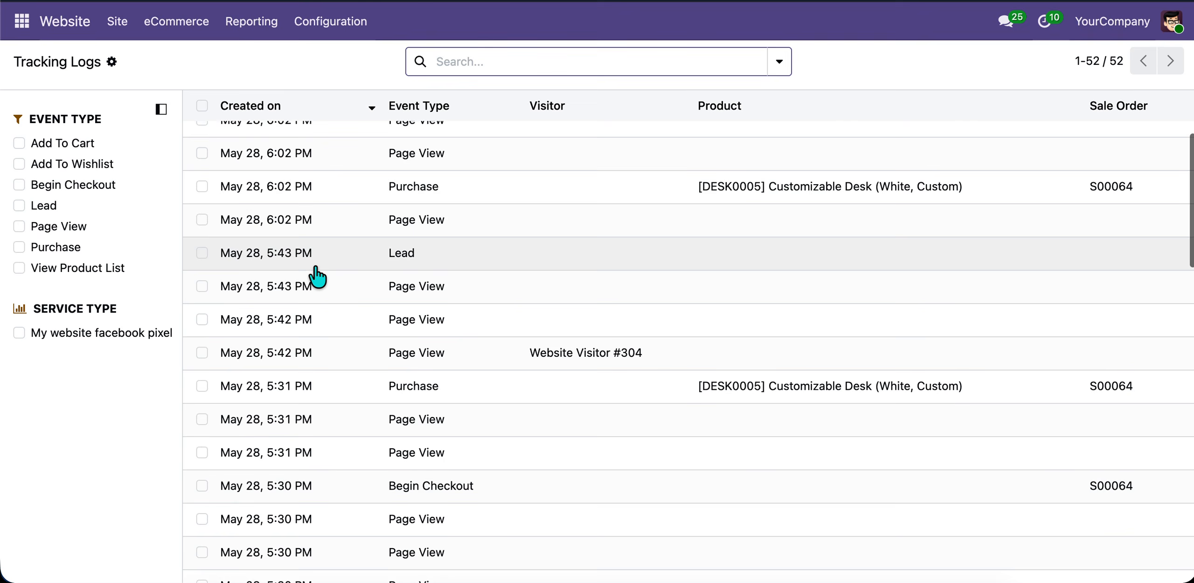
{"action": "scroll", "coordinate": [317, 277], "scroll_direction": "down", "scroll_amount": 5}
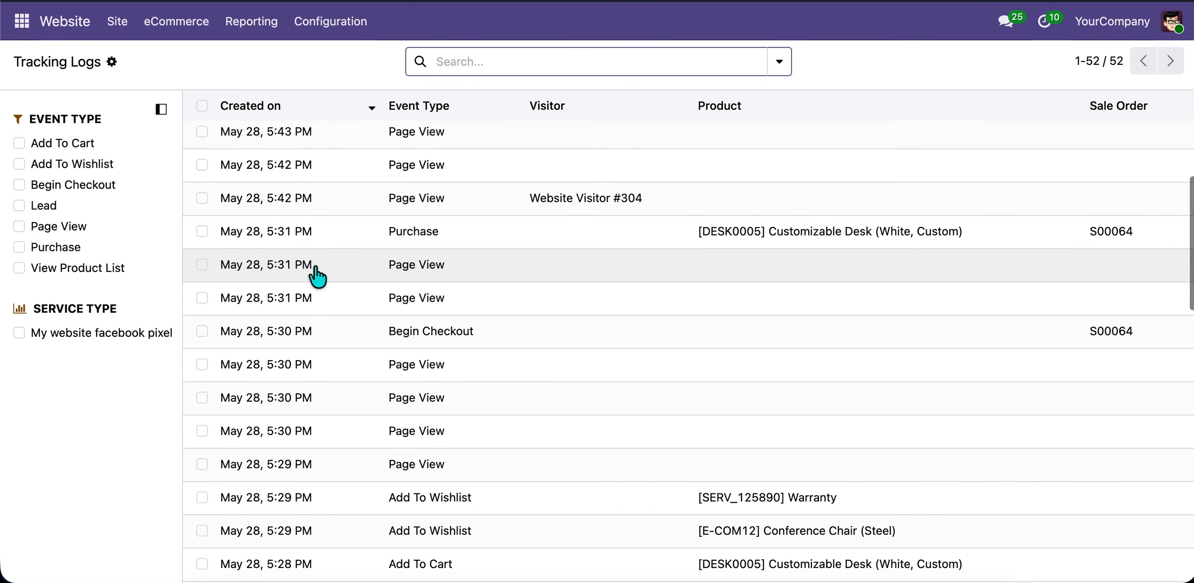
{"action": "scroll", "coordinate": [317, 277], "scroll_direction": "down", "scroll_amount": 1}
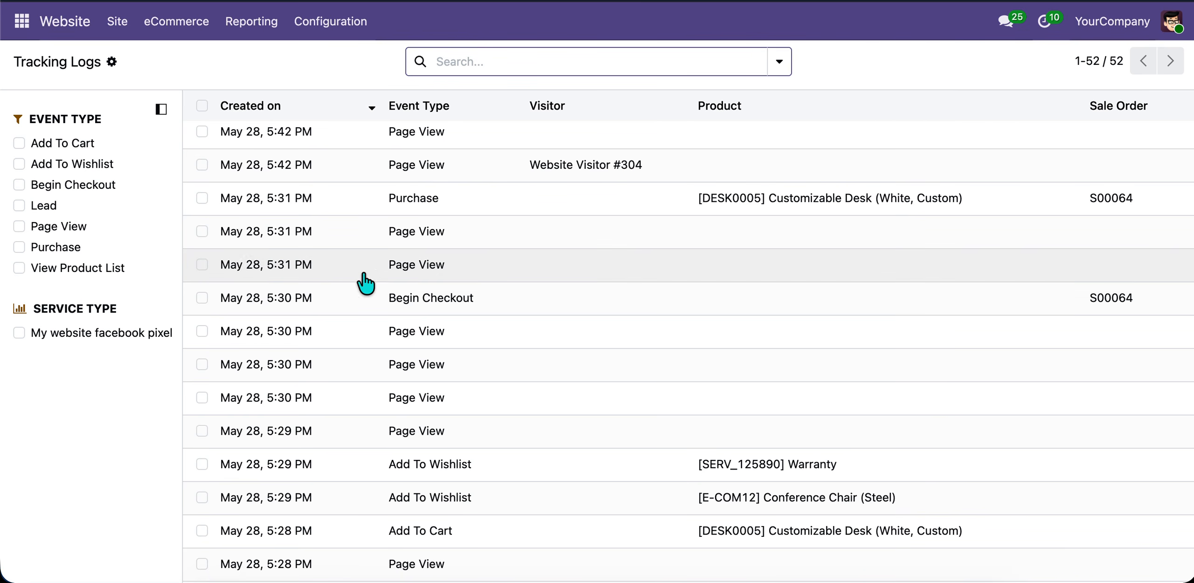
{"action": "scroll", "coordinate": [368, 285], "scroll_direction": "down", "scroll_amount": 1}
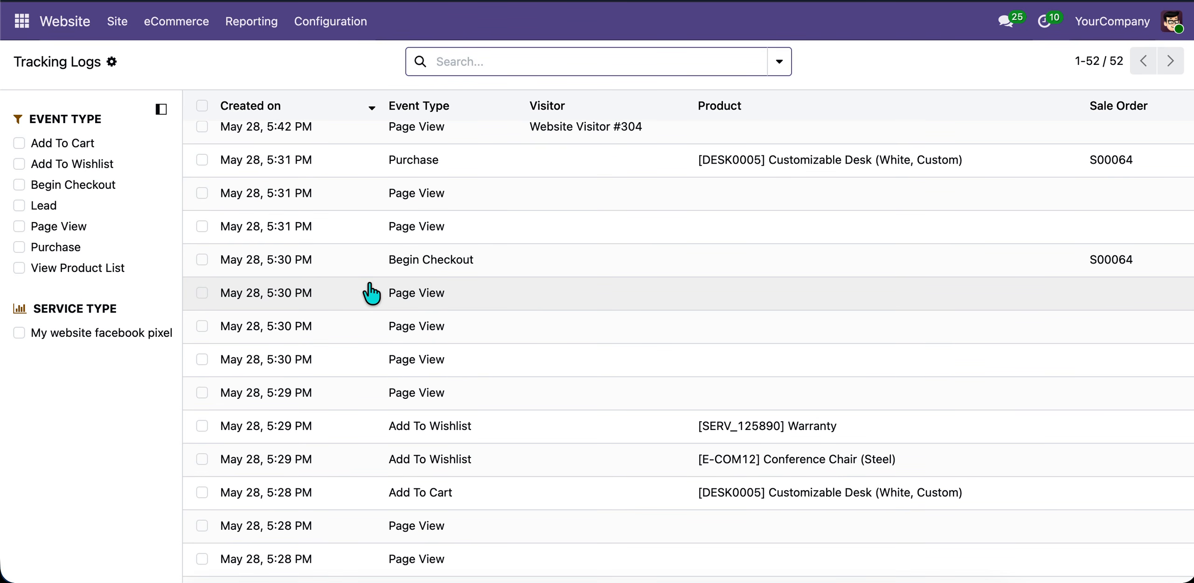
{"action": "scroll", "coordinate": [304, 173], "scroll_direction": "up", "scroll_amount": 1}
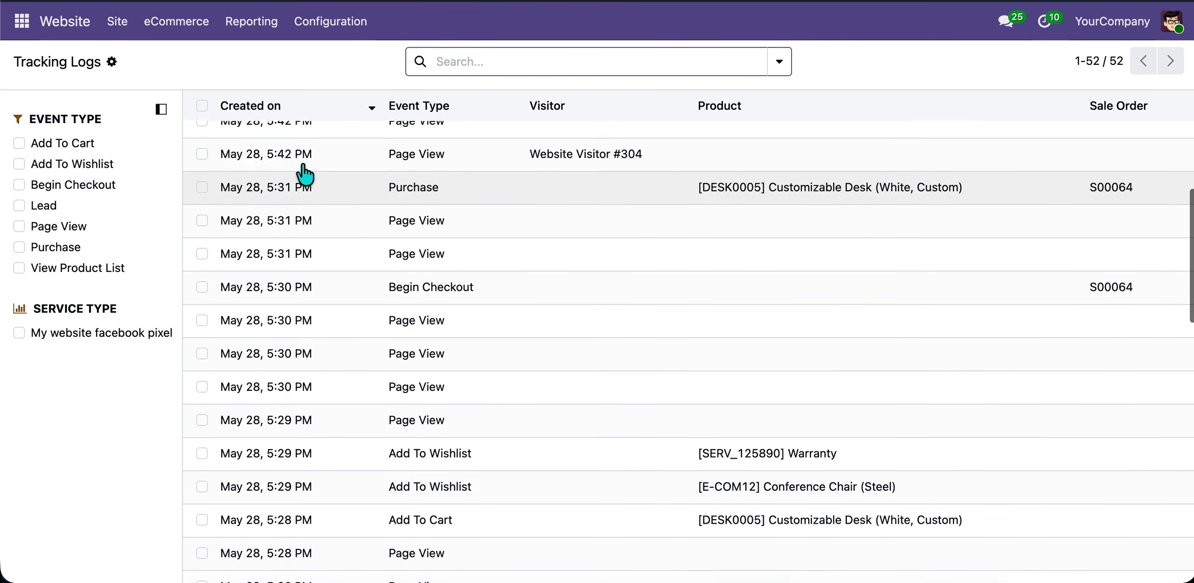
{"action": "scroll", "coordinate": [305, 173], "scroll_direction": "up", "scroll_amount": 4}
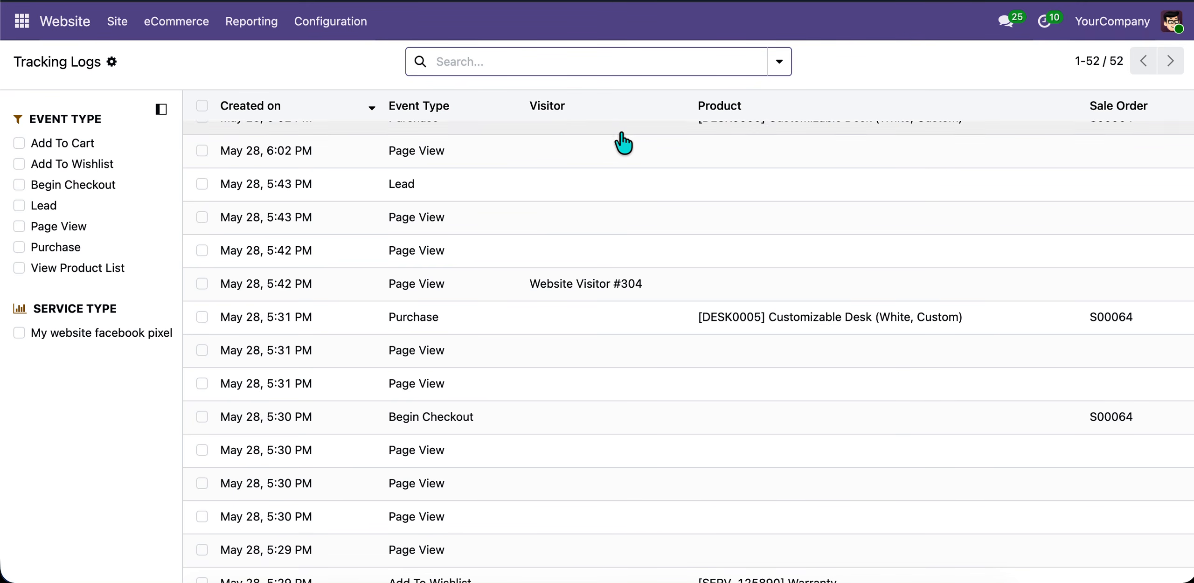
{"action": "scroll", "coordinate": [653, 382], "scroll_direction": "up", "scroll_amount": 5}
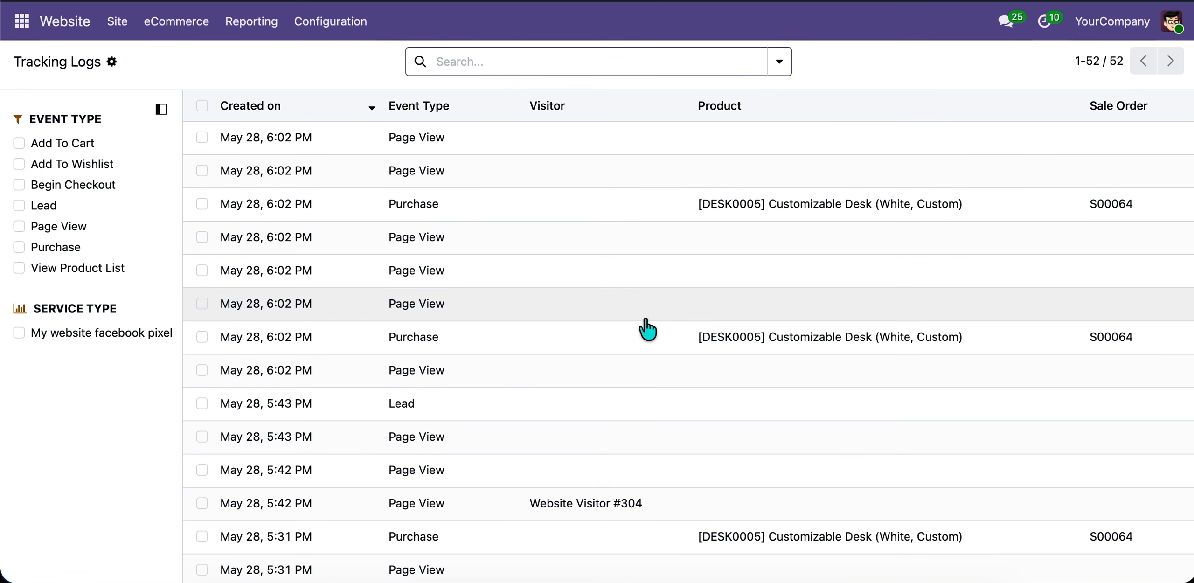
{"action": "scroll", "coordinate": [648, 329], "scroll_direction": "down", "scroll_amount": 6}
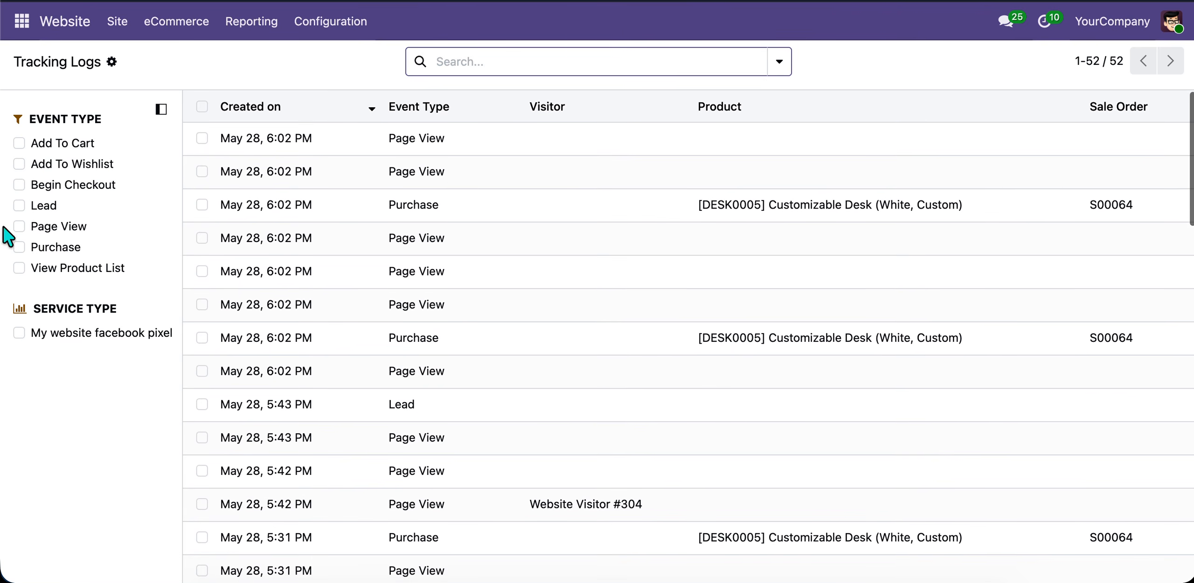
Step: Filter the logs by Add To Cart, inspect the latest Customizable Desk log entry, and clear the filter
{"action": "left_click", "coordinate": [71, 146]}
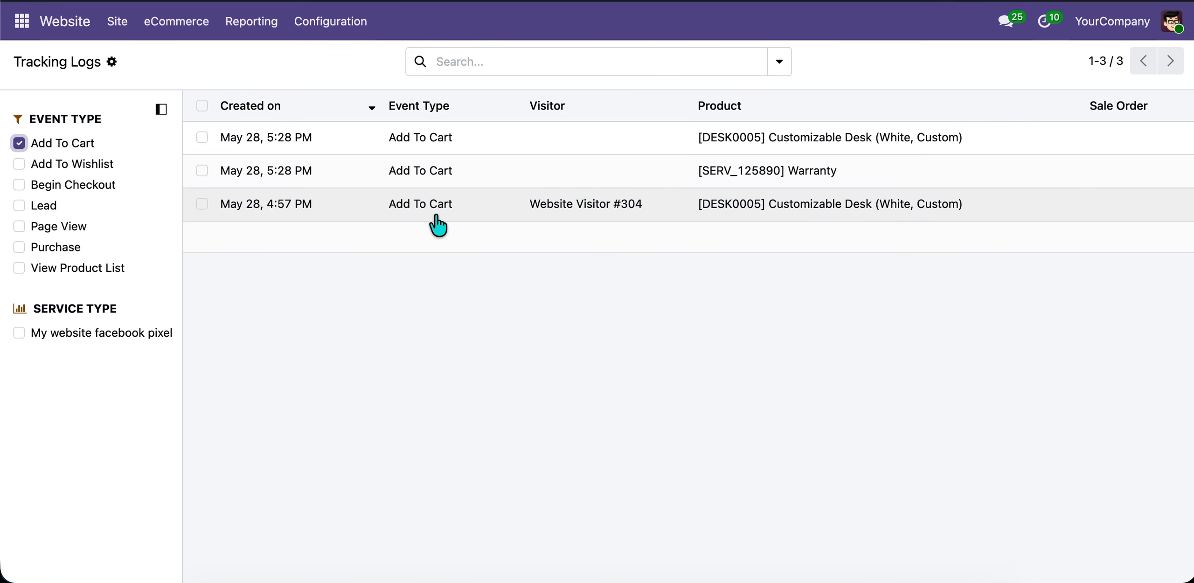
{"action": "left_click", "coordinate": [499, 149]}
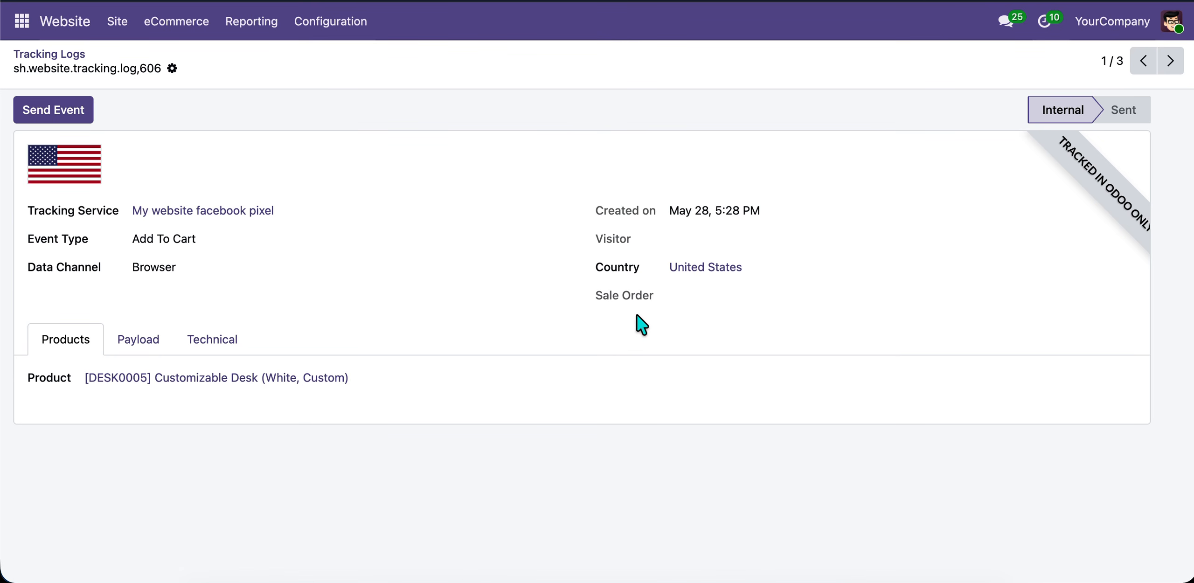
{"action": "left_click", "coordinate": [58, 55]}
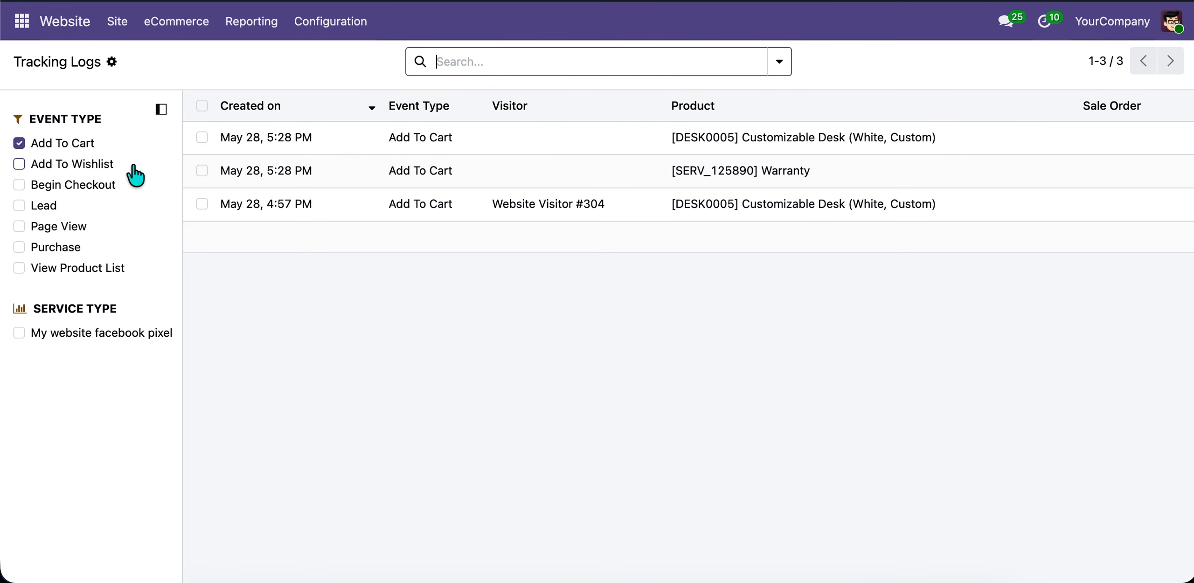
{"action": "left_click", "coordinate": [59, 148]}
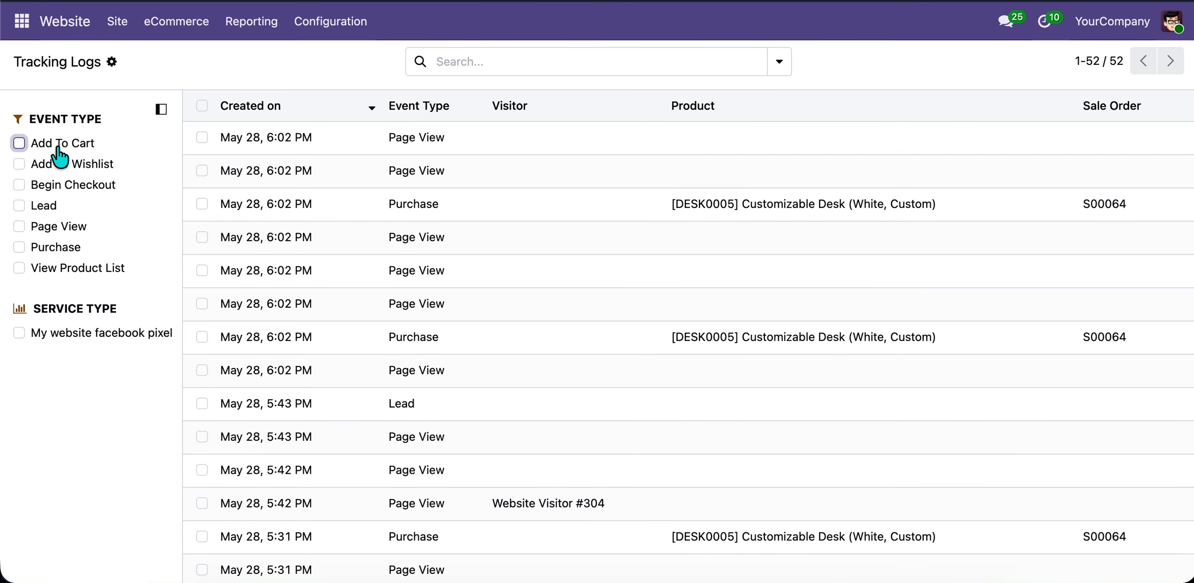
Step: Filter the logs by Purchase, inspect the product, payload and technical details of the May 28, 4:58 PM entry, and clear the filter
{"action": "left_click", "coordinate": [88, 248]}
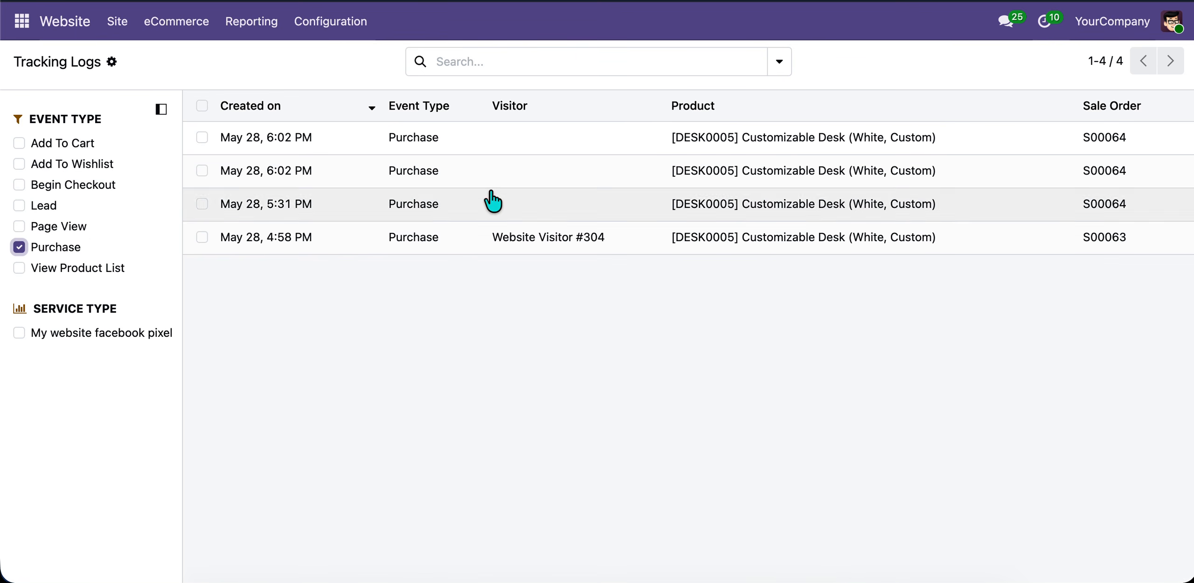
{"action": "left_click", "coordinate": [467, 238]}
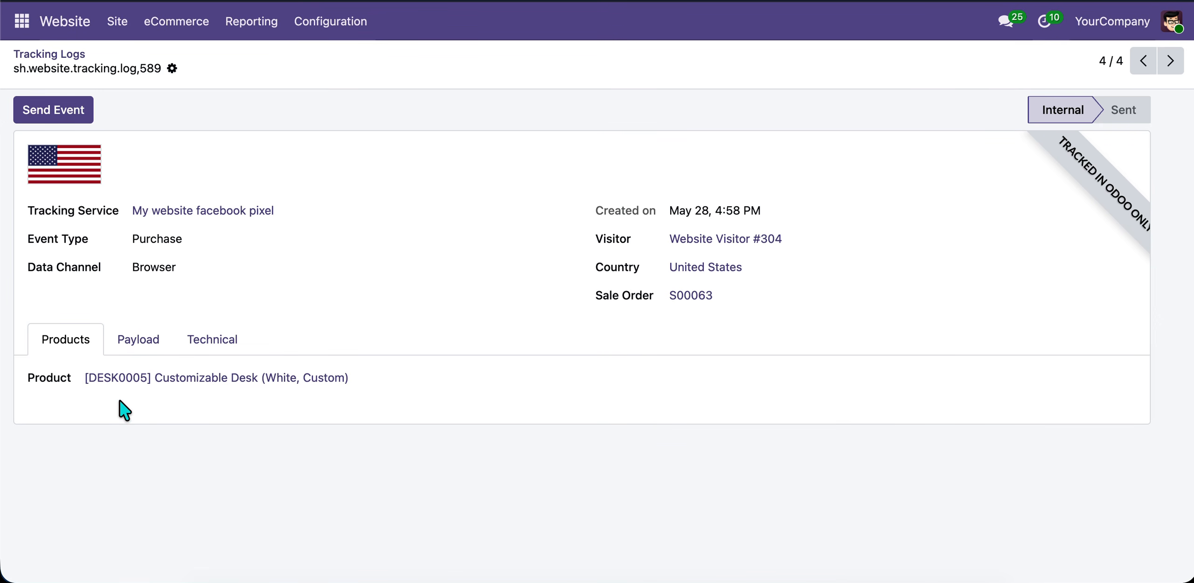
{"action": "left_click", "coordinate": [140, 340]}
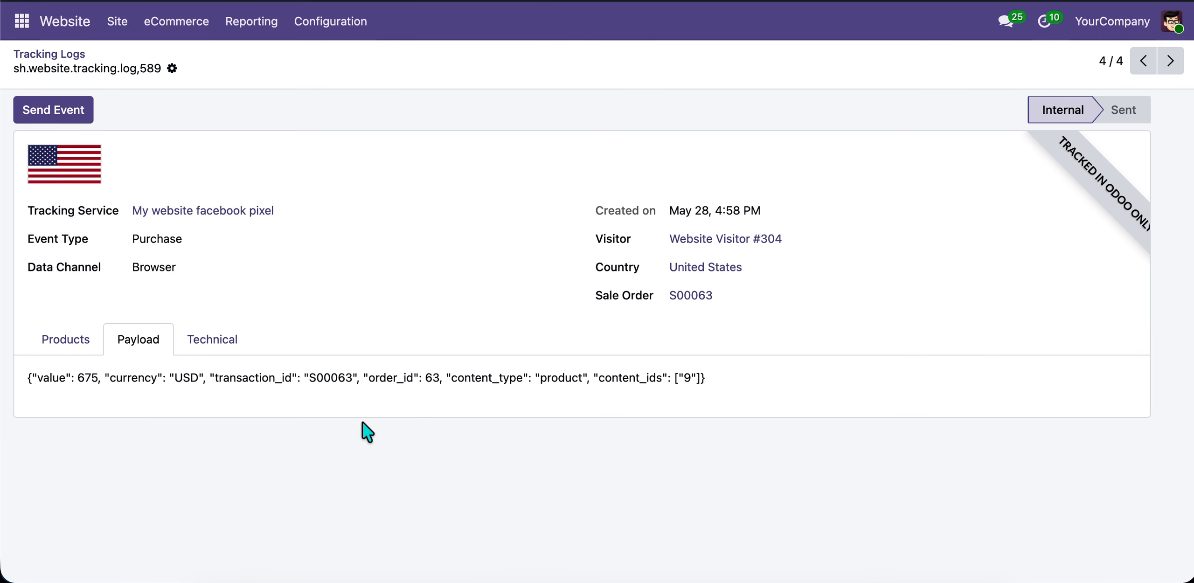
{"action": "left_click", "coordinate": [216, 340]}
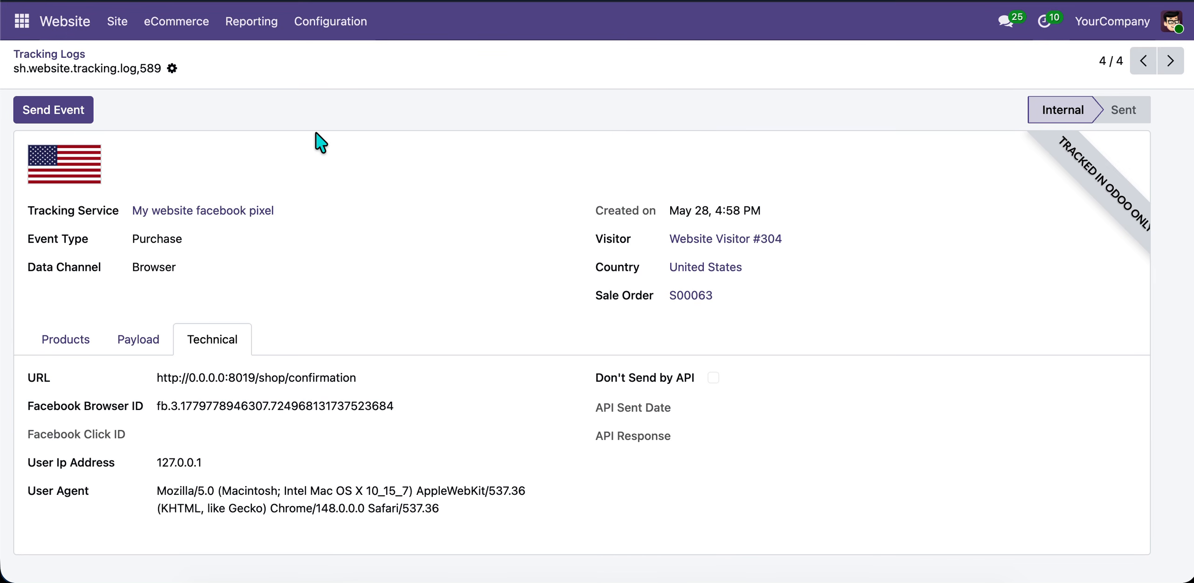
{"action": "left_click", "coordinate": [78, 55]}
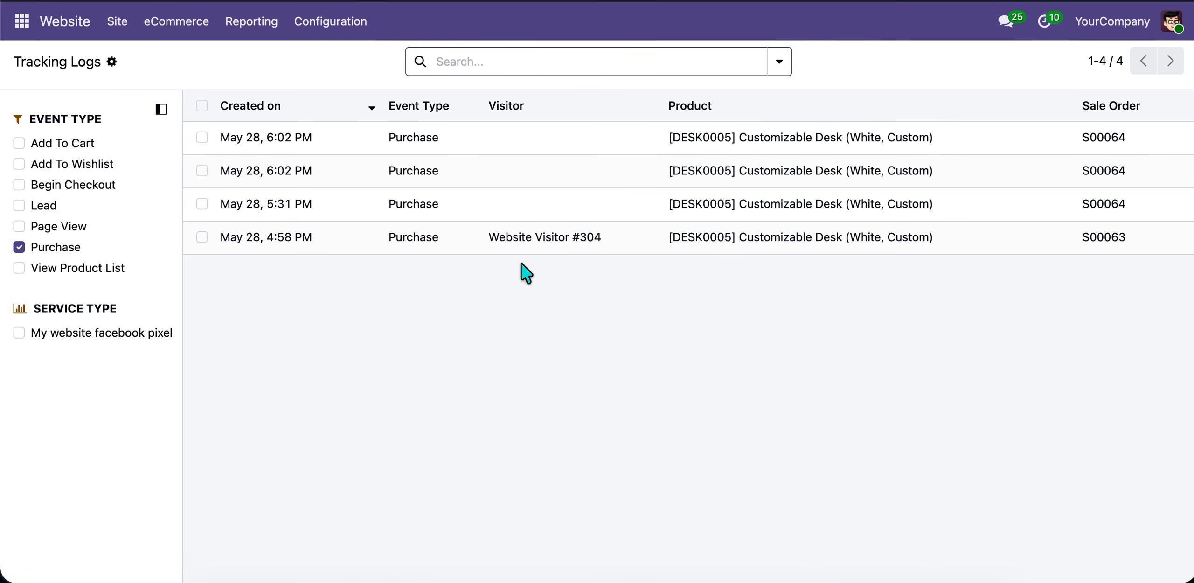
{"action": "left_click", "coordinate": [19, 248]}
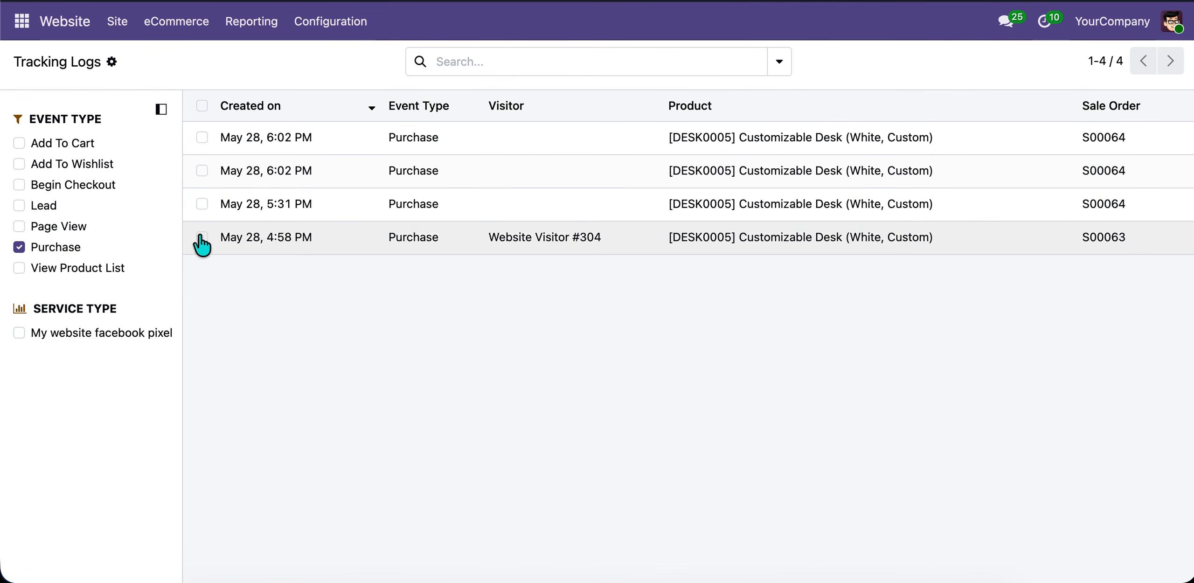
{"action": "left_click", "coordinate": [19, 247]}
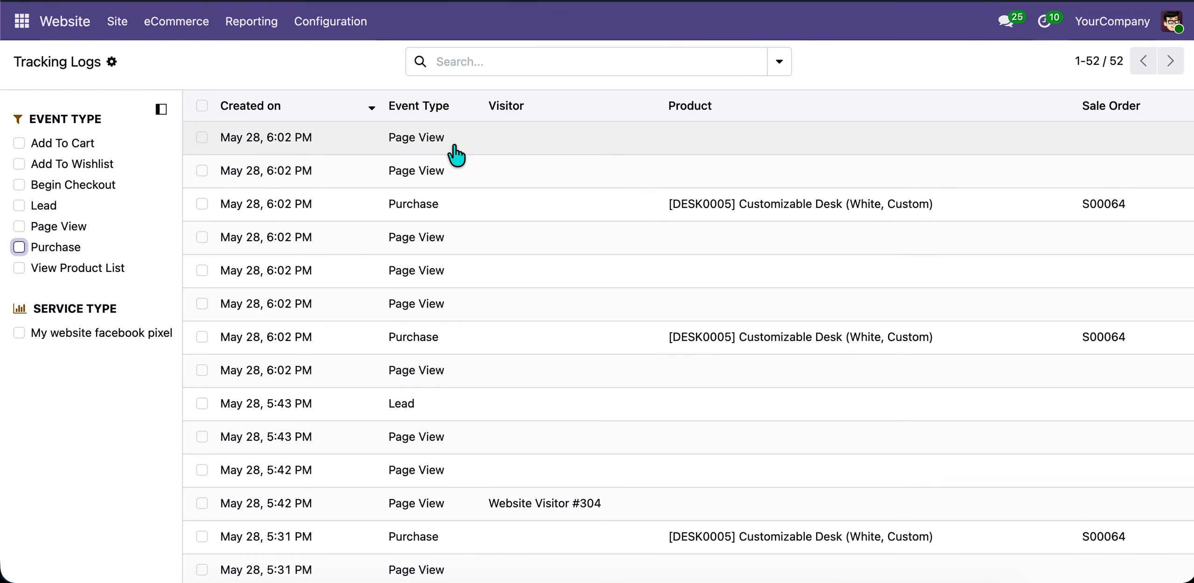
Step: Enable "Facebook Pixel - Consent is Revoked (by default)" in the Privacy section of the website settings and save
{"action": "left_click", "coordinate": [70, 0]}
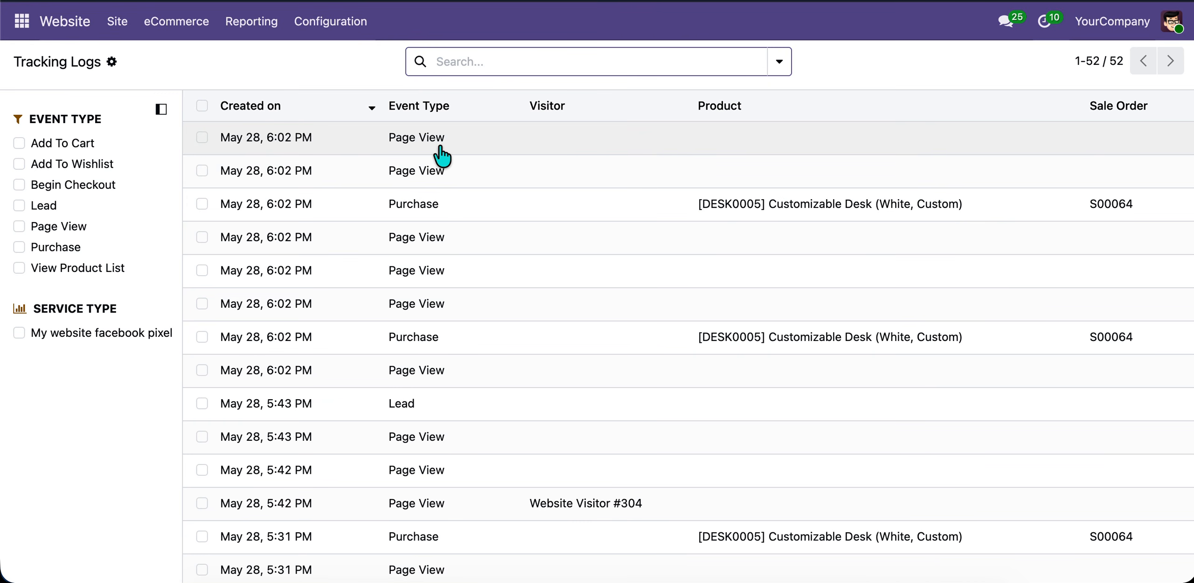
{"action": "left_click", "coordinate": [343, 35]}
{"action": "left_click", "coordinate": [343, 61]}
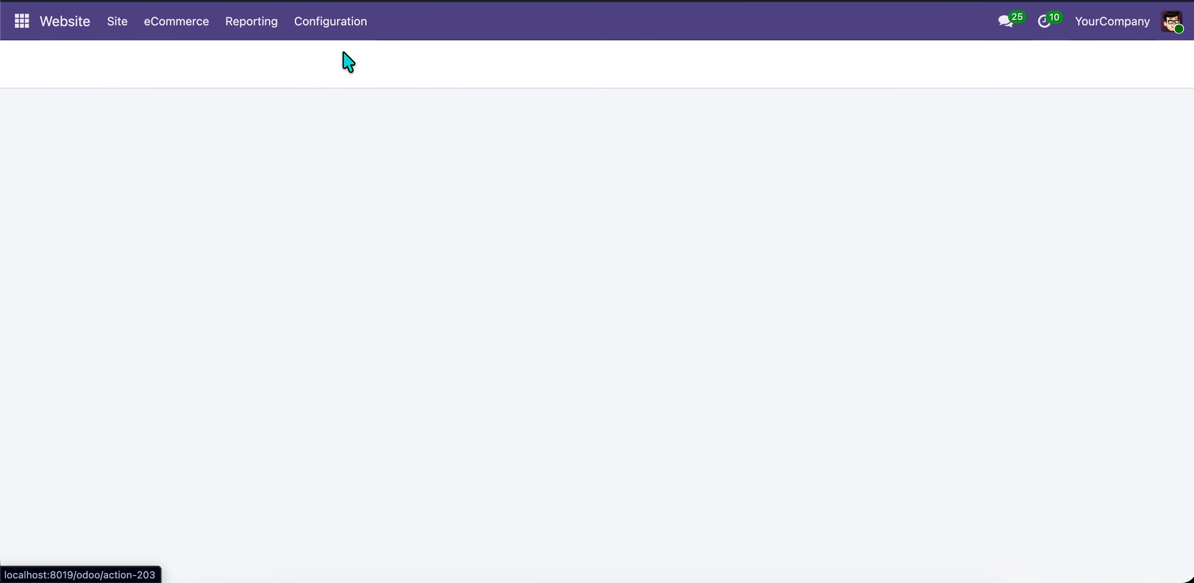
{"action": "scroll", "coordinate": [347, 341], "scroll_direction": "down", "scroll_amount": 7}
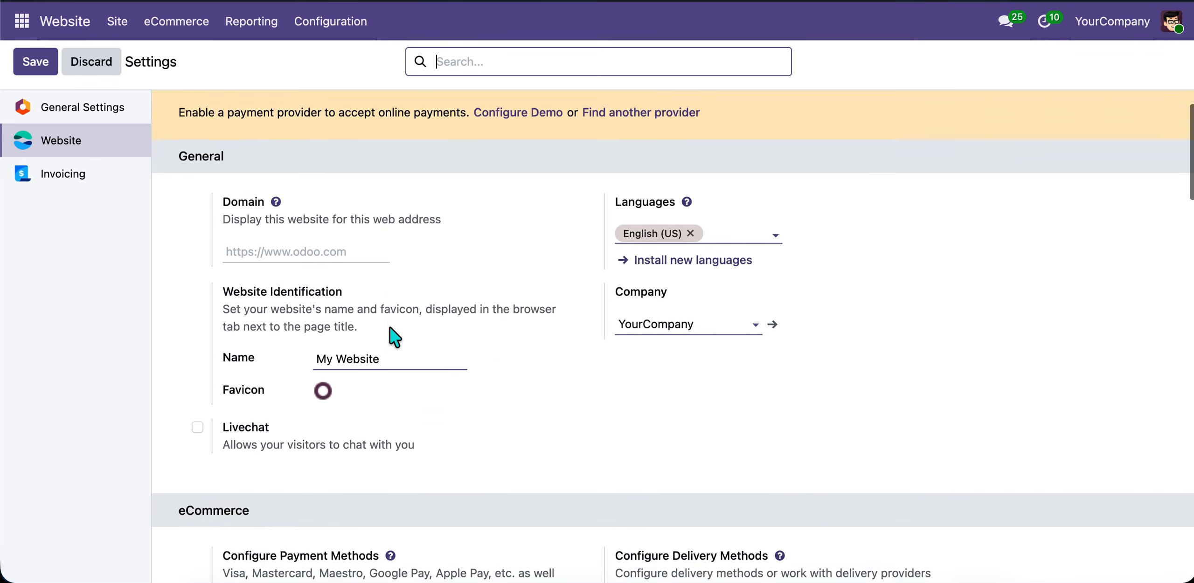
{"action": "scroll", "coordinate": [394, 336], "scroll_direction": "down", "scroll_amount": 14}
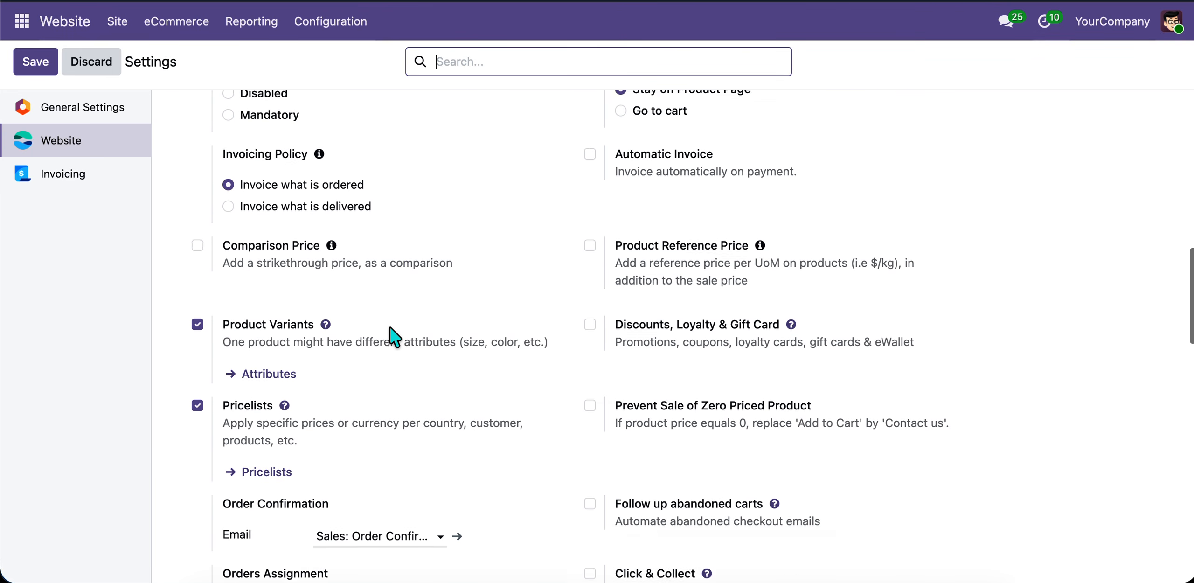
{"action": "scroll", "coordinate": [392, 331], "scroll_direction": "down", "scroll_amount": 2}
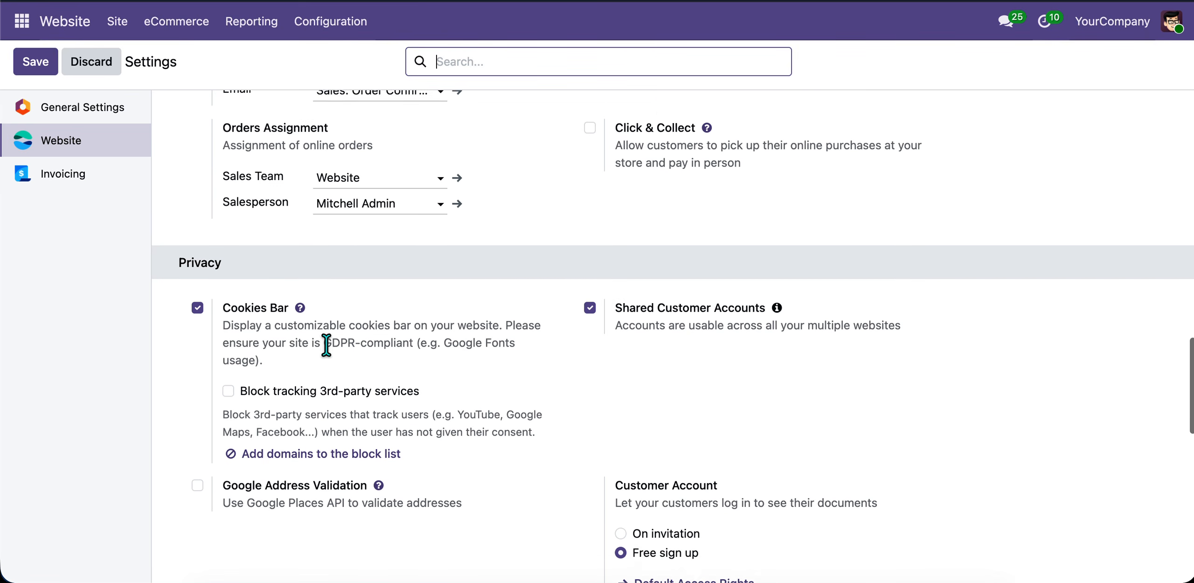
{"action": "scroll", "coordinate": [328, 339], "scroll_direction": "down", "scroll_amount": 2}
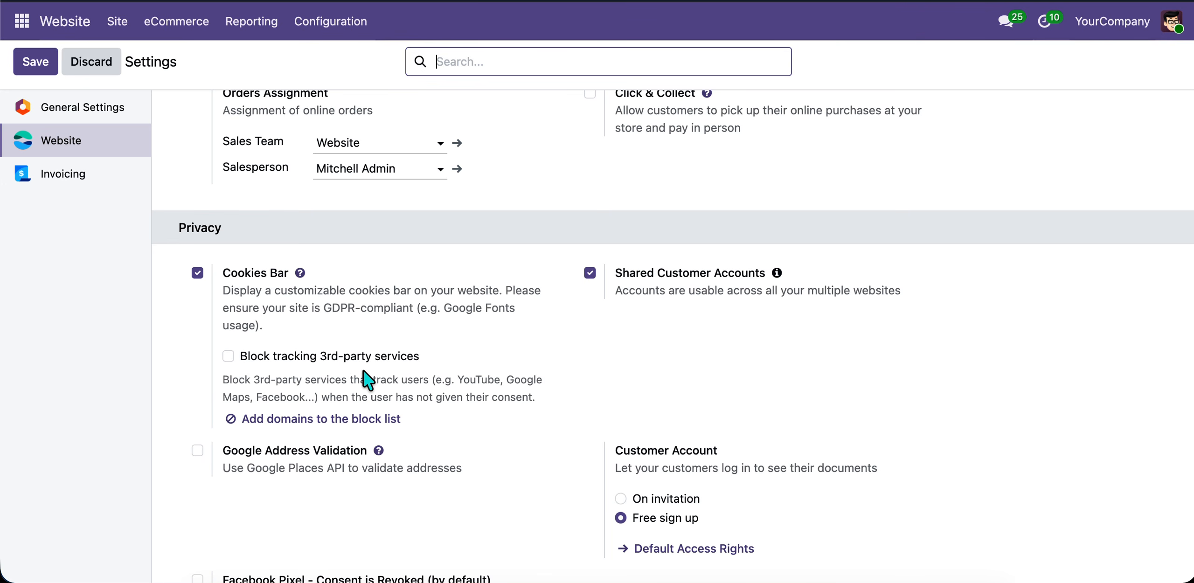
{"action": "scroll", "coordinate": [471, 400], "scroll_direction": "down", "scroll_amount": 5}
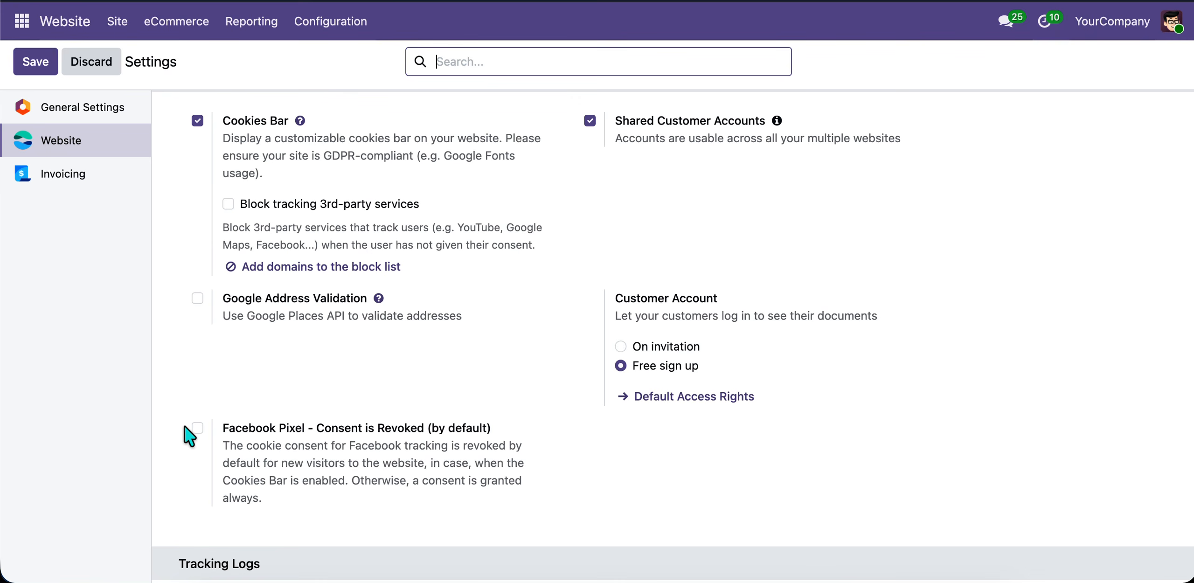
{"action": "left_click", "coordinate": [196, 429]}
{"action": "left_click", "coordinate": [55, 60]}
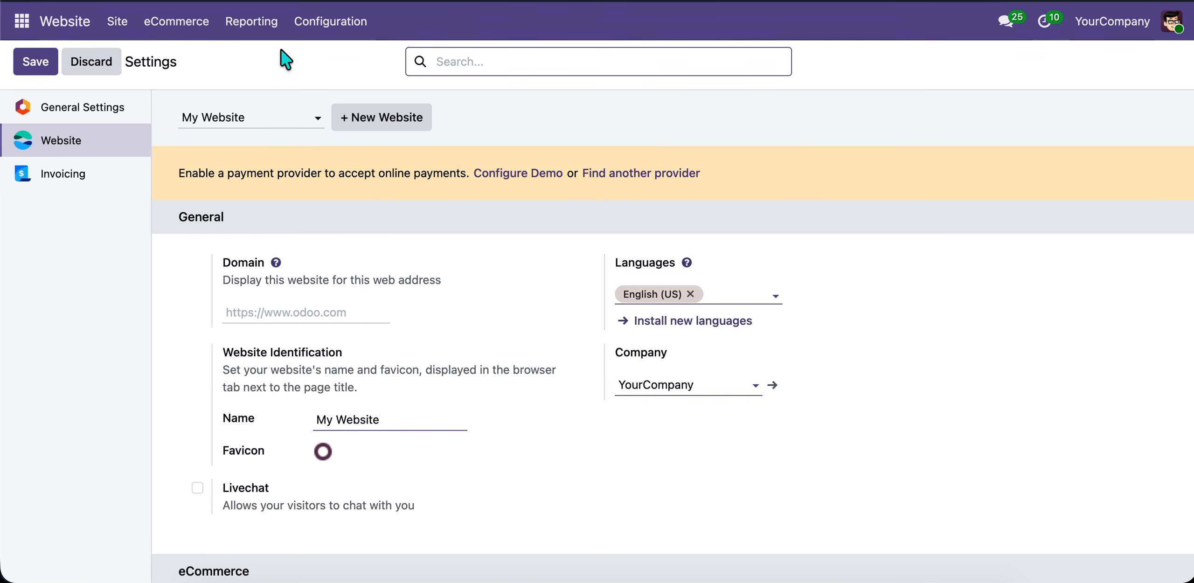
Step: Reopen the tracking logs and look over the most recent entries
{"action": "left_click", "coordinate": [338, 34]}
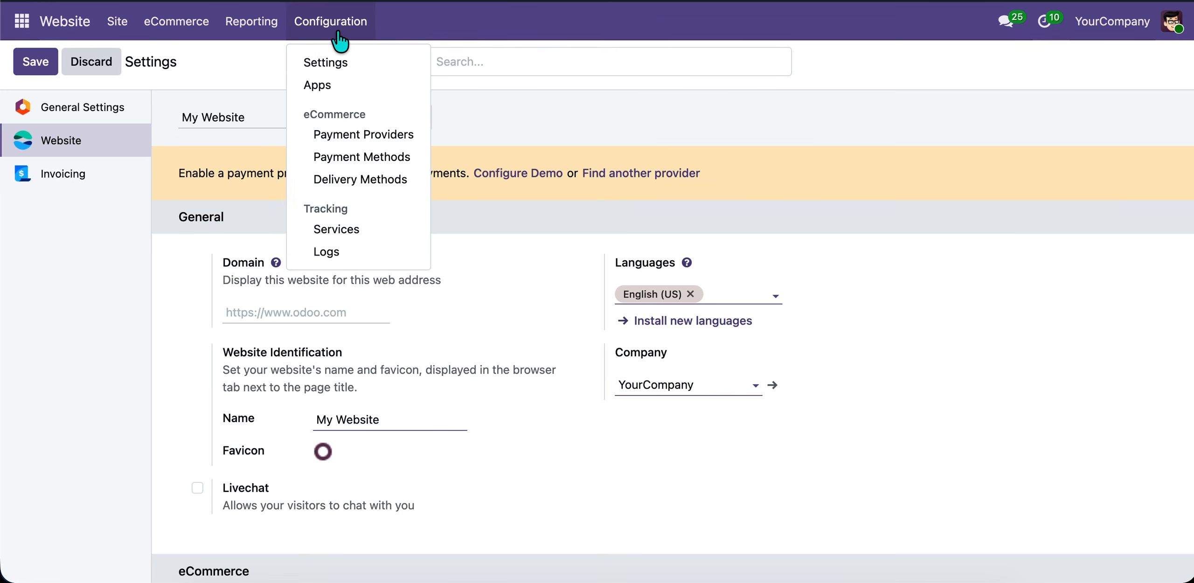
{"action": "left_click", "coordinate": [367, 257]}
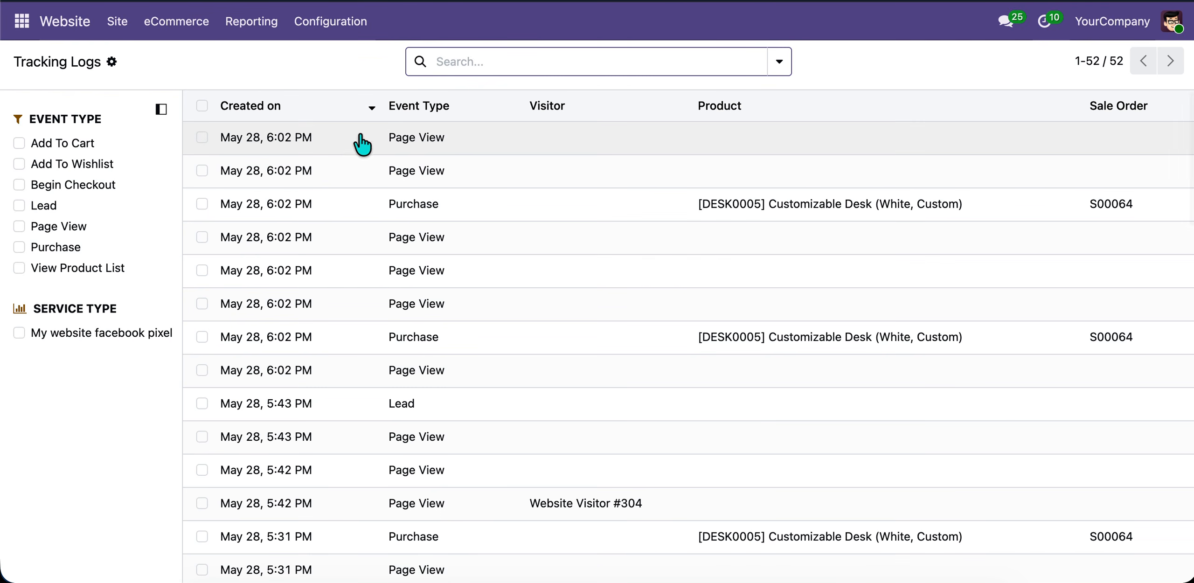
{"action": "scroll", "coordinate": [432, 234], "scroll_direction": "down", "scroll_amount": 2}
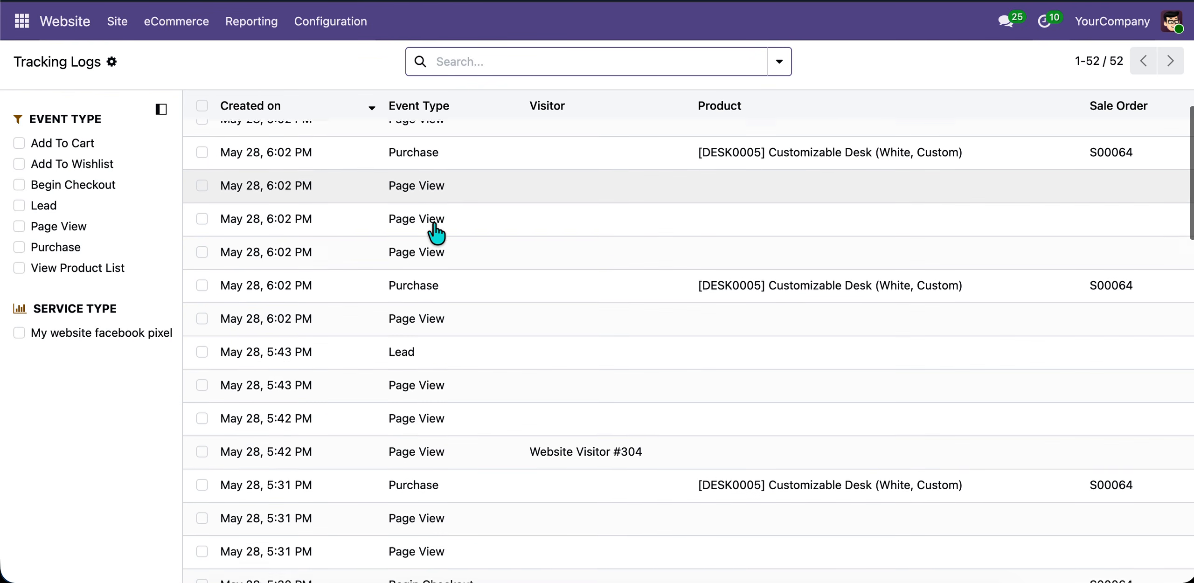
{"action": "scroll", "coordinate": [397, 201], "scroll_direction": "up", "scroll_amount": 2}
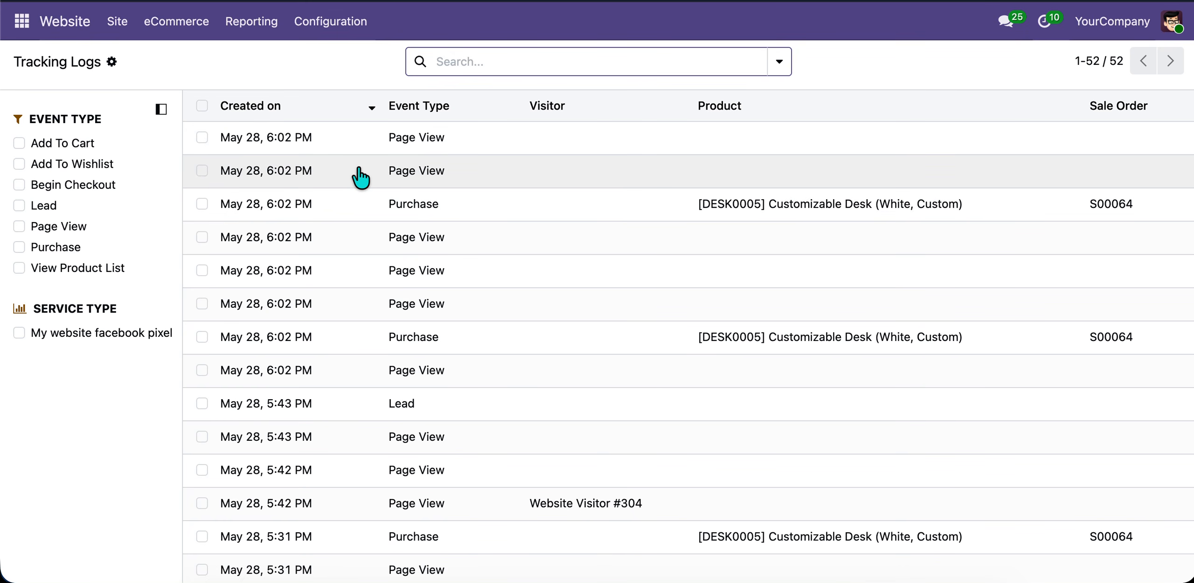
Step: Open the website at localhost:8019 in a new incognito browser window
{"action": "key", "text": "super+shift+n"}
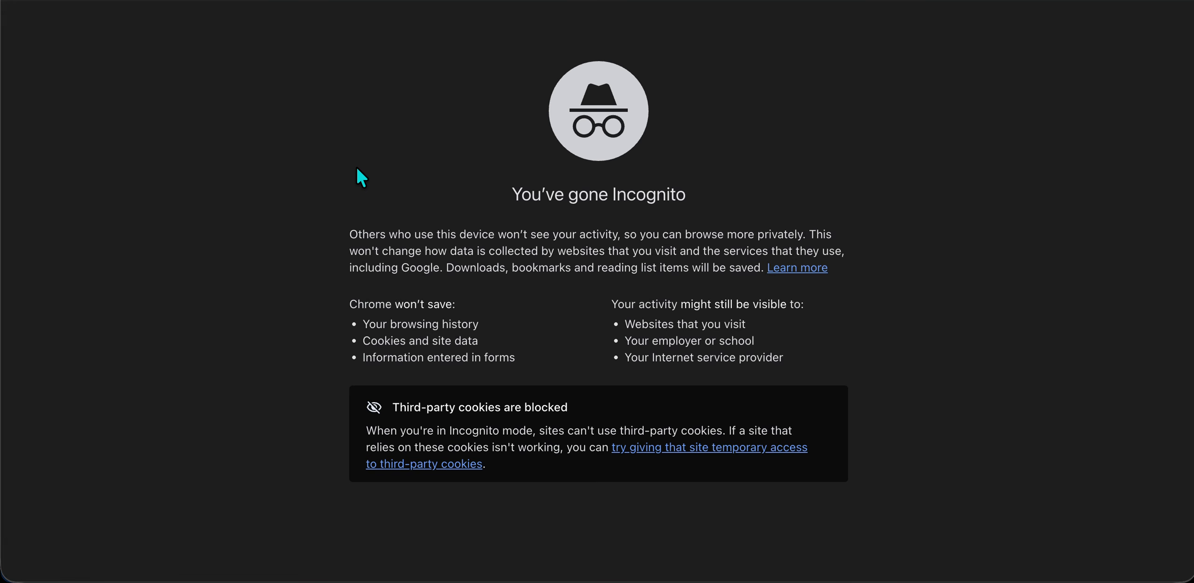
{"action": "type", "text": "lo"}
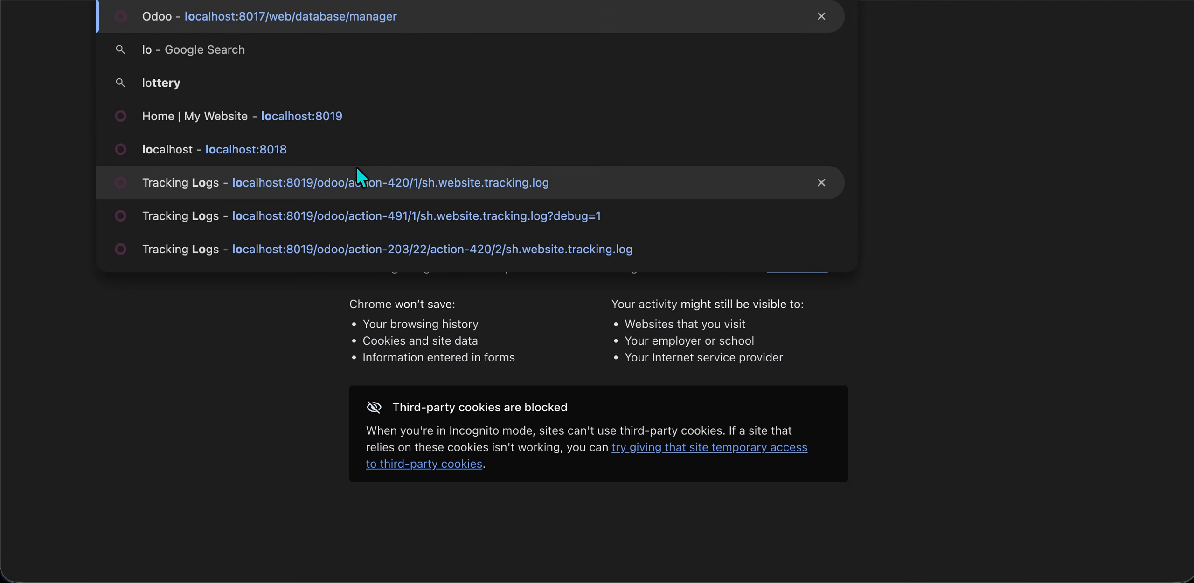
{"action": "key", "text": "Return"}
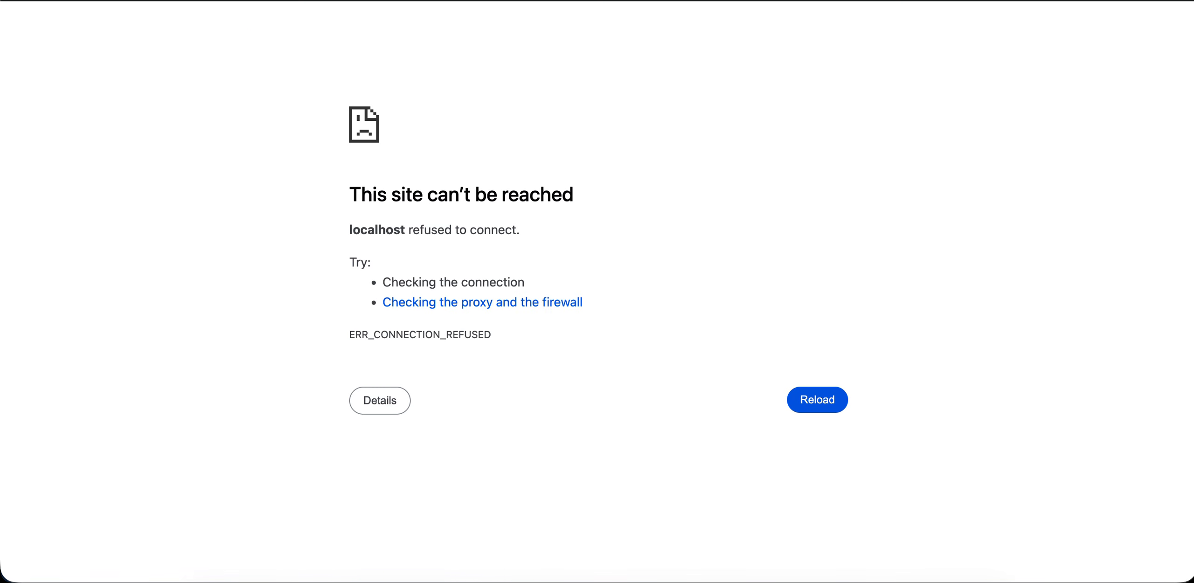
{"action": "key", "text": "BackSpace"}
{"action": "type", "text": "9"}
{"action": "key", "text": "Return"}
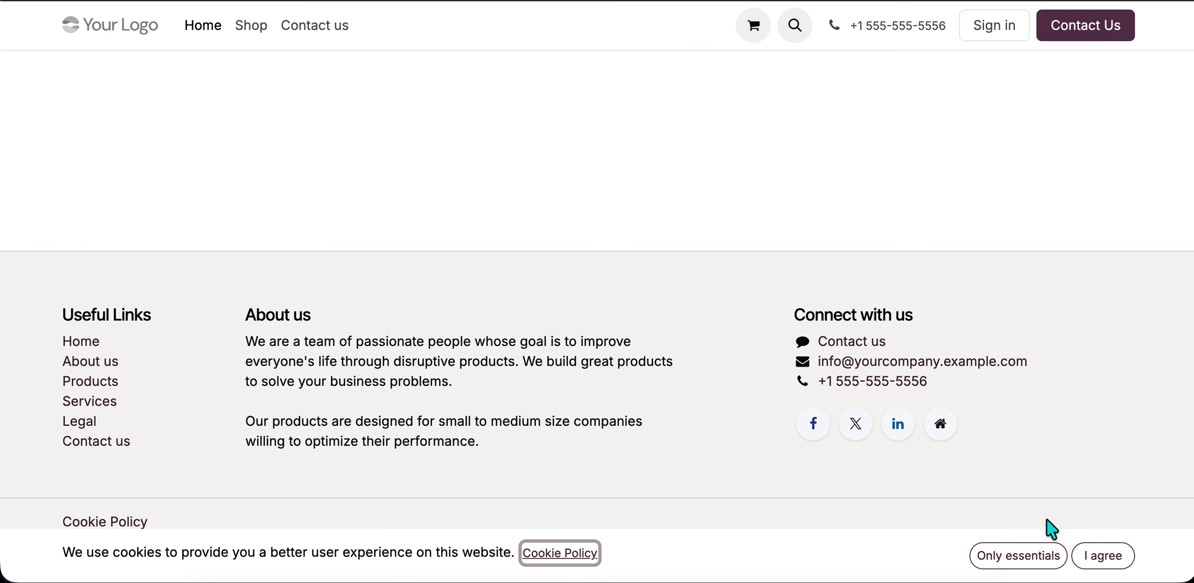
Step: Open the Customizable Desk product page from the shop and agree to all cookies
{"action": "left_click", "coordinate": [251, 25]}
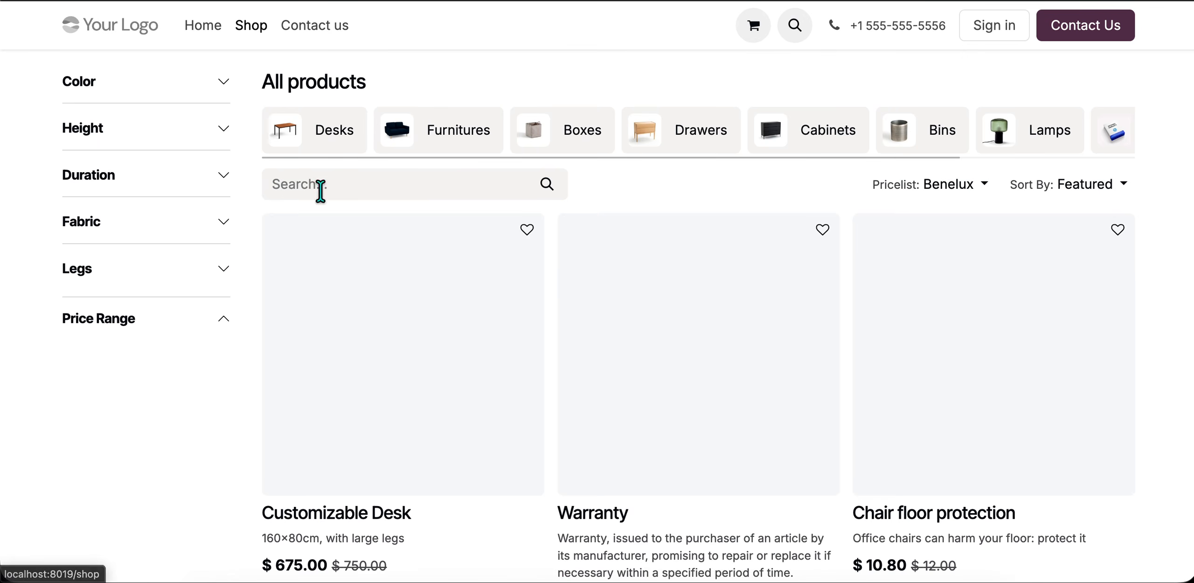
{"action": "left_click", "coordinate": [508, 288]}
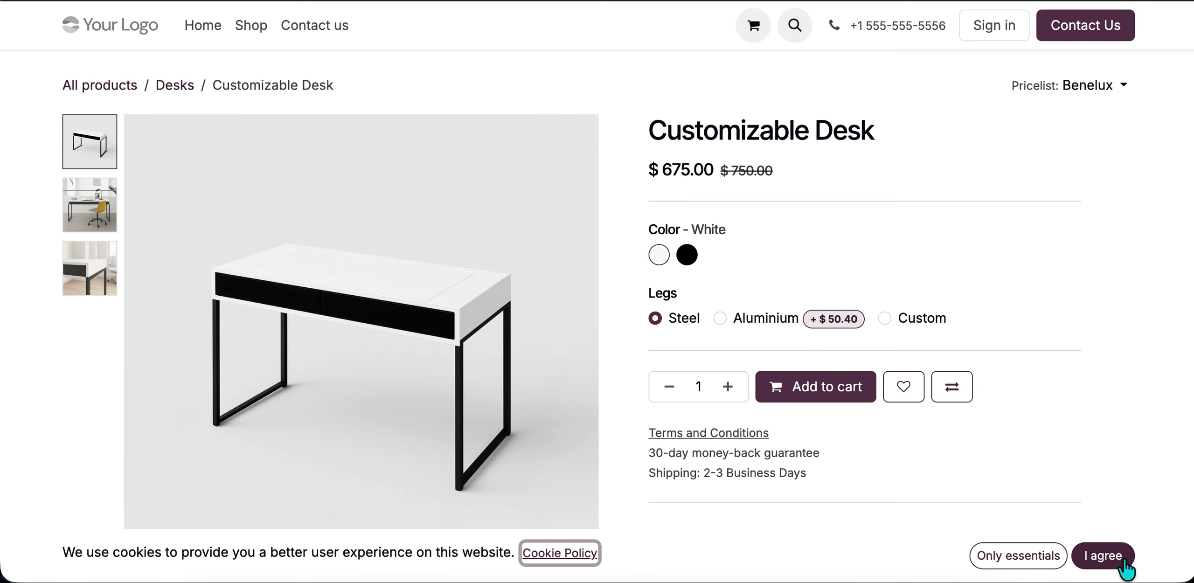
{"action": "left_click", "coordinate": [1103, 556]}
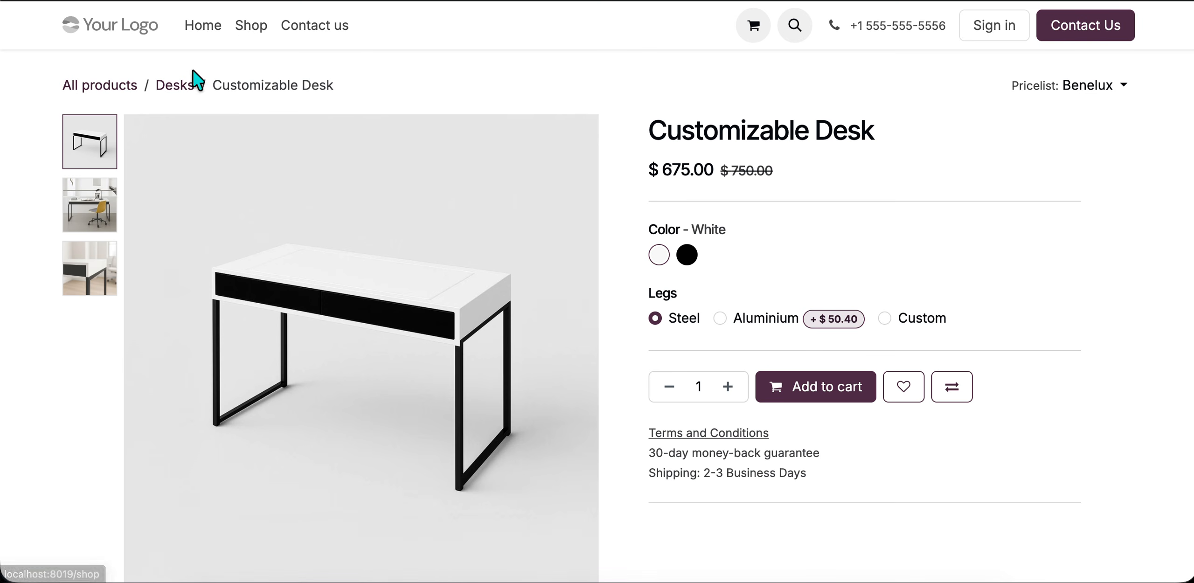
Step: Visit the Desks category, return to the full shop, and open the Warranty product page
{"action": "left_click", "coordinate": [187, 91]}
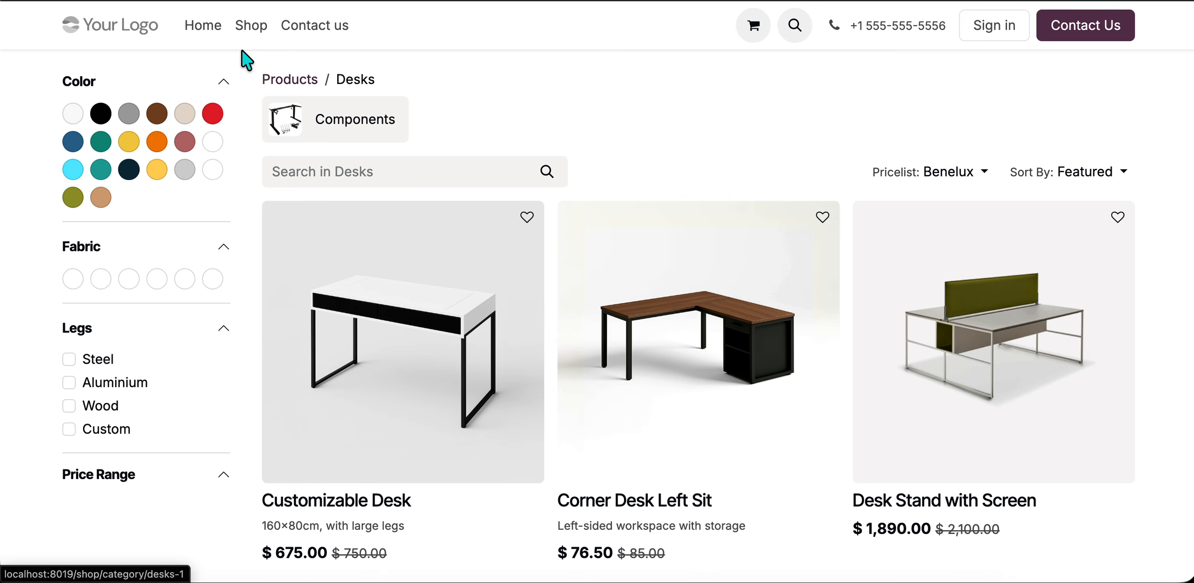
{"action": "left_click", "coordinate": [251, 28]}
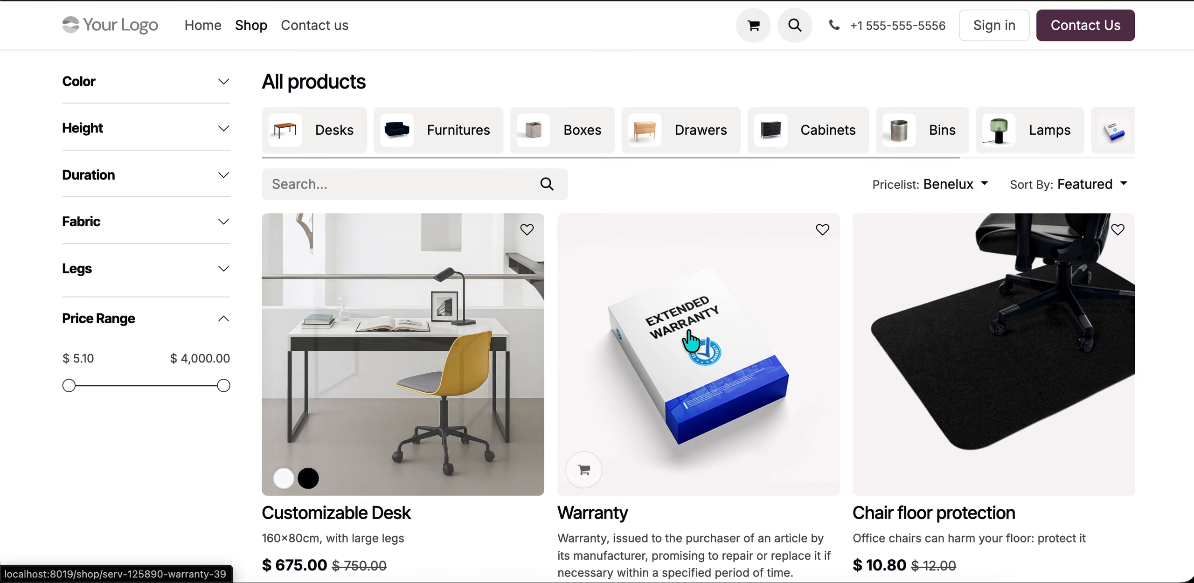
{"action": "left_click", "coordinate": [793, 312]}
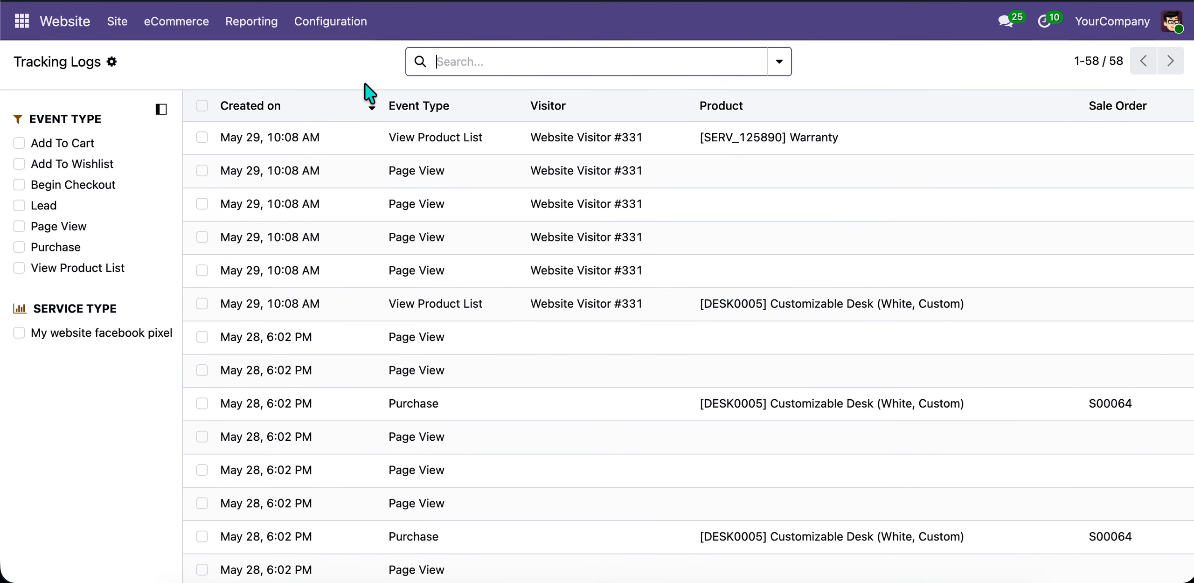
Step: Open the website settings and examine the Tracking Logs section, including the clean-up period and the option to unlink logs after it
{"action": "left_click", "coordinate": [339, 26]}
{"action": "mouse_move", "coordinate": [282, 29]}
{"action": "mouse_move", "coordinate": [357, 43]}
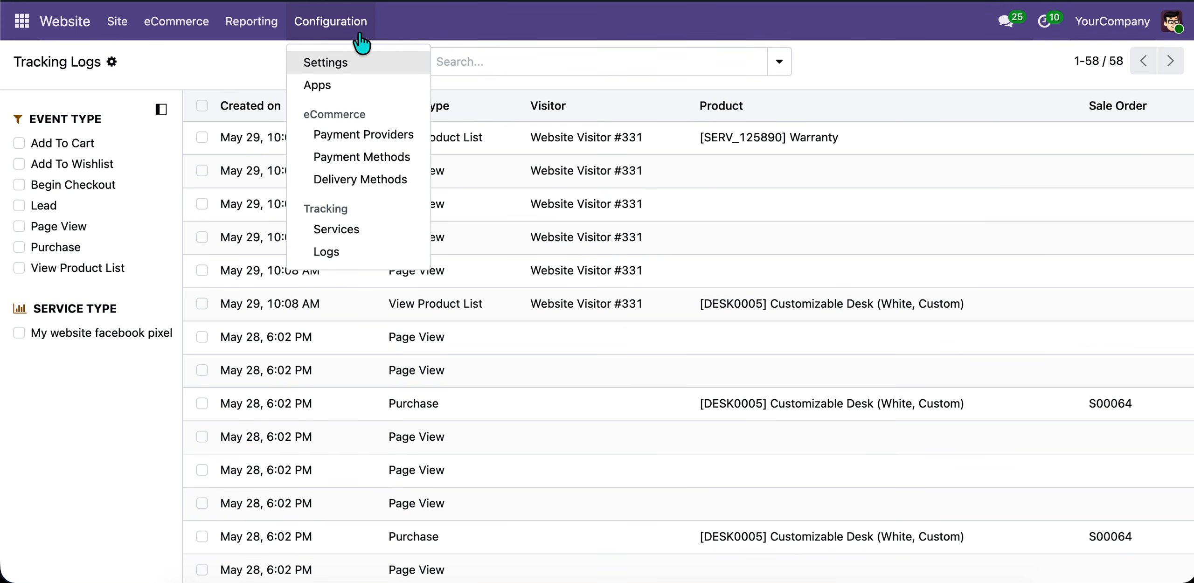
{"action": "left_click", "coordinate": [355, 61]}
{"action": "scroll", "coordinate": [462, 308], "scroll_direction": "down", "scroll_amount": 8}
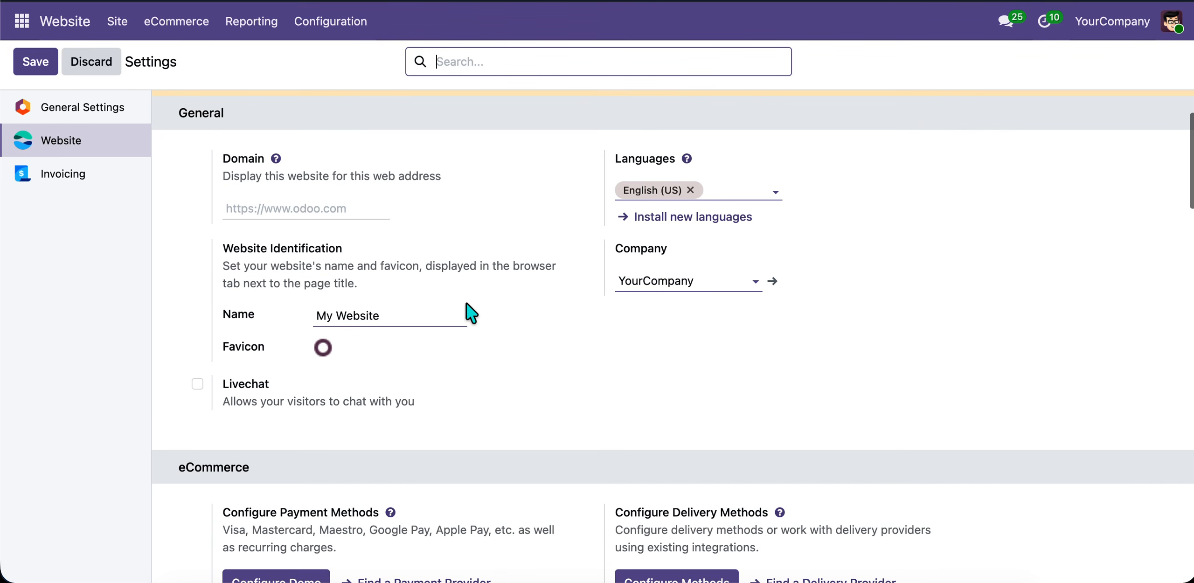
{"action": "scroll", "coordinate": [471, 311], "scroll_direction": "down", "scroll_amount": 14}
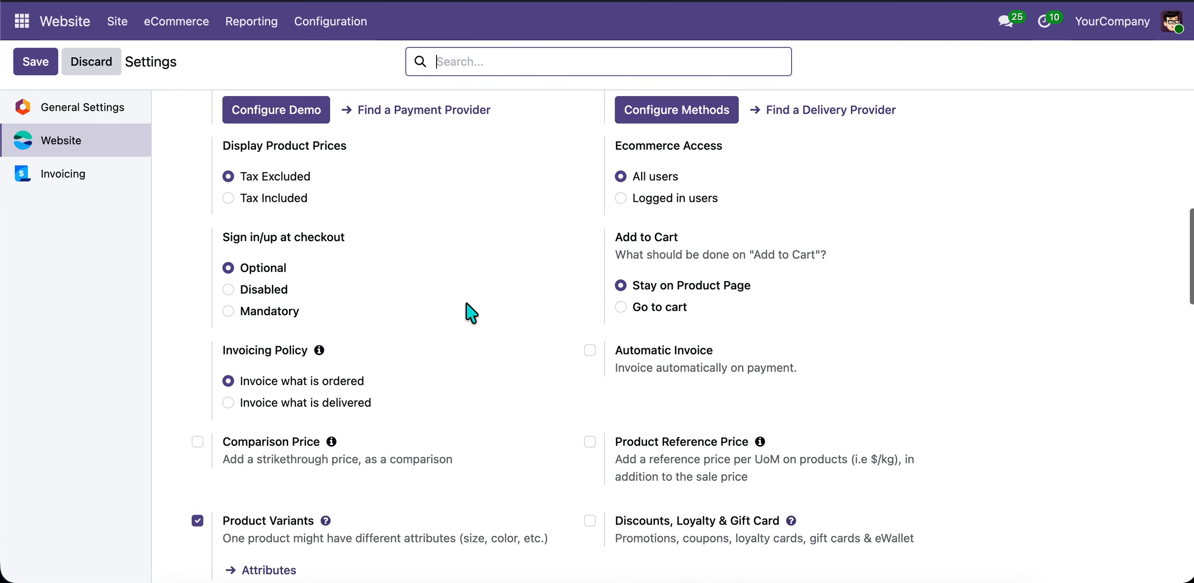
{"action": "scroll", "coordinate": [616, 346], "scroll_direction": "down", "scroll_amount": 15}
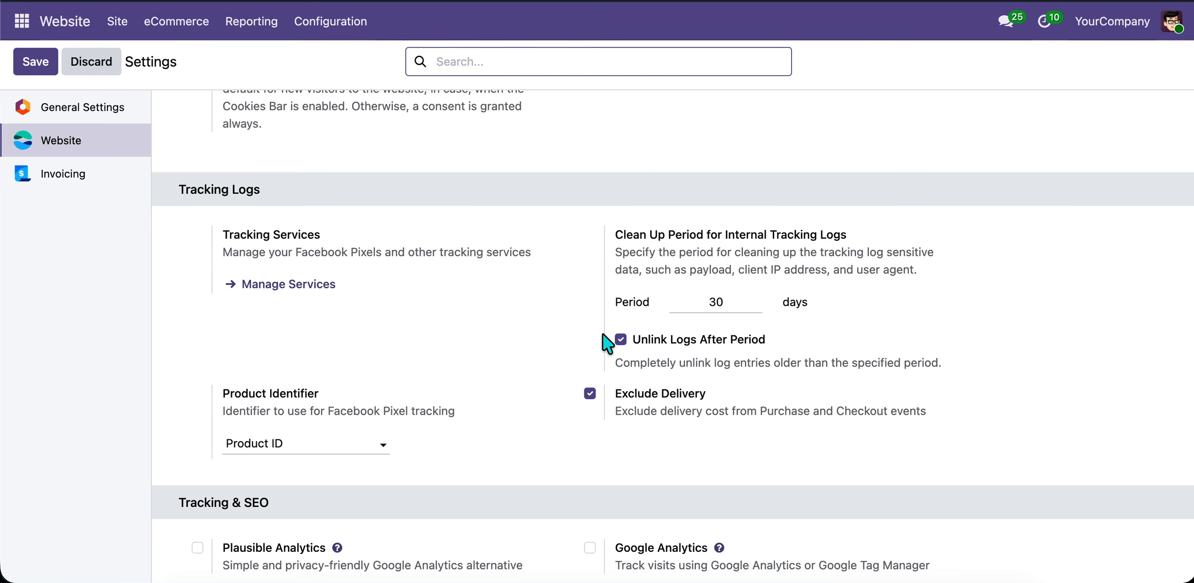
Step: Leave the website settings and reopen the tracking logs list
{"action": "scroll", "coordinate": [525, 253], "scroll_direction": "up", "scroll_amount": 10}
{"action": "left_click", "coordinate": [334, 28]}
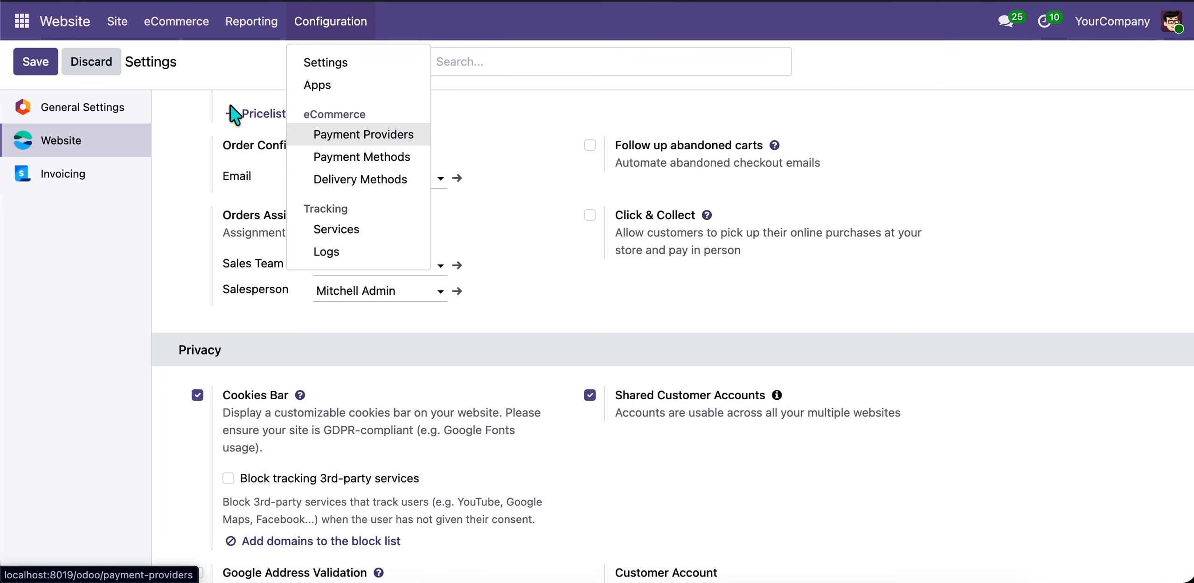
{"action": "left_click", "coordinate": [340, 252]}
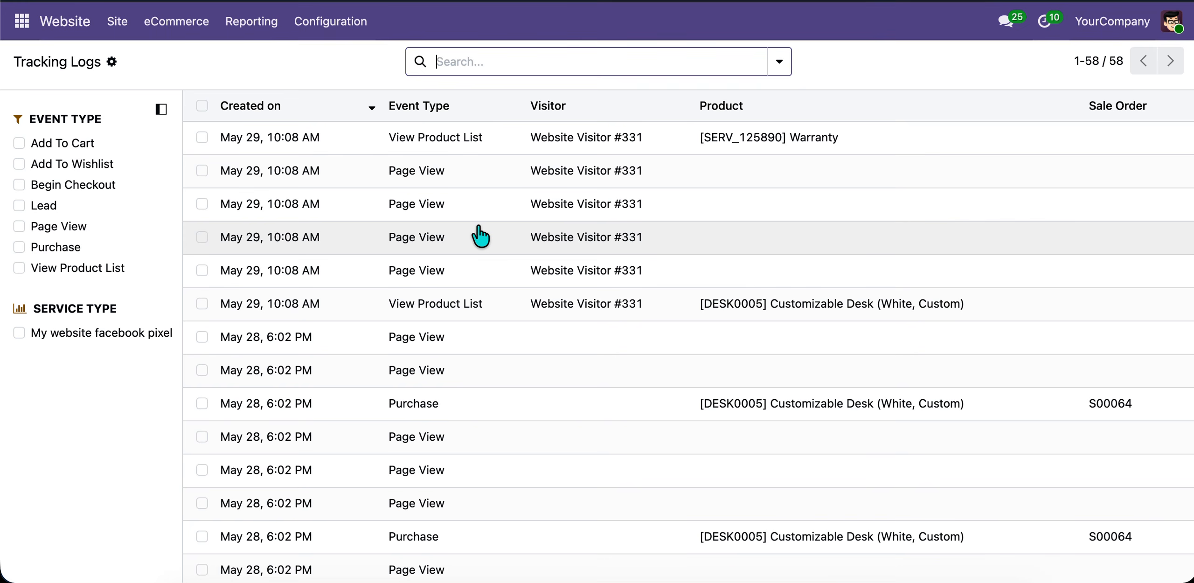